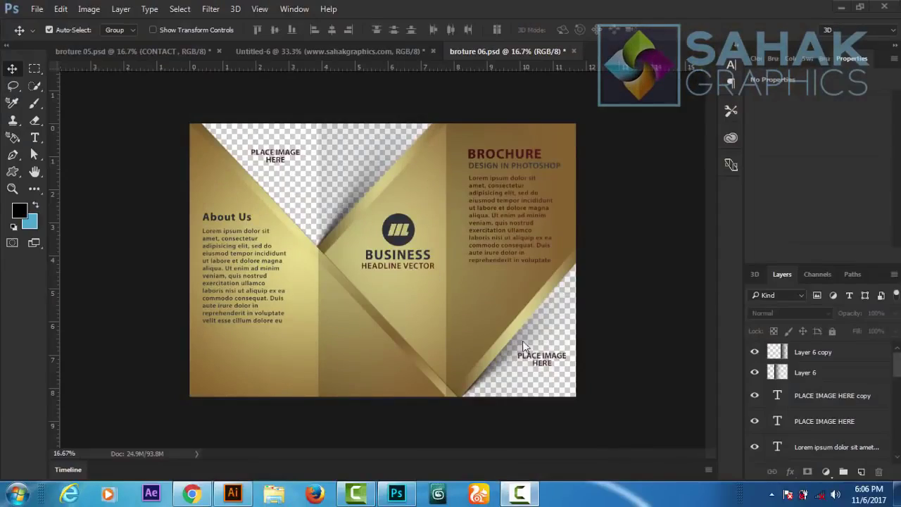
- Create a new blank A4 document (210×297 mm) at 300 pixels per inch
click(37, 9)
click(56, 21)
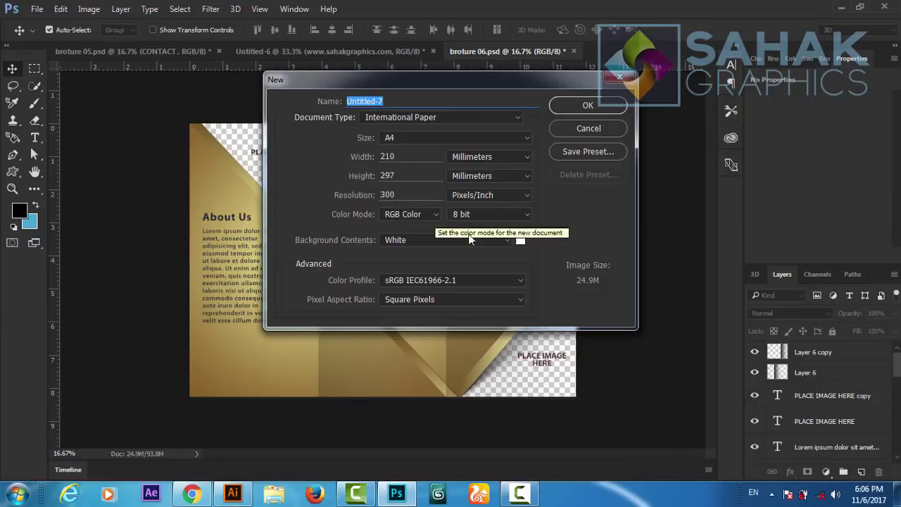
click(590, 106)
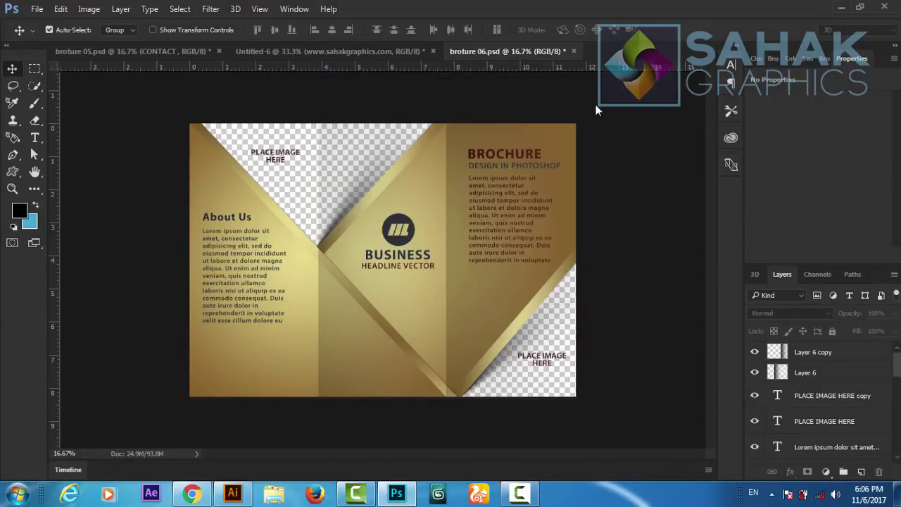
- Rotate the canvas 90° counter-clockwise to landscape and fit the whole page on screen
click(62, 10)
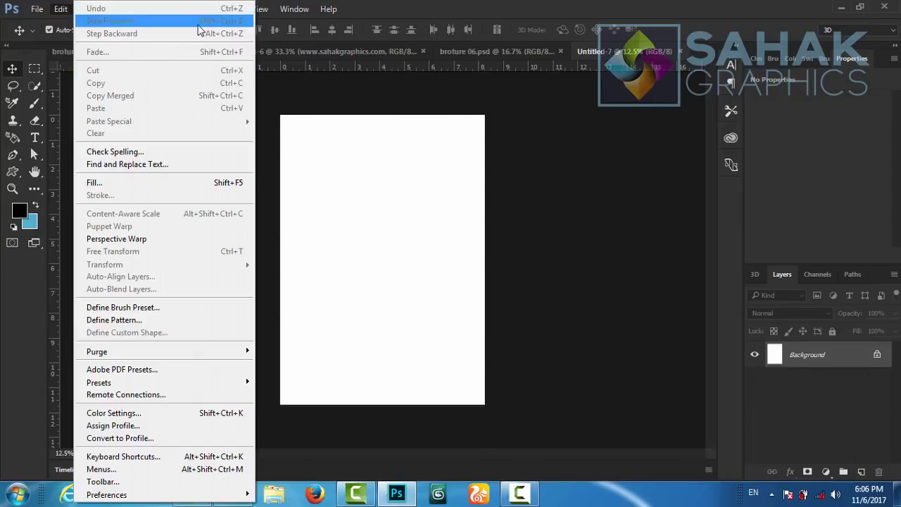
click(89, 9)
mouse_move(113, 130)
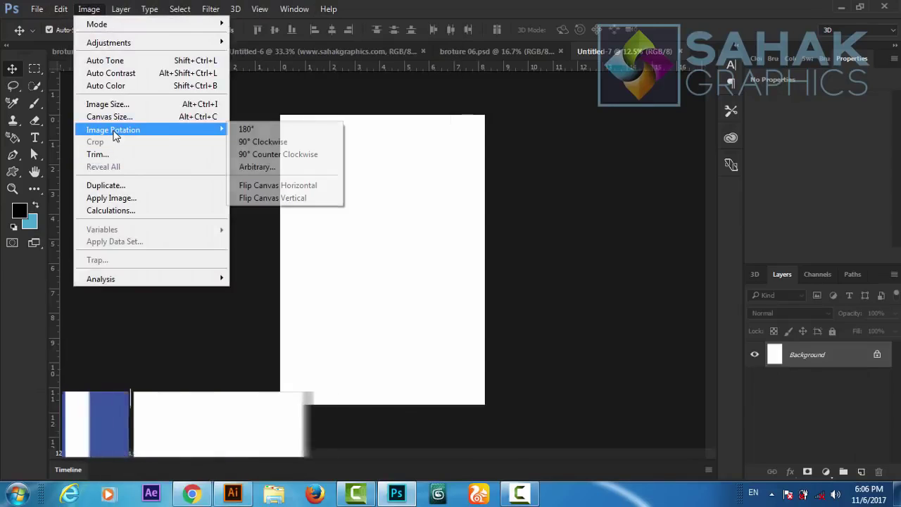
click(278, 154)
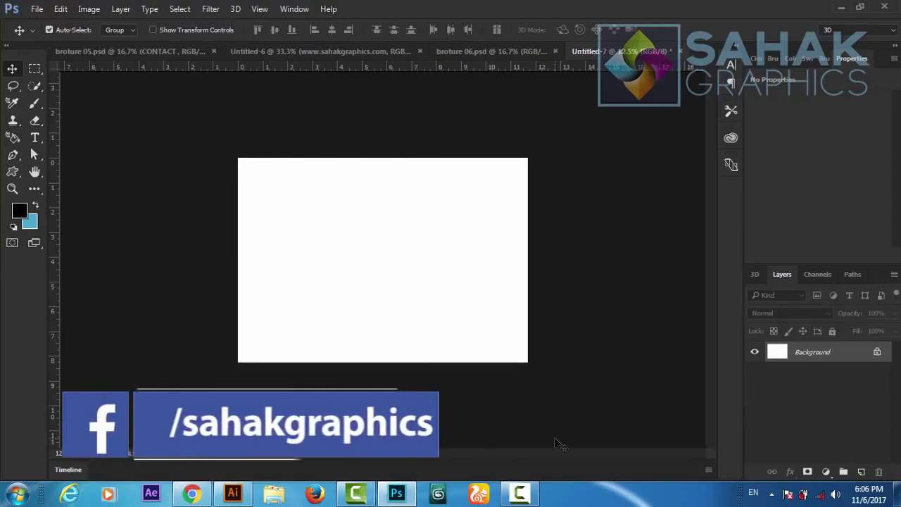
key(ctrl+0)
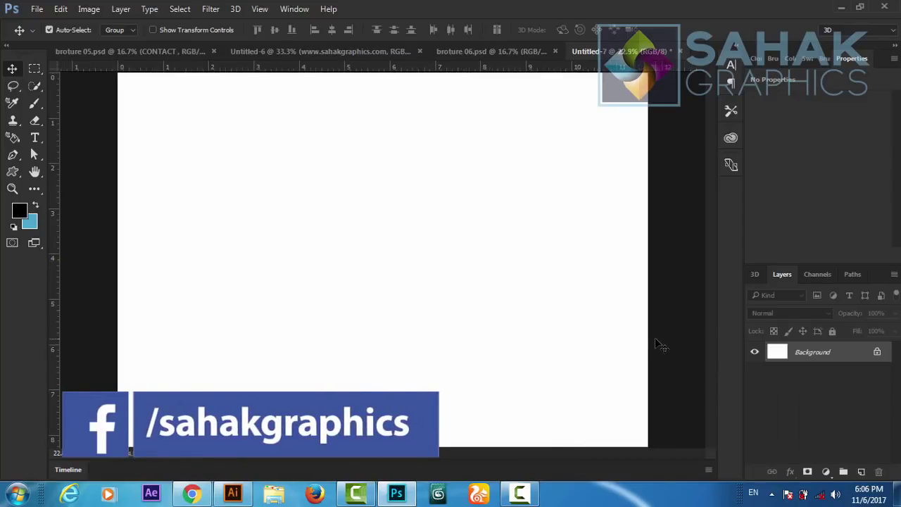
key(ctrl+minus)
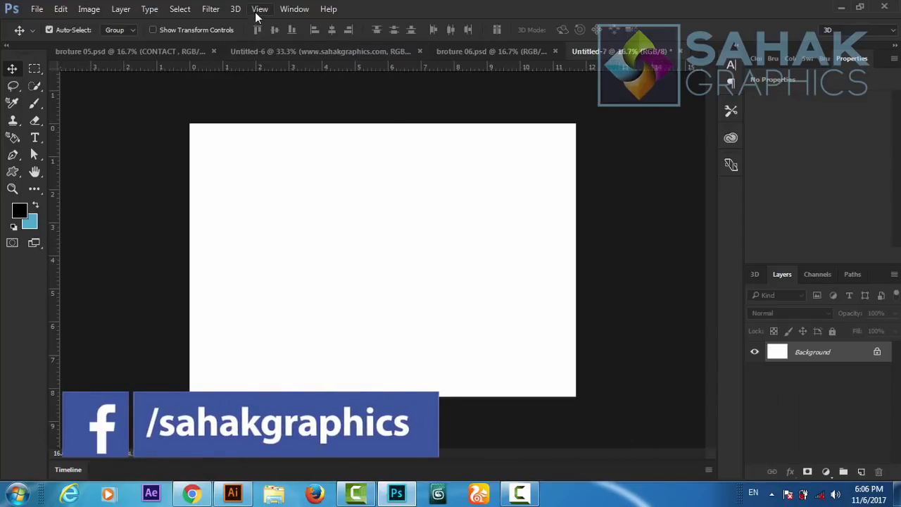
- Add a vertical guide at one third of the page width
click(256, 11)
click(293, 348)
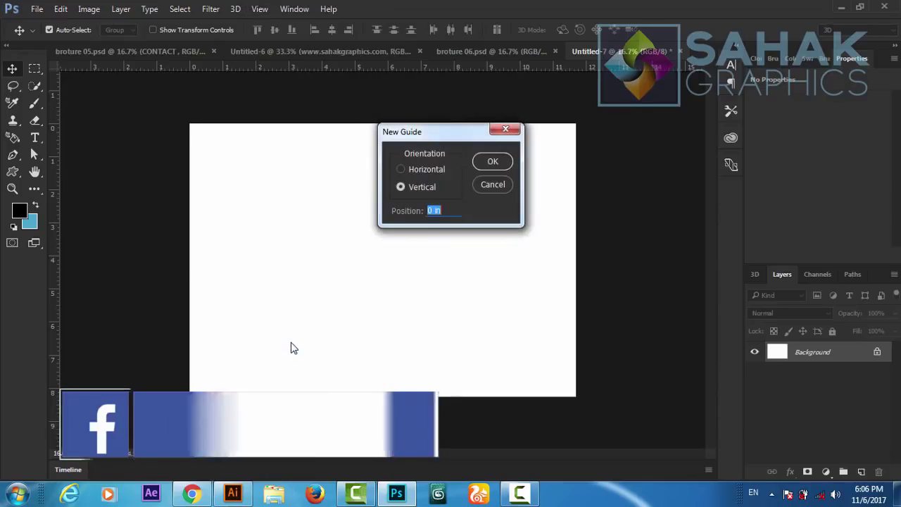
text(1169.3P)
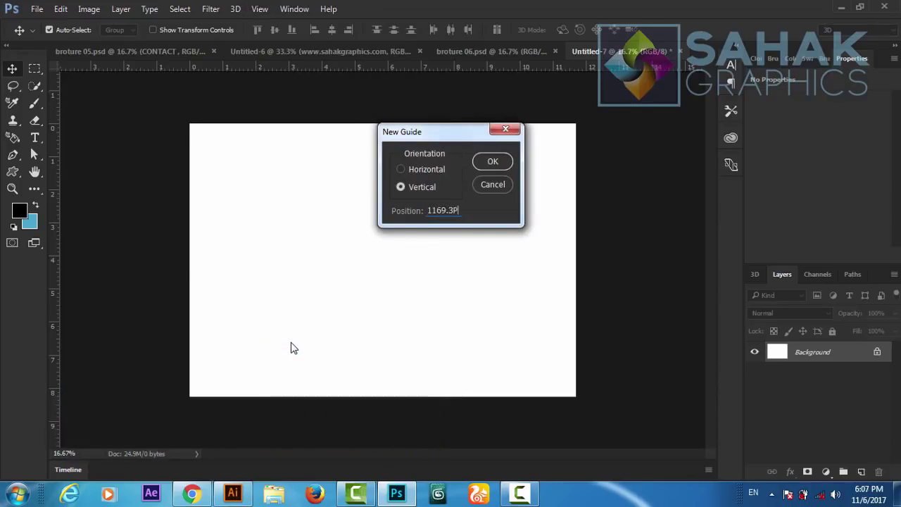
text(X)
click(492, 163)
- Add a second vertical guide at two thirds (2338.3 px) and unlock the Background as Layer 0
click(260, 9)
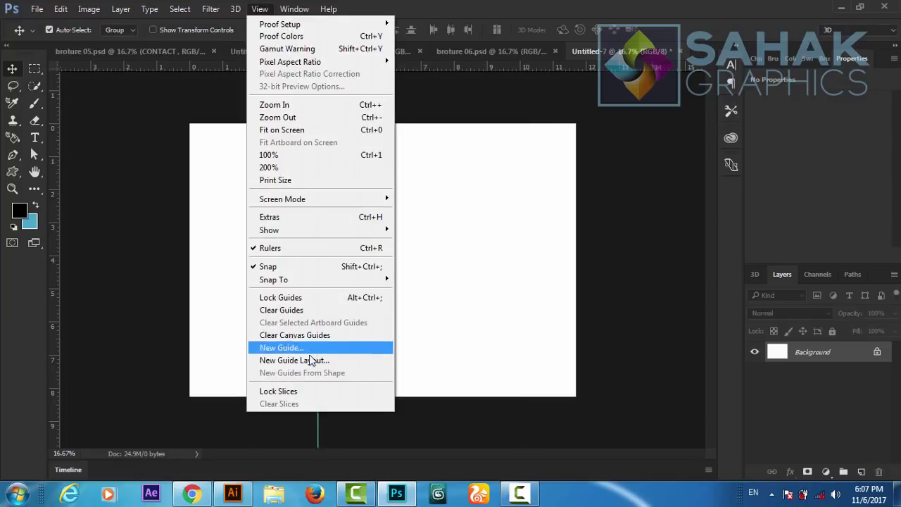
click(302, 349)
text(2338.3P)
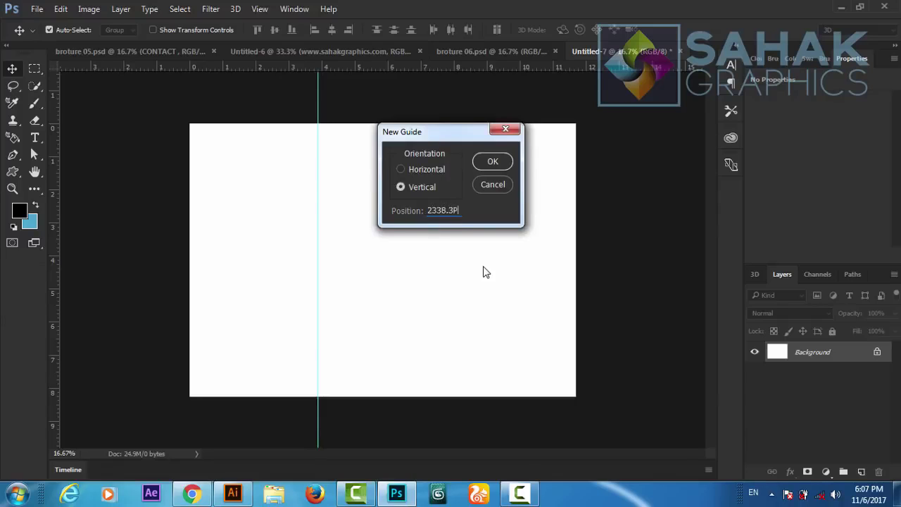
text(X)
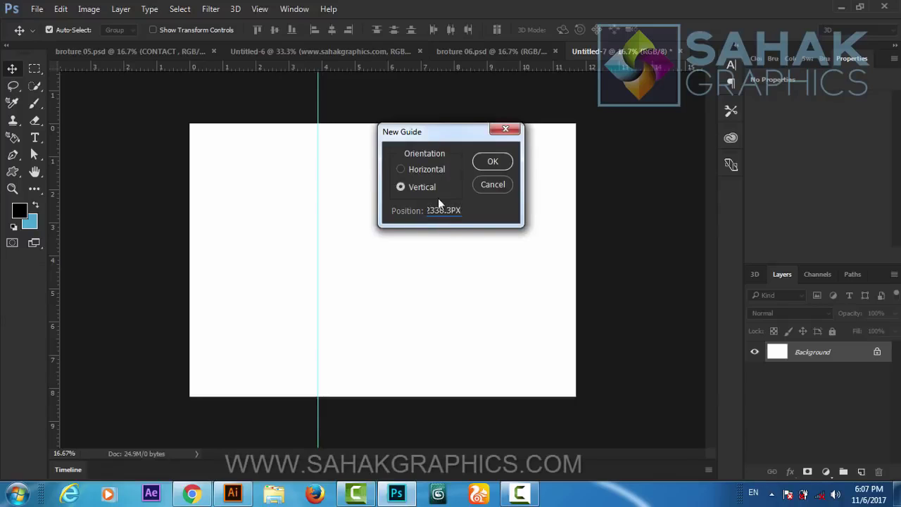
click(493, 162)
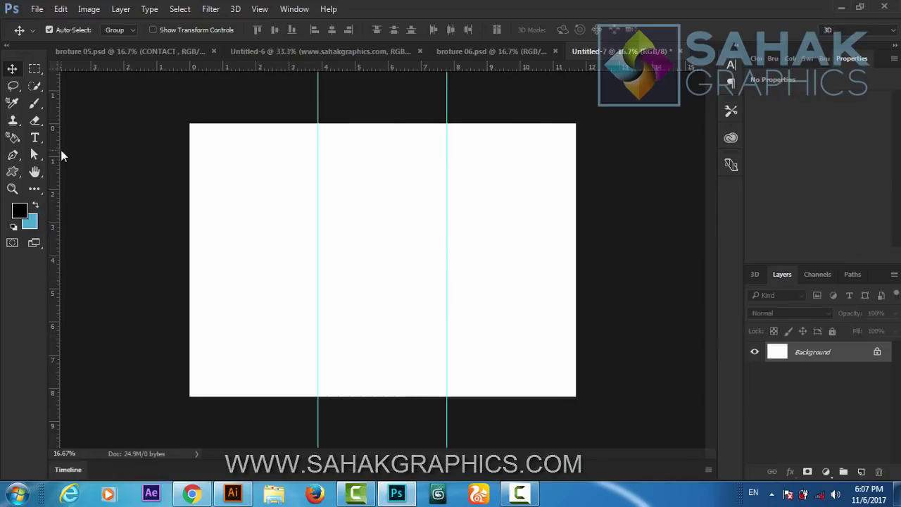
click(878, 353)
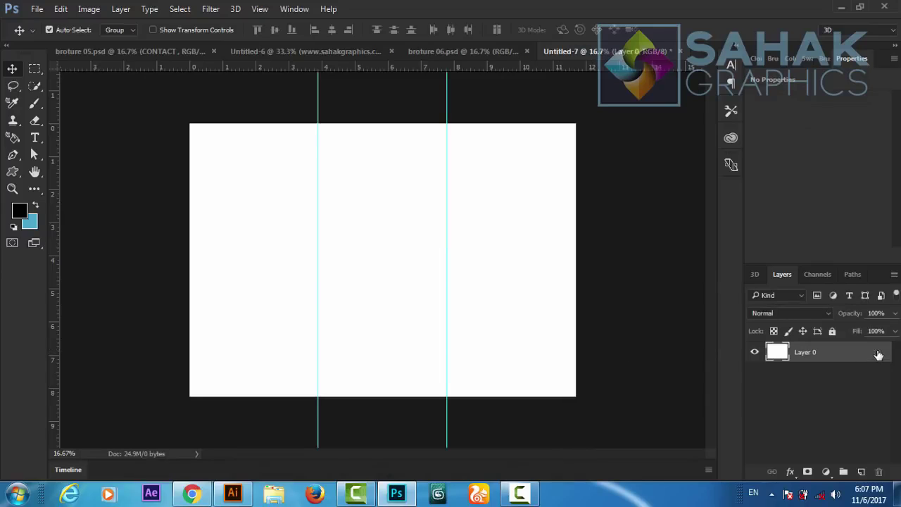
- Select all, fill Layer 0 with the light blue background colour, then deselect
ctrl+click(778, 352)
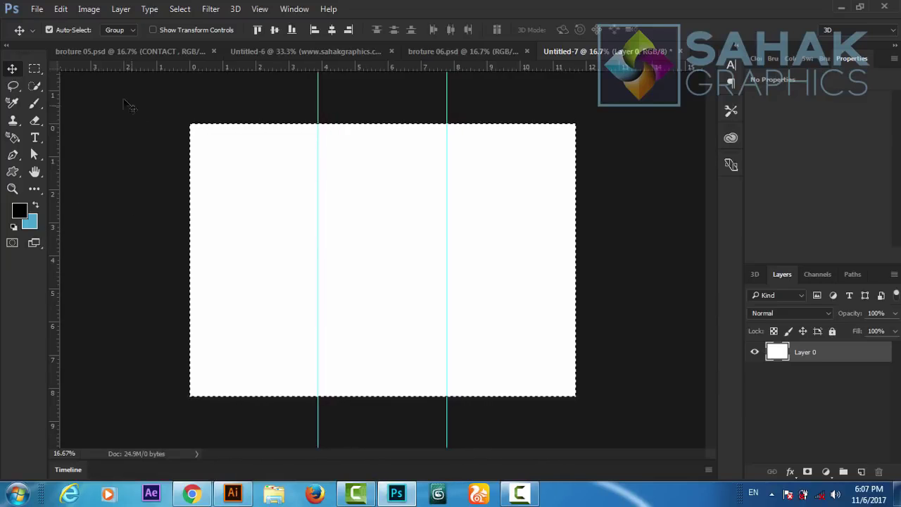
click(65, 10)
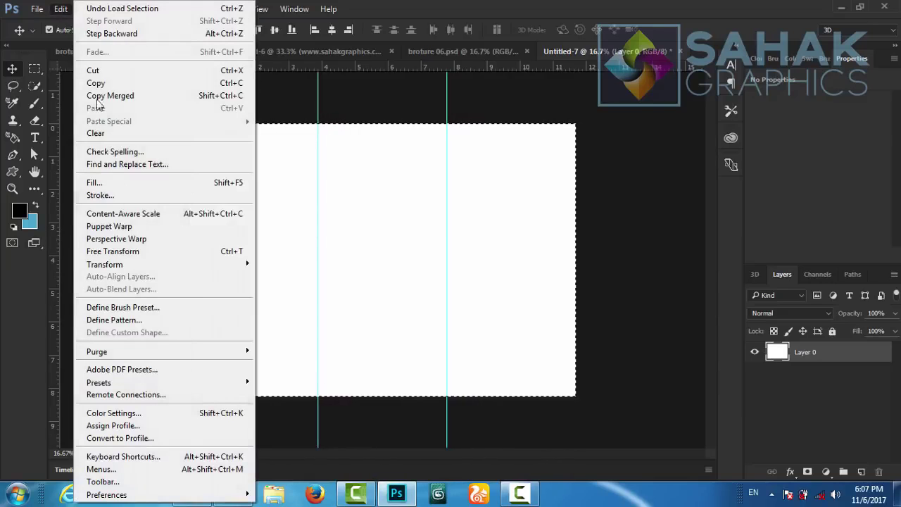
click(106, 183)
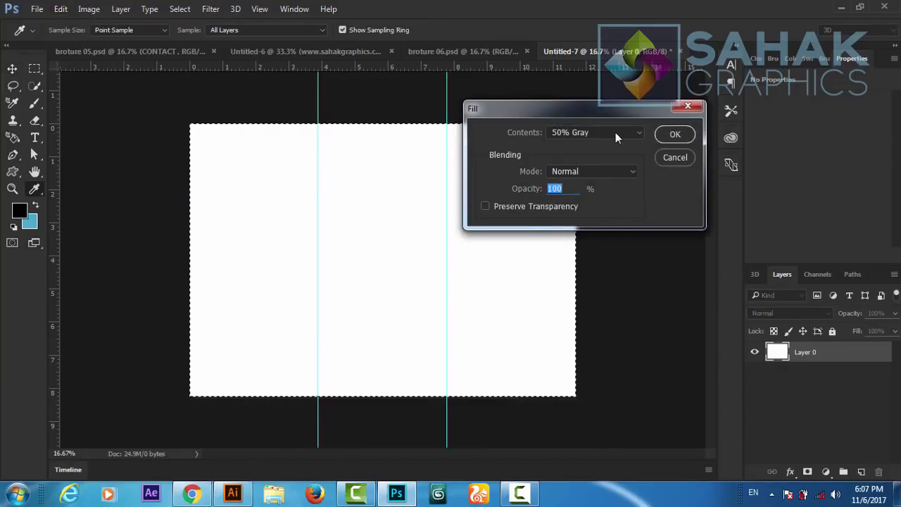
click(616, 132)
click(581, 154)
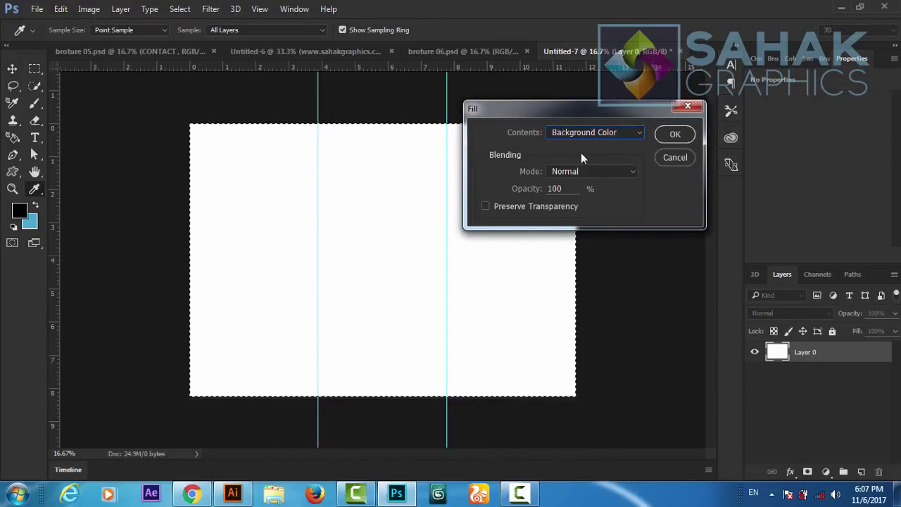
click(676, 134)
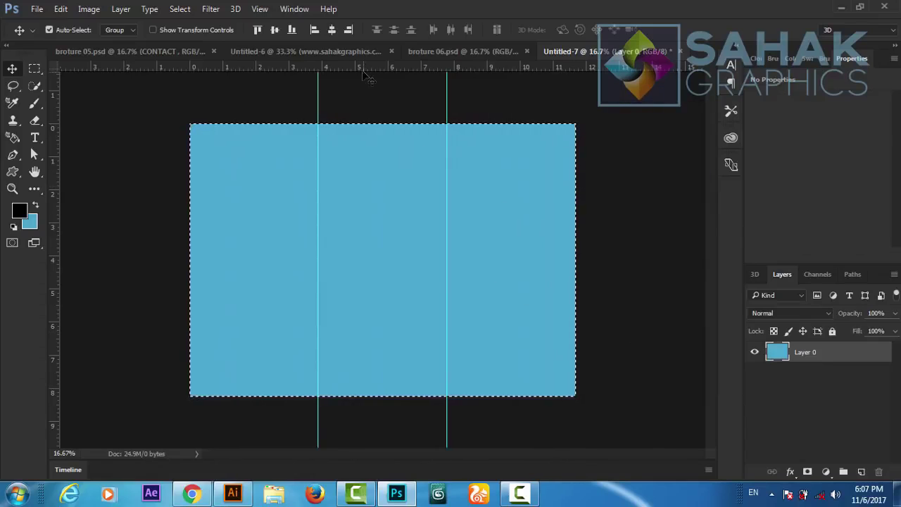
click(186, 10)
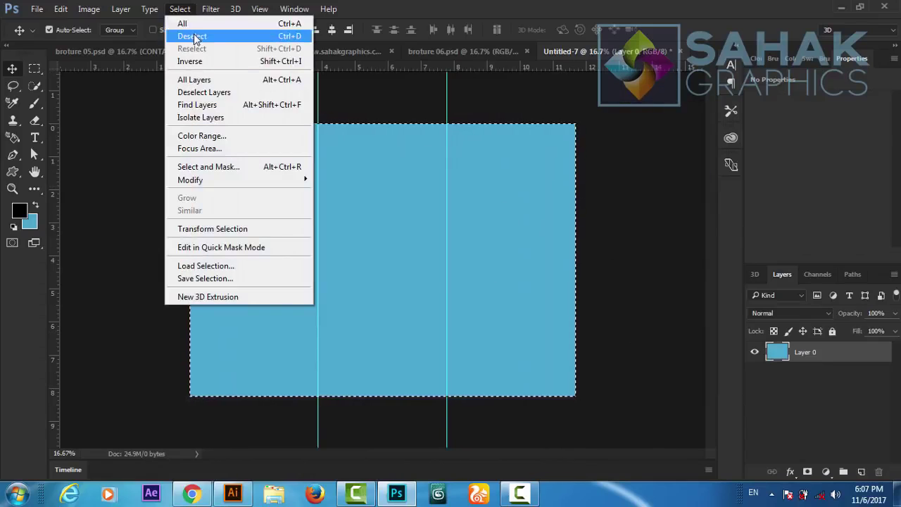
click(194, 36)
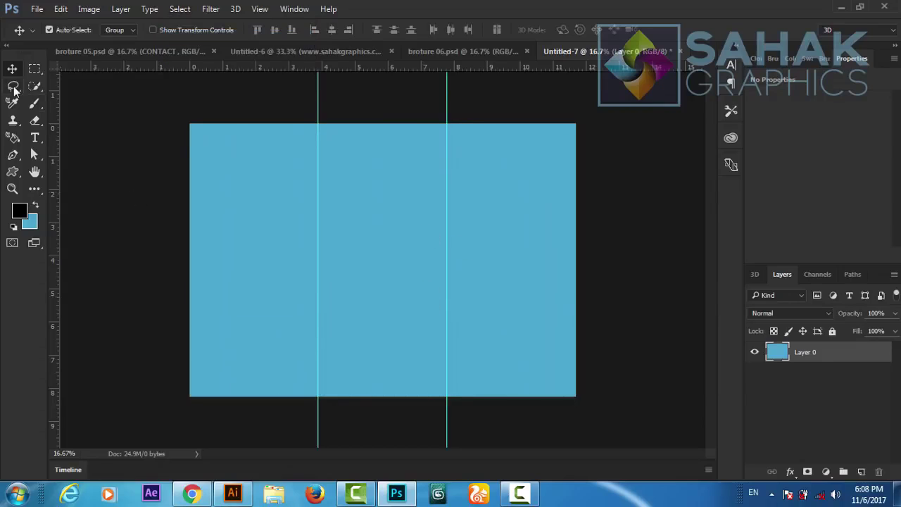
- Pen-draw a closed triangle from the page's top-left corner down past the bottom-left, and make it an unfeathered selection
click(14, 156)
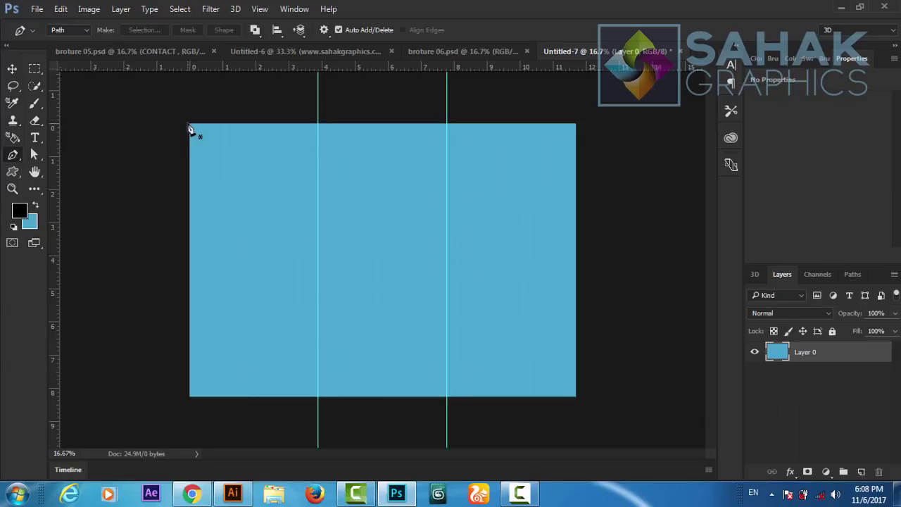
click(187, 123)
click(171, 413)
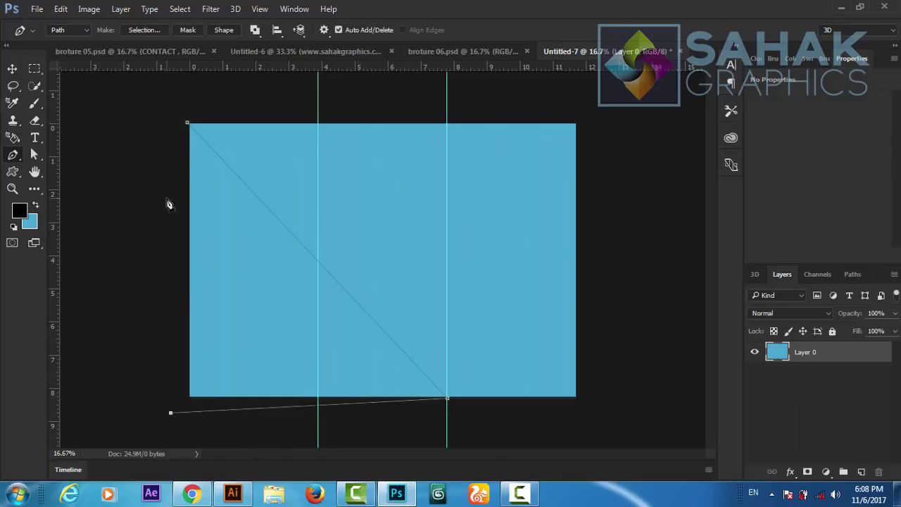
click(187, 124)
right_click(222, 214)
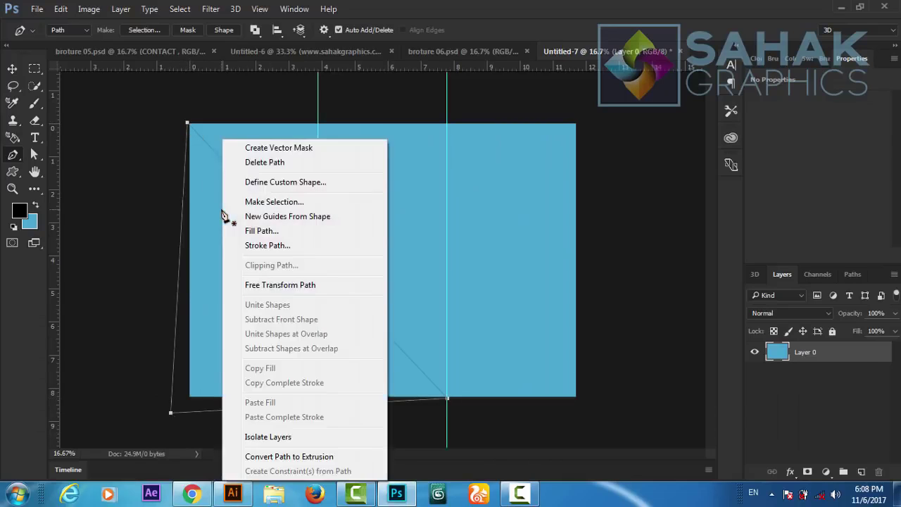
click(281, 204)
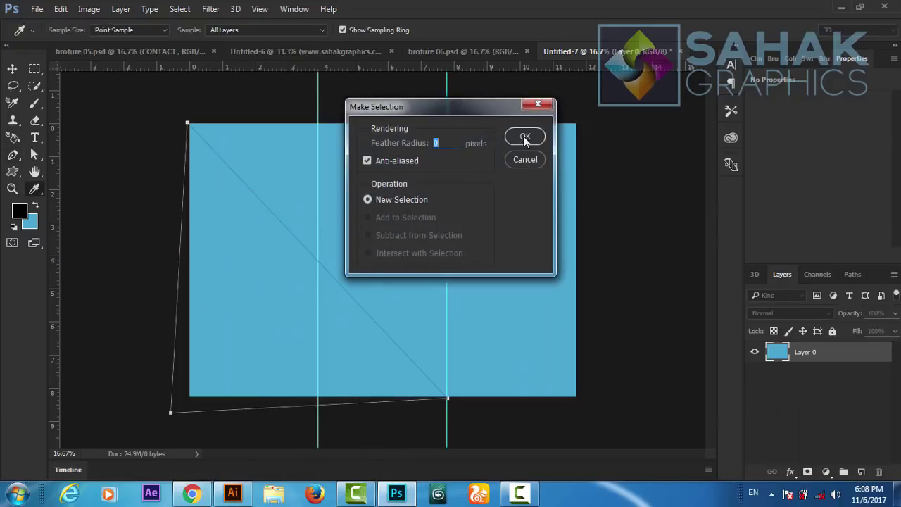
click(525, 138)
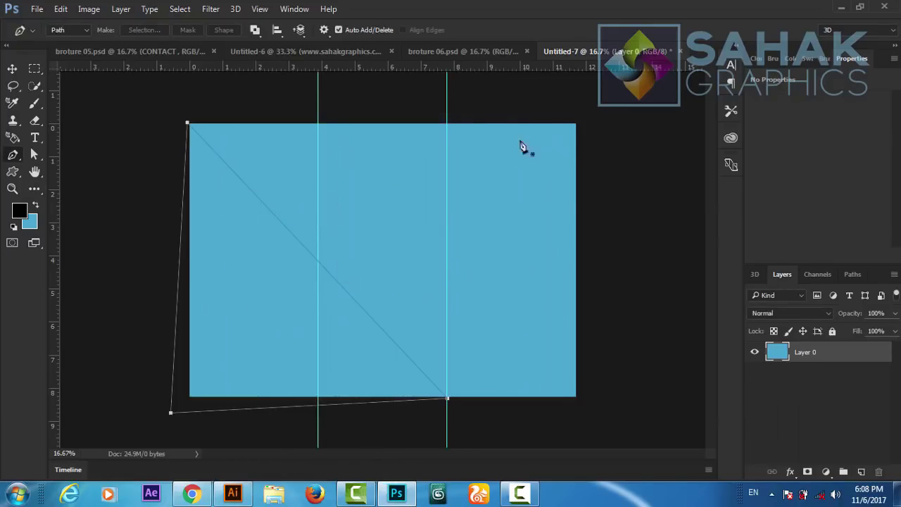
- Cut the triangle selection onto its own Layer 1, check its visibility, and reselect Layer 0
click(35, 69)
right_click(254, 243)
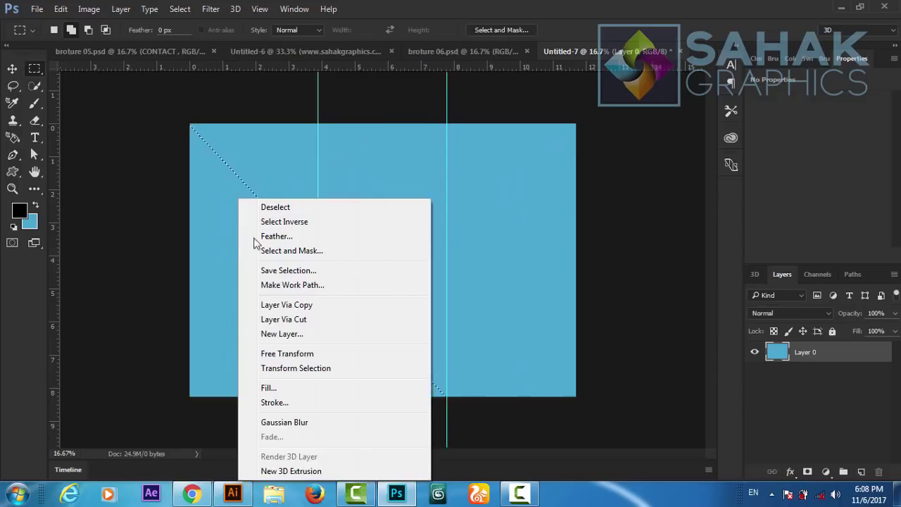
click(297, 322)
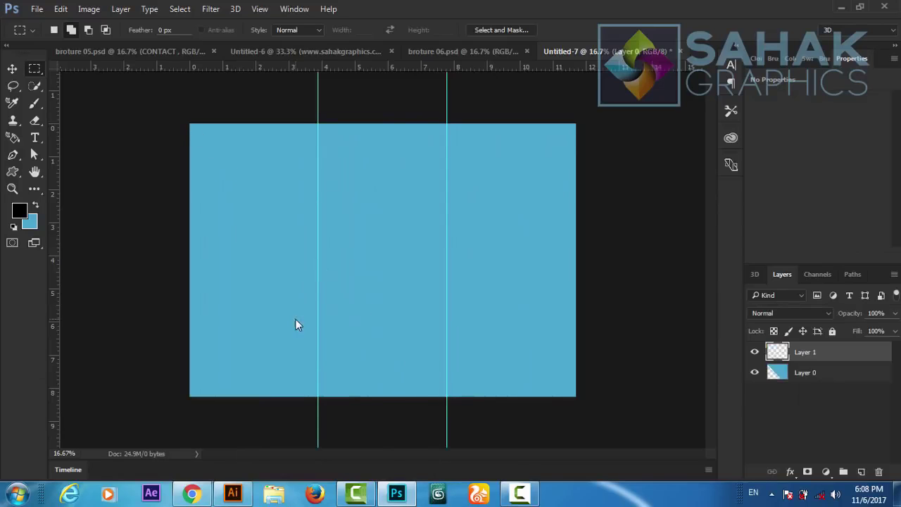
click(755, 354)
click(756, 354)
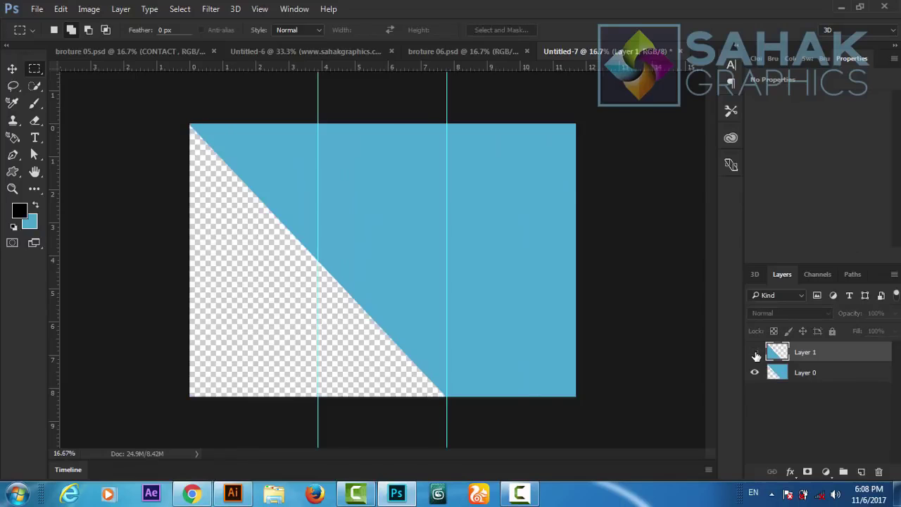
click(756, 354)
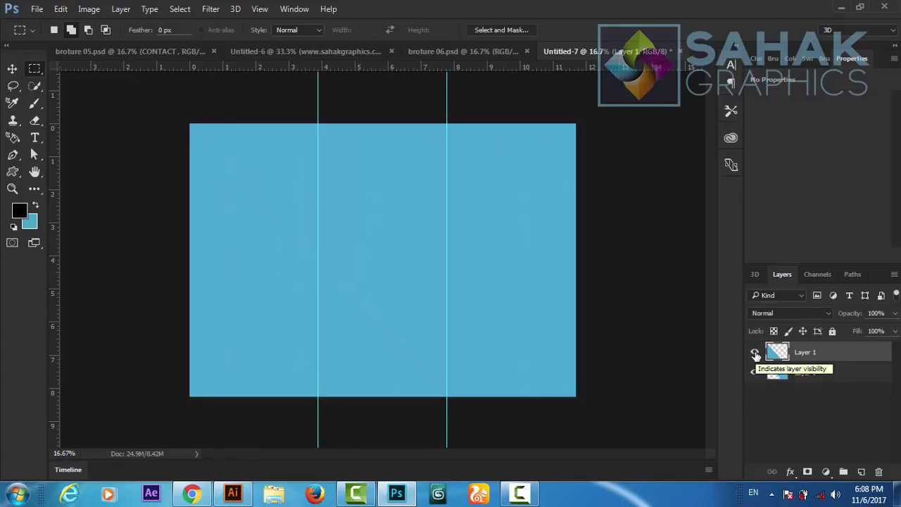
click(793, 379)
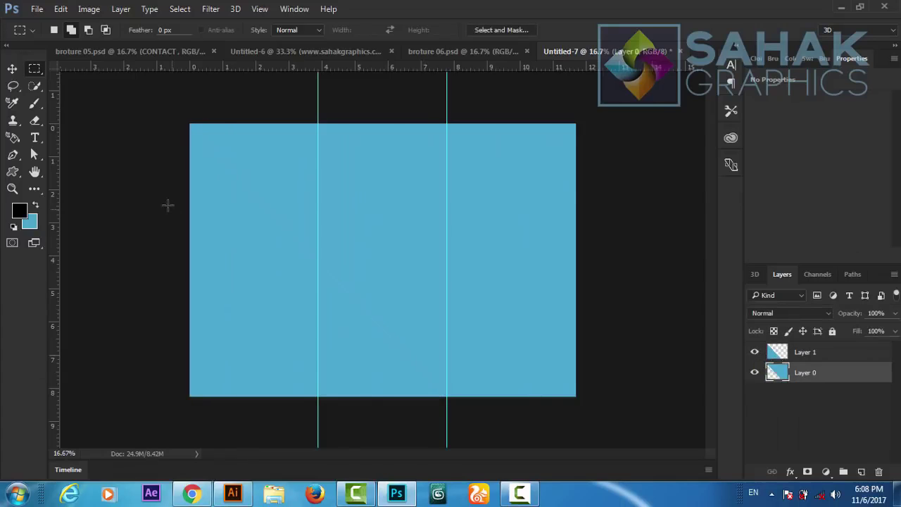
click(14, 156)
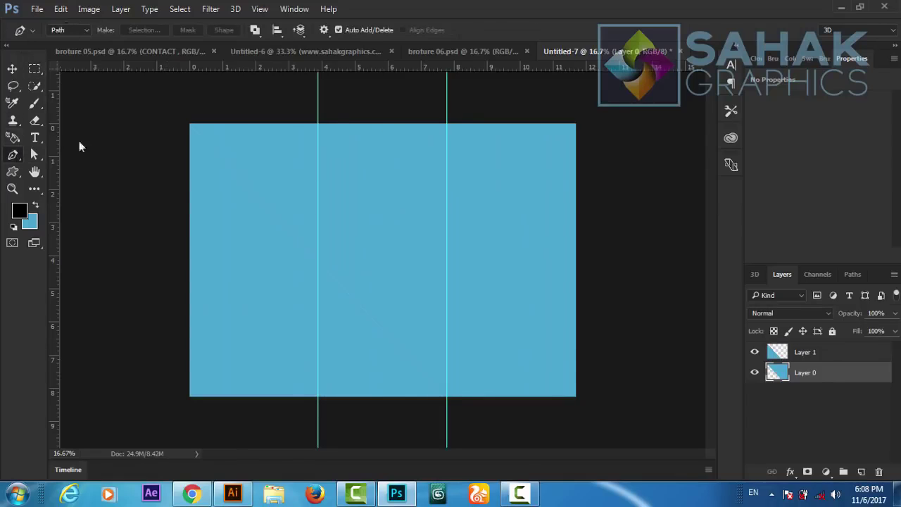
- Pen-draw a triangular path from the second fold's top edge and turn it into a selection
click(448, 124)
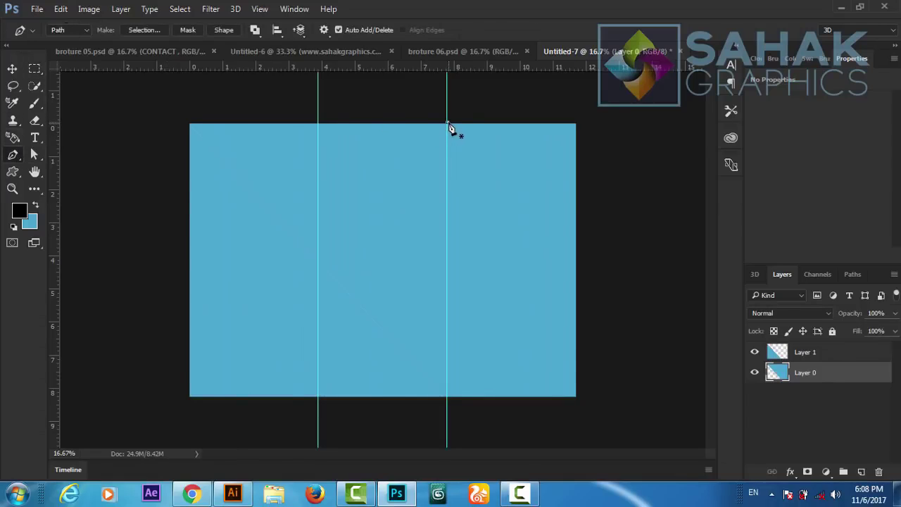
click(189, 398)
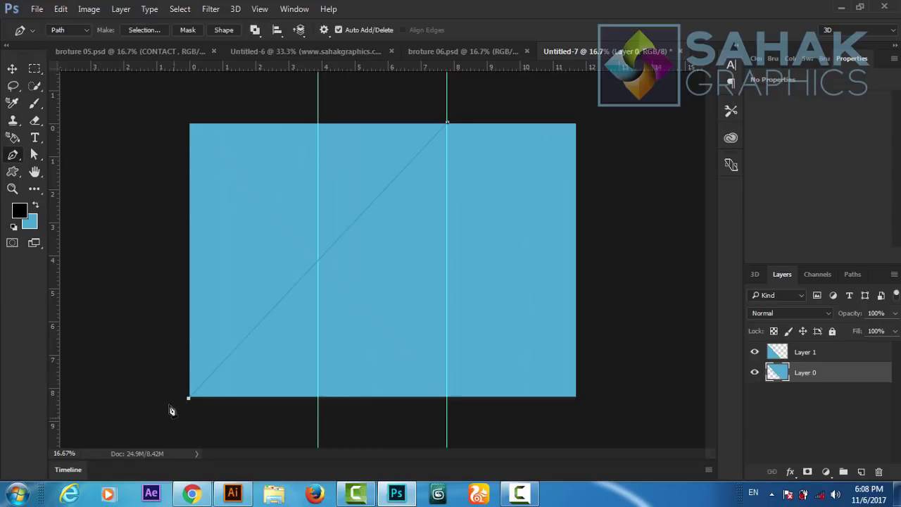
click(180, 105)
click(449, 124)
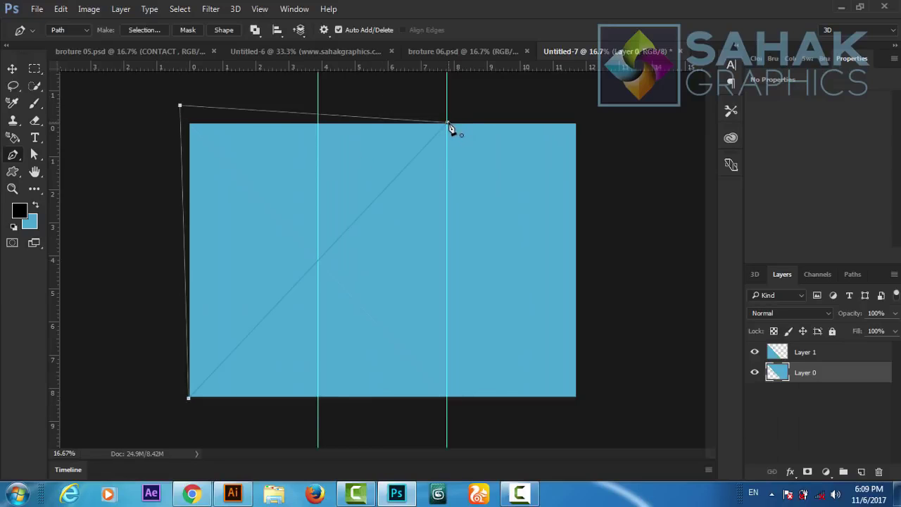
right_click(344, 160)
click(391, 202)
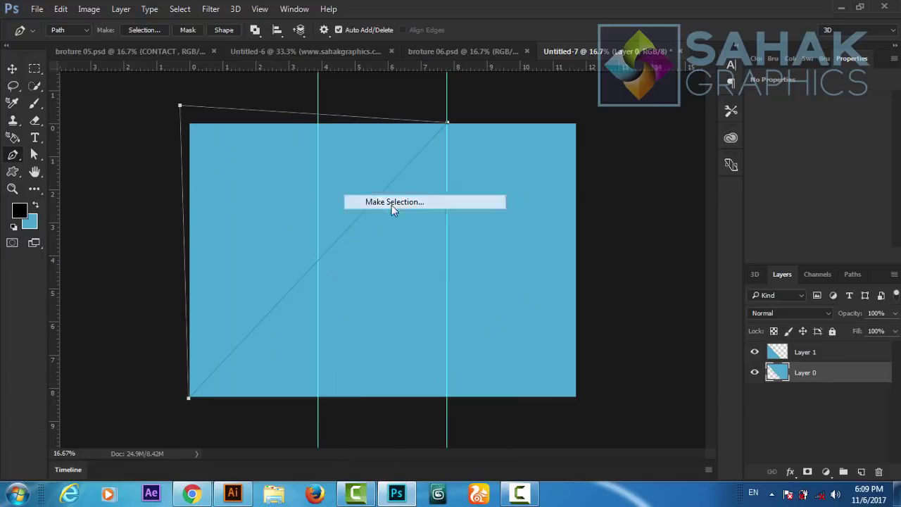
click(524, 137)
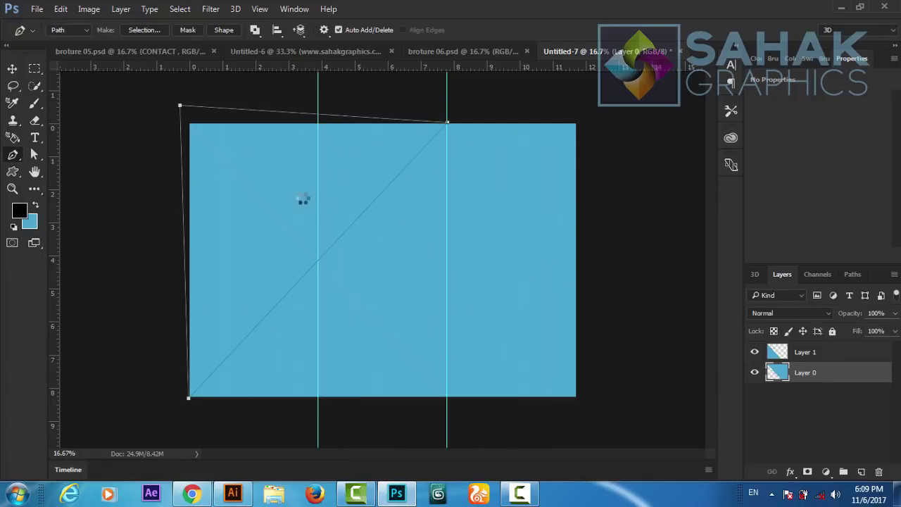
key(Return)
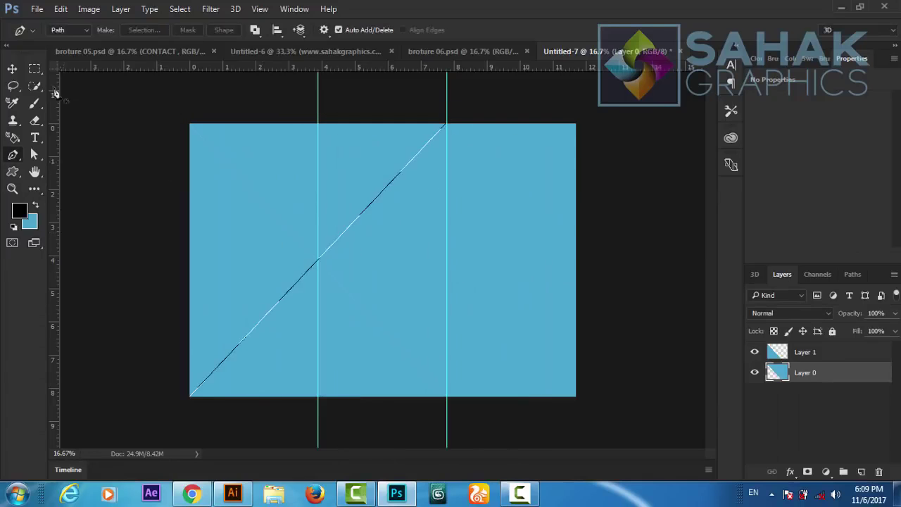
- Cut the selected triangle onto a new Layer 2 and toggle its visibility to preview the notch
click(35, 68)
right_click(280, 207)
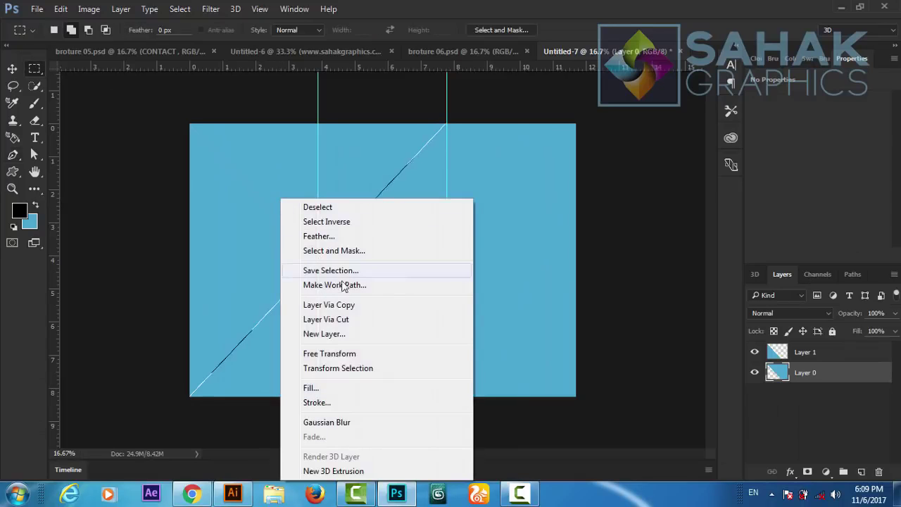
click(352, 321)
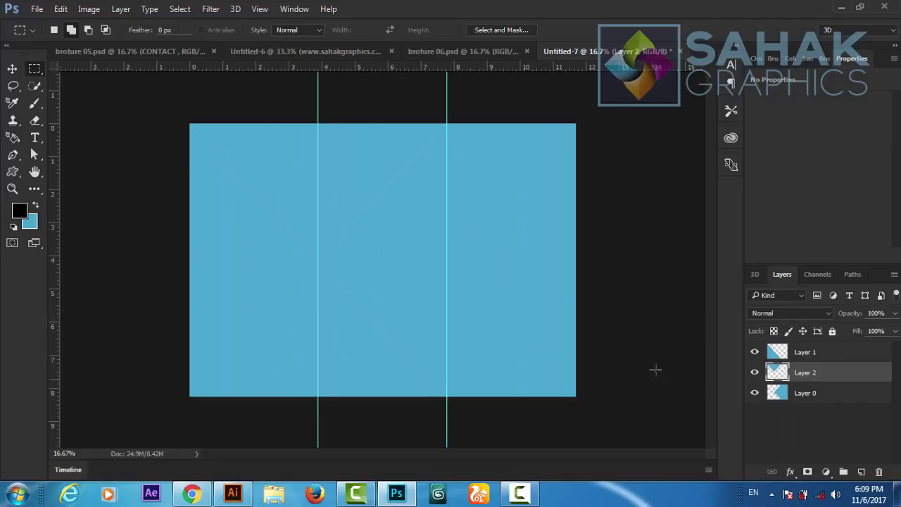
click(754, 373)
click(755, 373)
click(755, 352)
click(754, 373)
click(755, 372)
click(755, 373)
- Delete Layer 2, leaving the top notch transparent on Layer 0
right_click(800, 378)
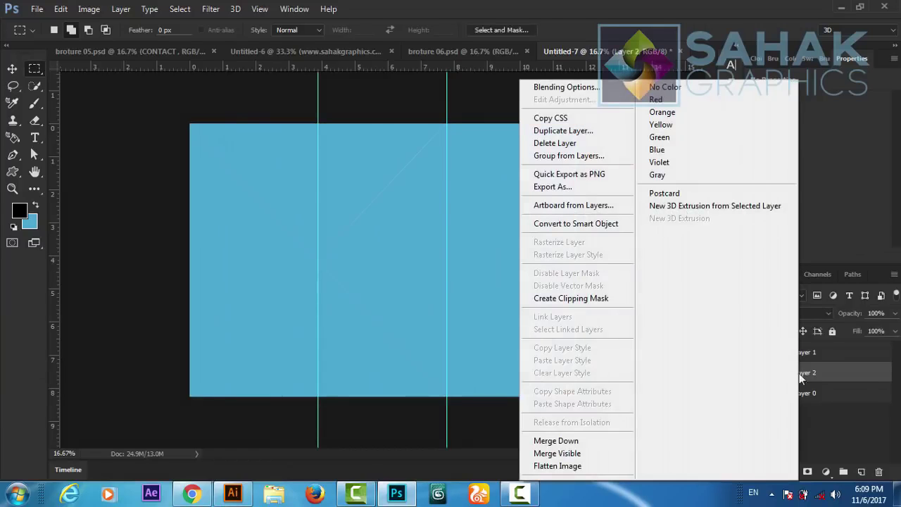
click(556, 144)
click(402, 197)
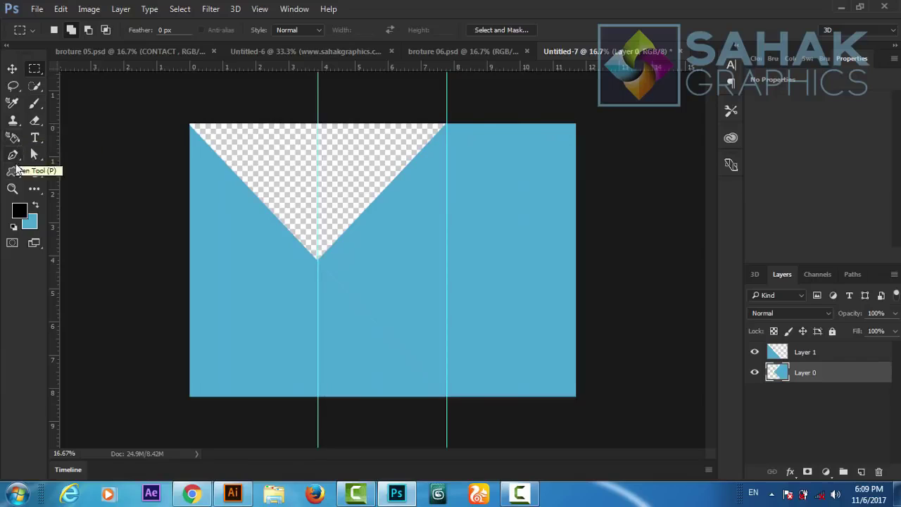
click(15, 164)
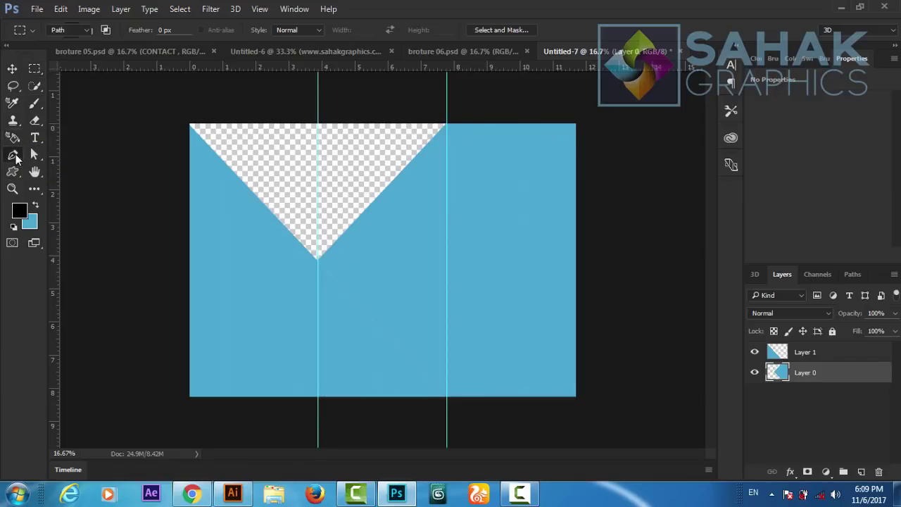
- Pen-draw a corner triangle at the bottom-right panel and convert it to a selection
click(584, 270)
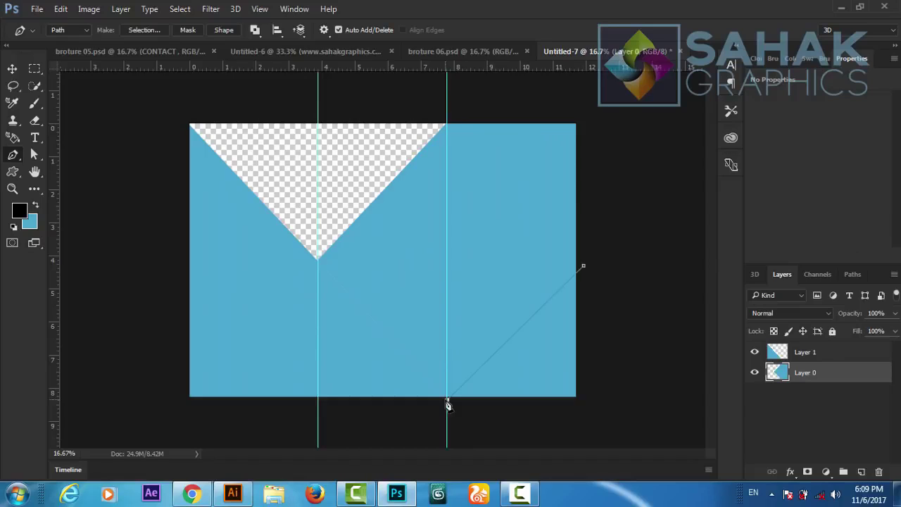
click(591, 402)
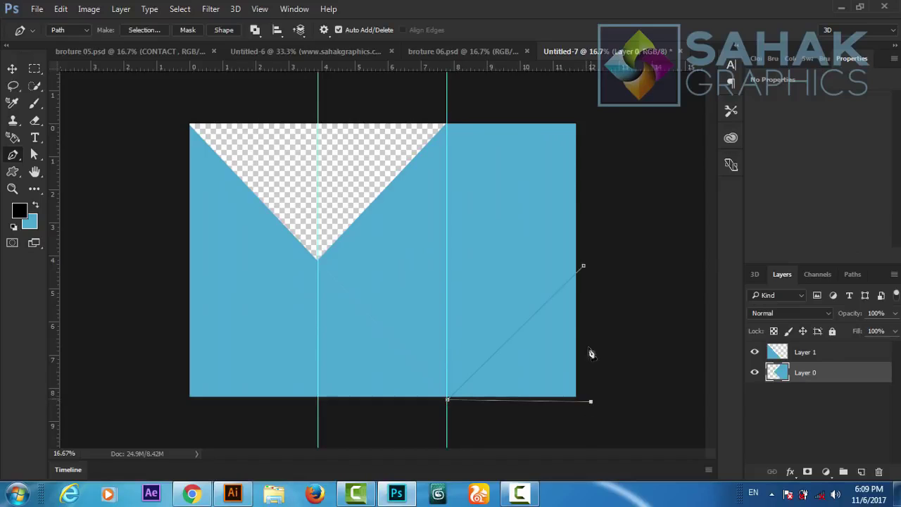
click(584, 267)
right_click(540, 373)
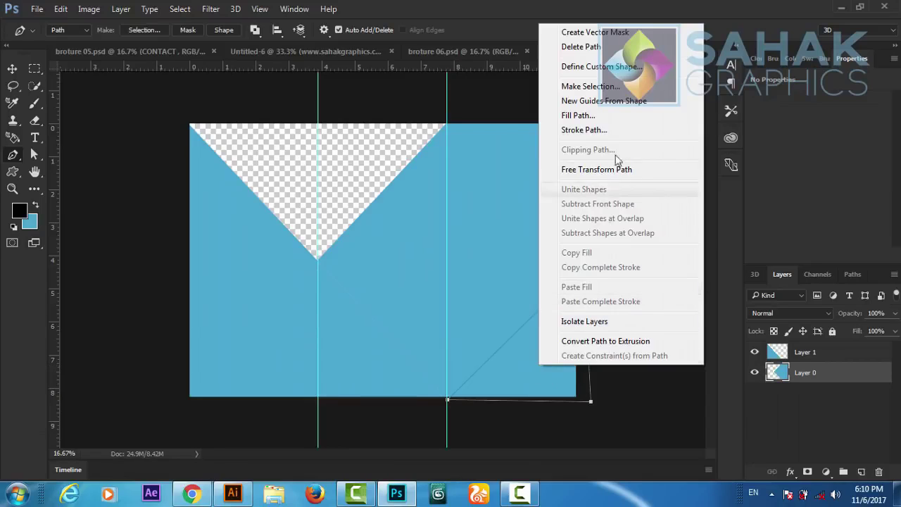
click(589, 86)
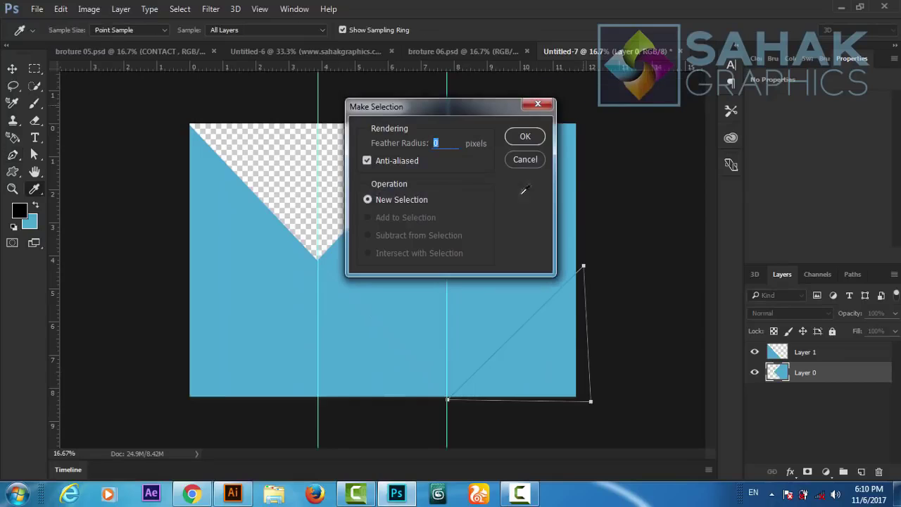
click(512, 138)
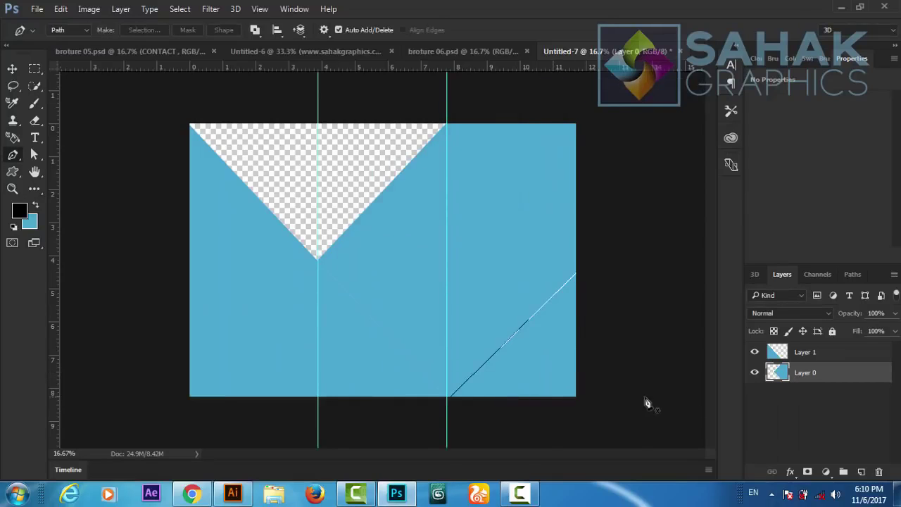
- Cut the corner onto Layer 2, delete that layer, and make Layer 1 active with the Move tool
click(35, 69)
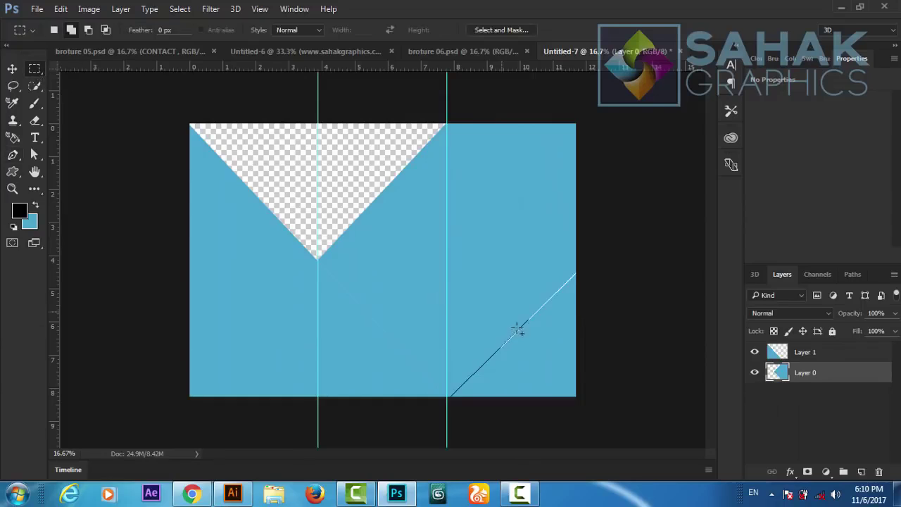
right_click(527, 346)
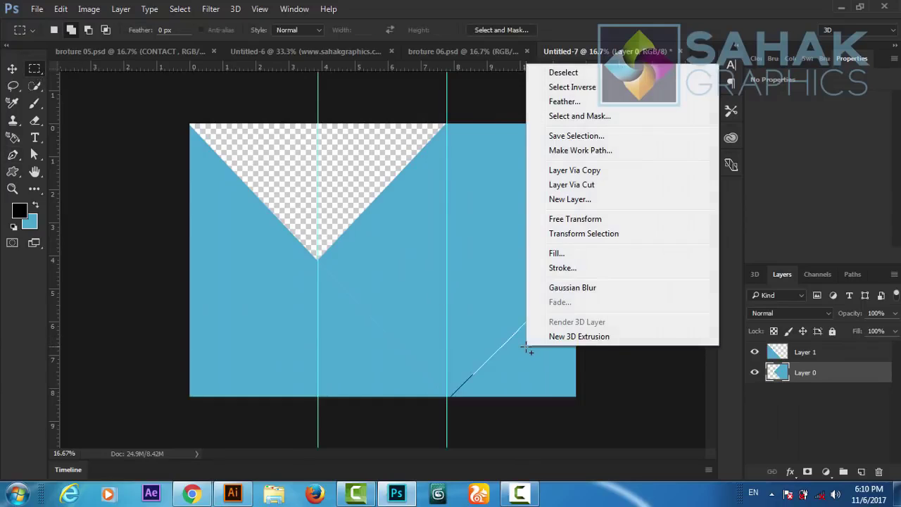
click(572, 186)
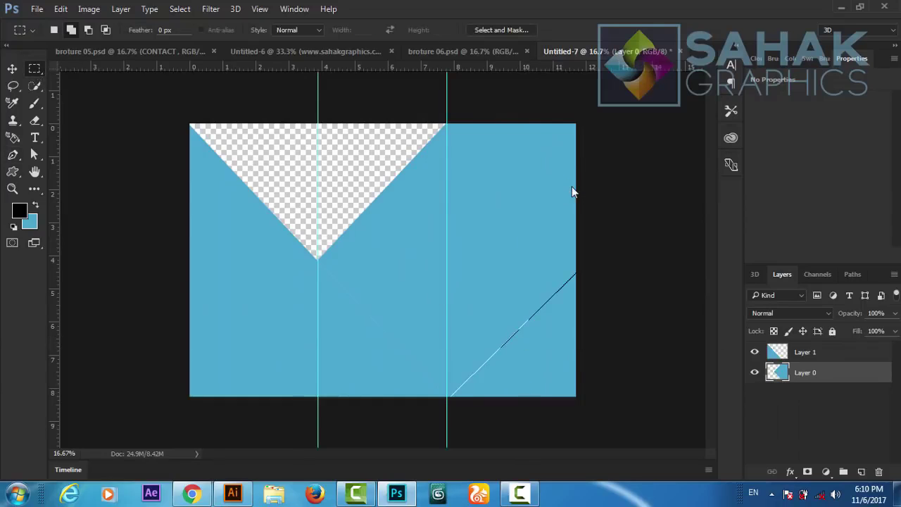
click(756, 374)
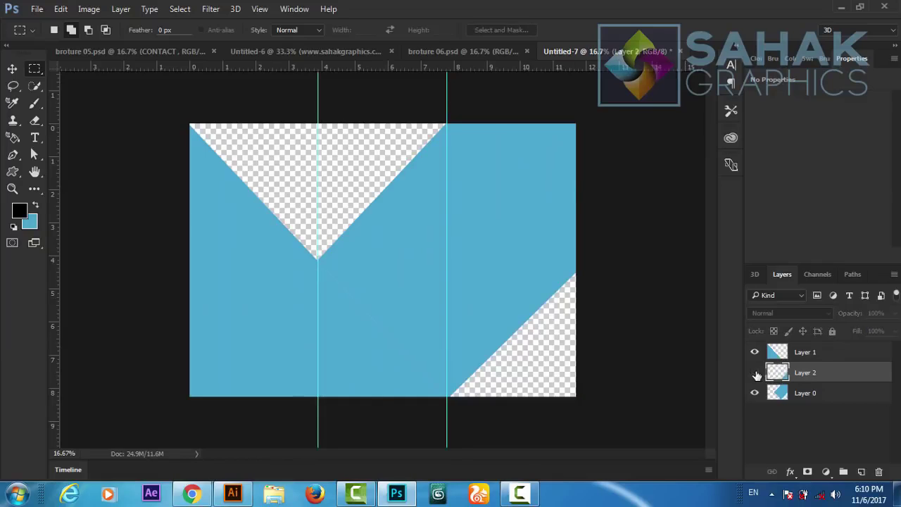
right_click(815, 373)
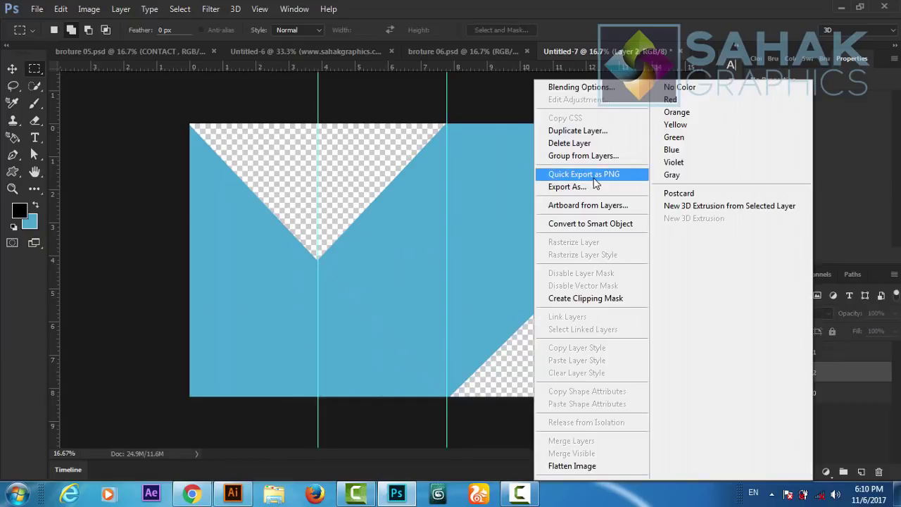
click(576, 144)
click(397, 196)
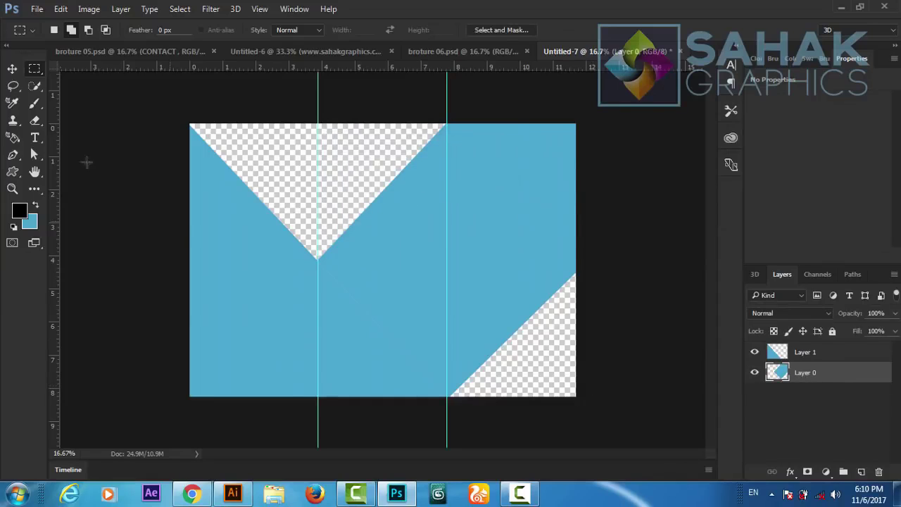
click(14, 72)
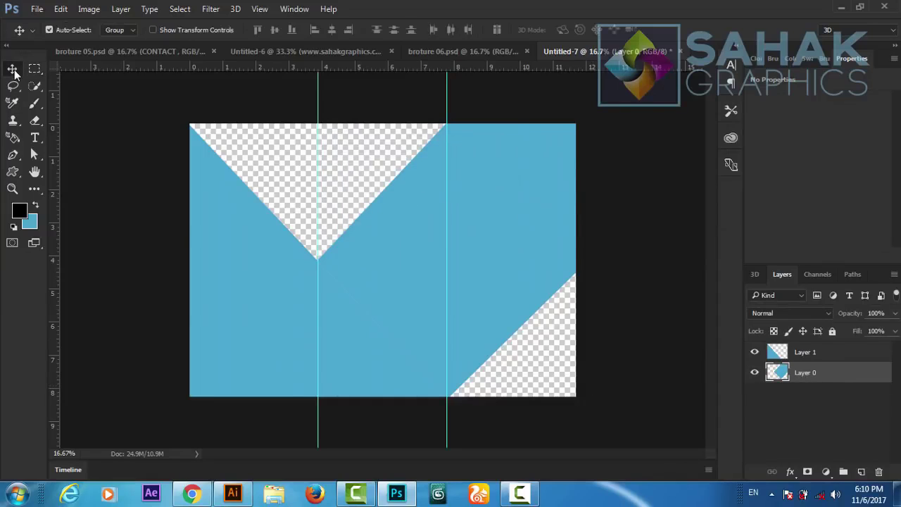
click(393, 373)
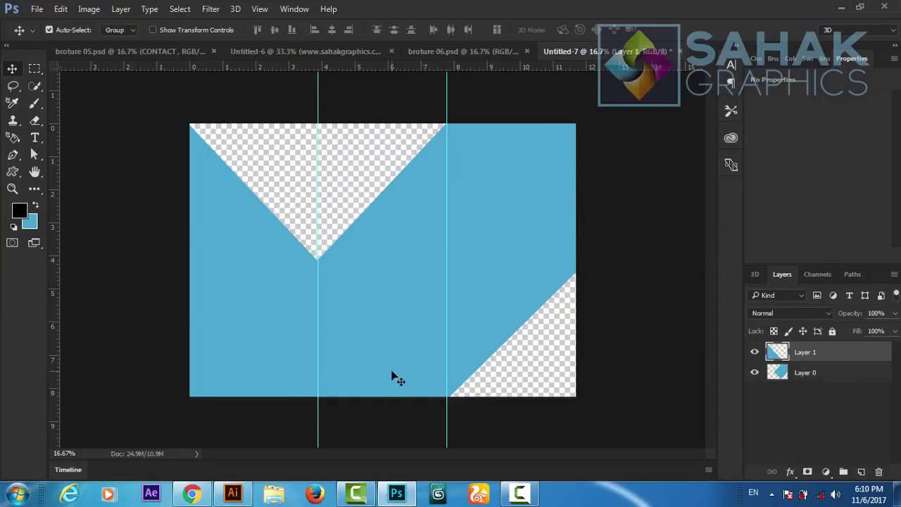
- Check layer visibility and add a 92 px outside Stroke effect to Layer 1
click(754, 353)
click(755, 374)
click(790, 473)
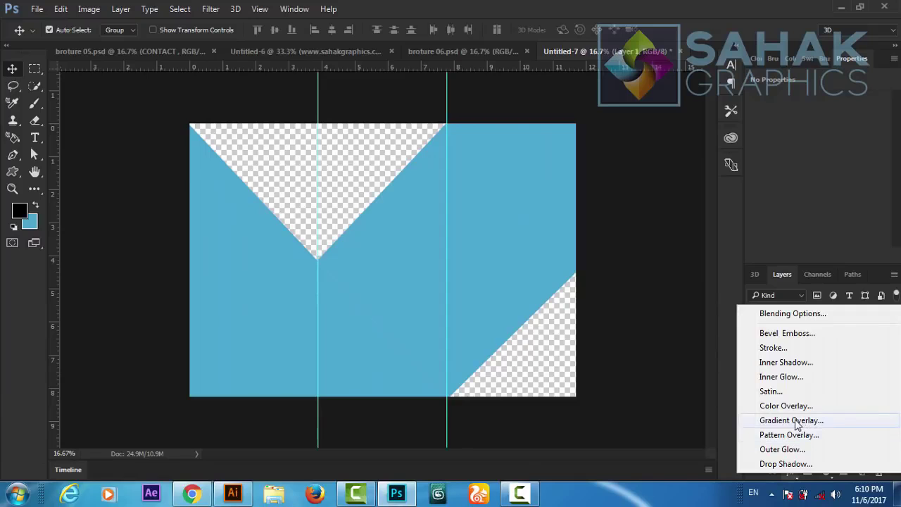
click(777, 350)
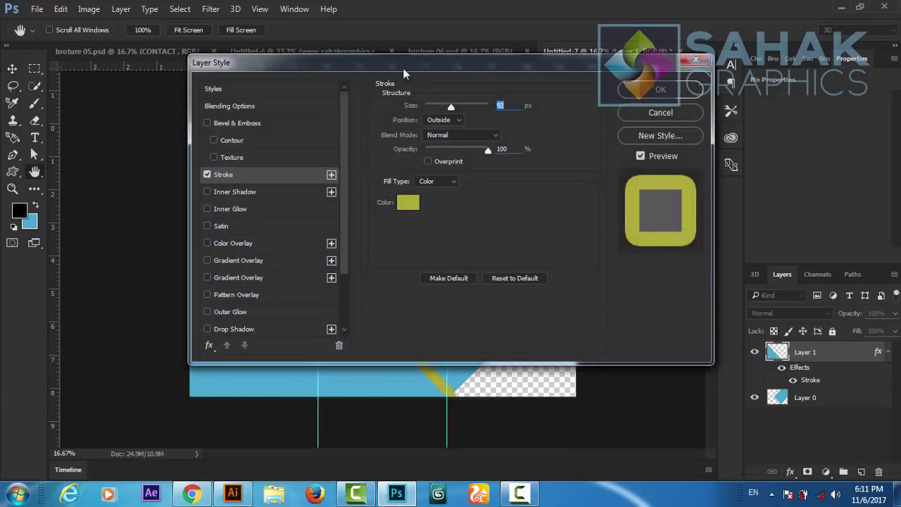
mouse_move(404, 71)
mouse_down()
mouse_move(769, 122)
mouse_move(754, 118)
mouse_up()
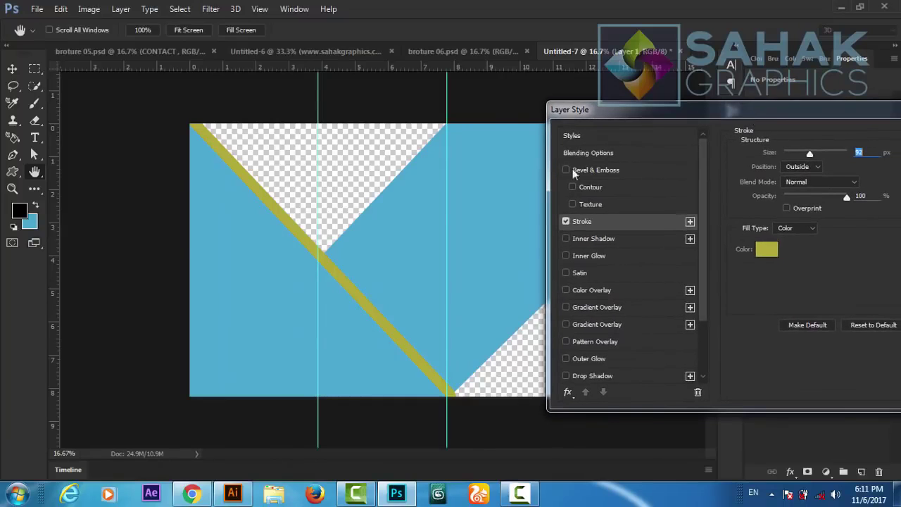
drag(725, 120, 601, 127)
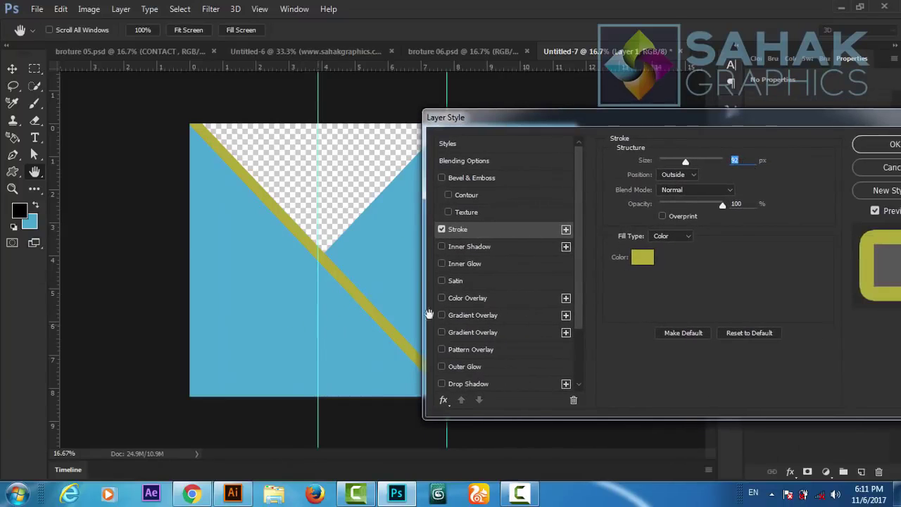
- Set the stroke's fill type to Gradient with Reflected style
click(686, 237)
click(664, 256)
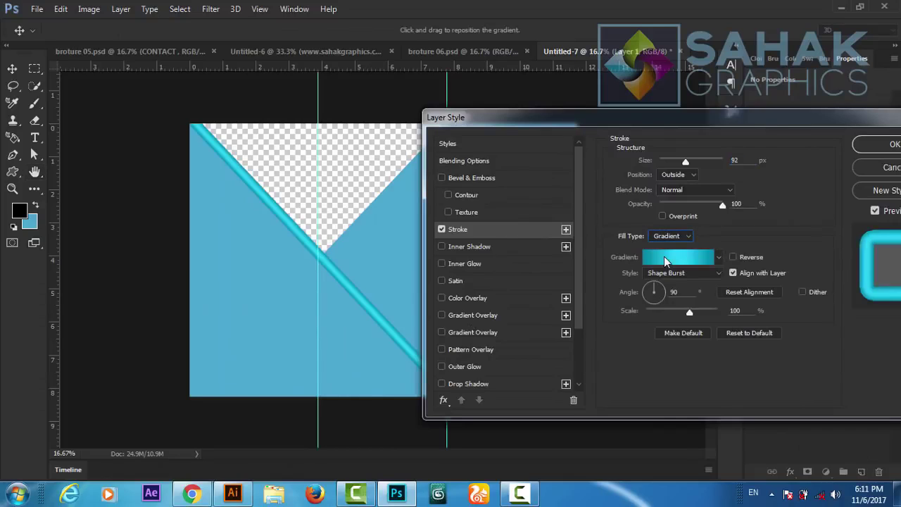
click(680, 273)
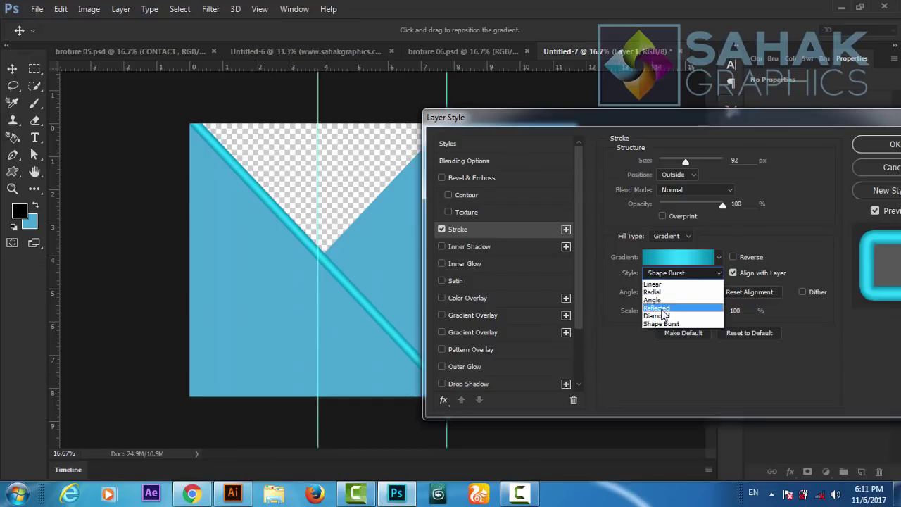
click(665, 309)
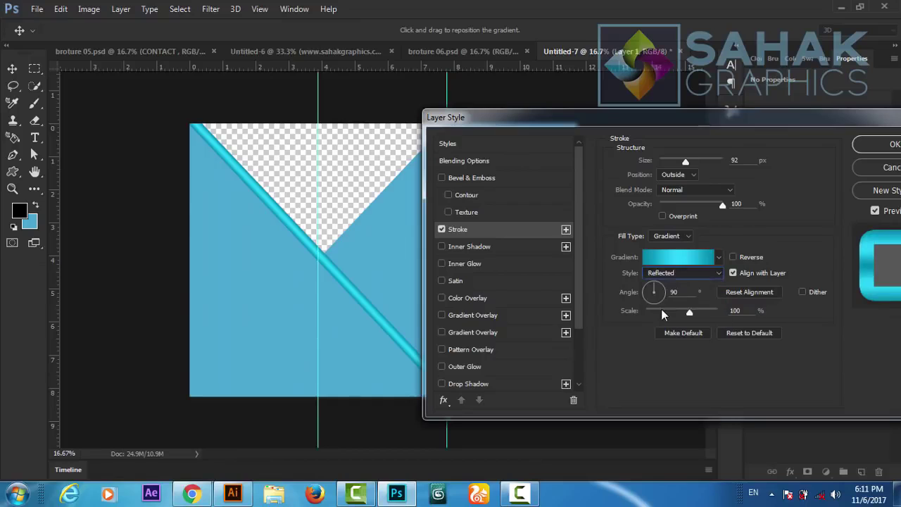
click(703, 260)
- Set the stroke gradient stops to dark gold #976412 and pale yellow #fef179
click(786, 77)
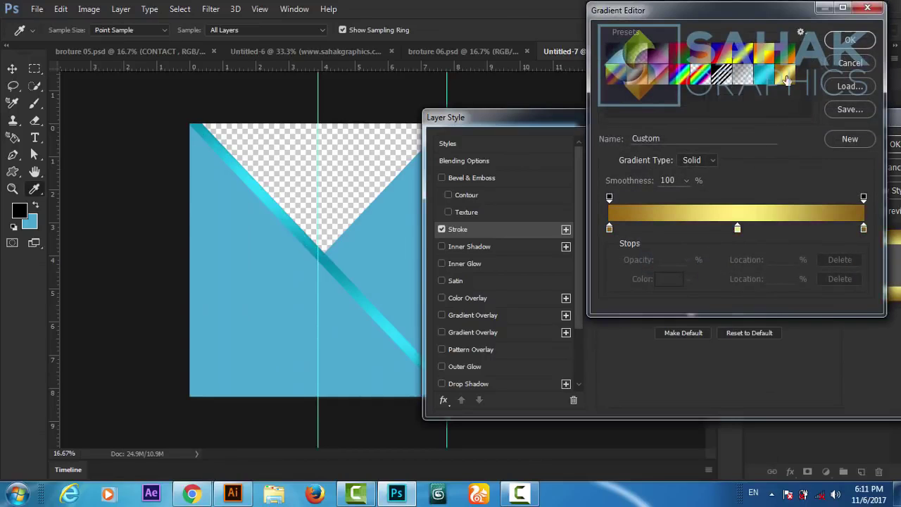
click(609, 230)
click(669, 279)
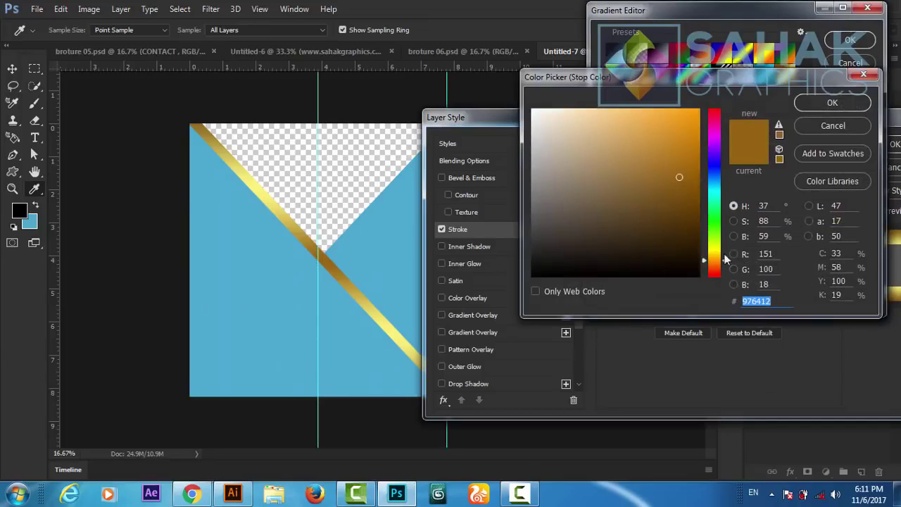
click(832, 103)
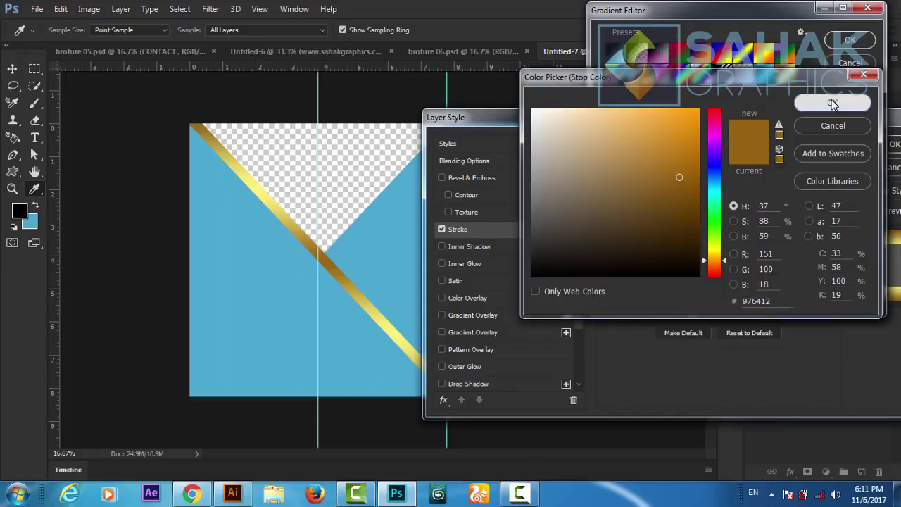
click(738, 229)
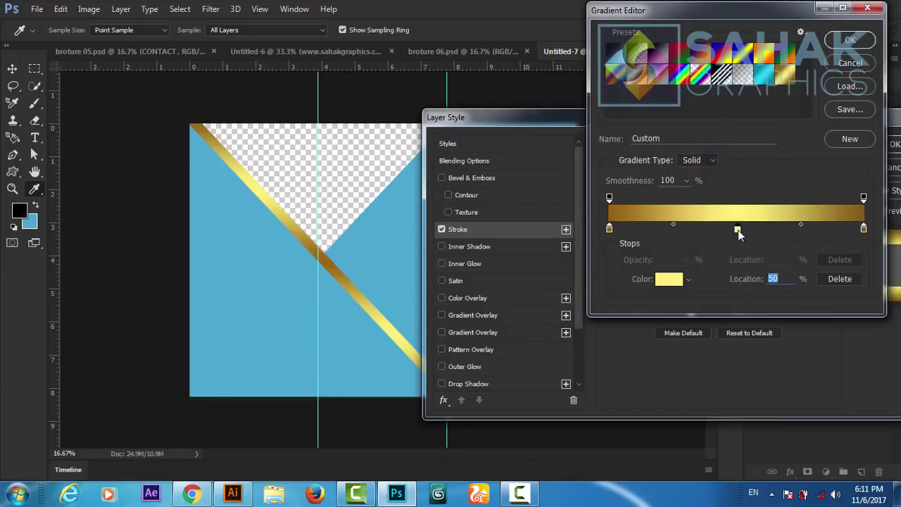
click(668, 280)
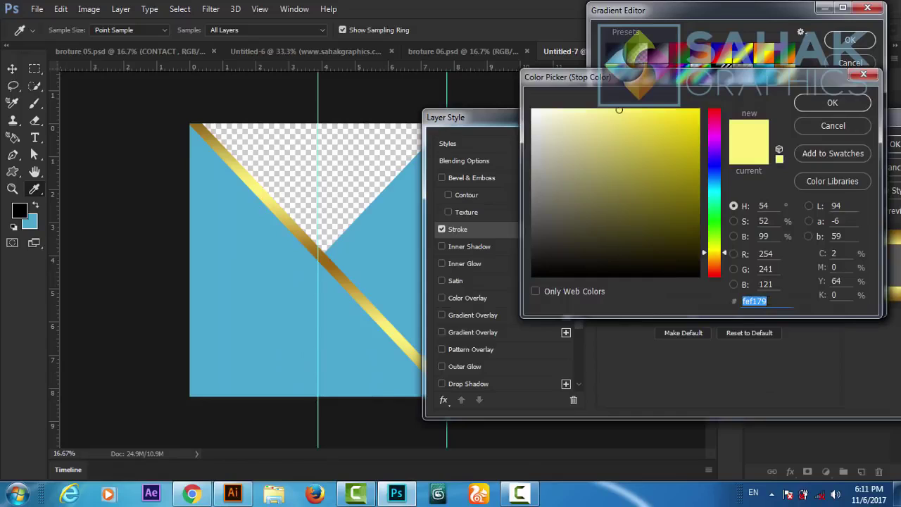
click(832, 104)
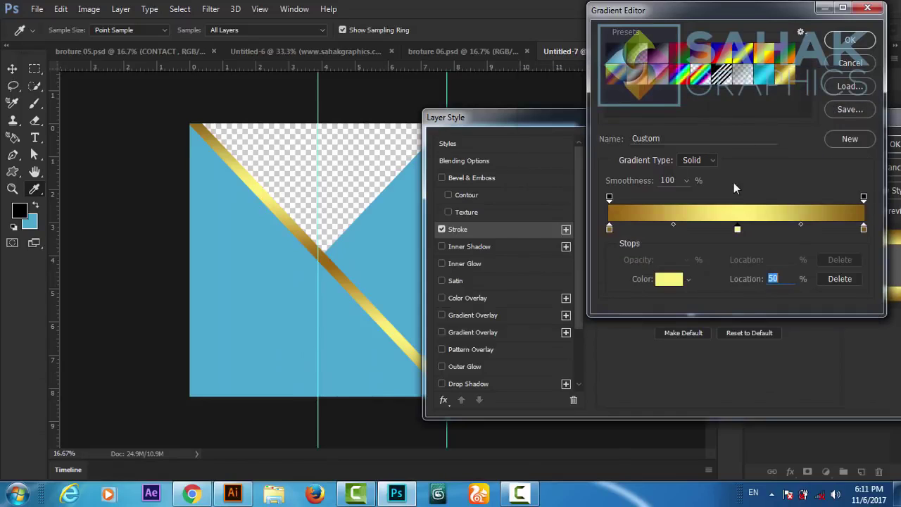
click(847, 40)
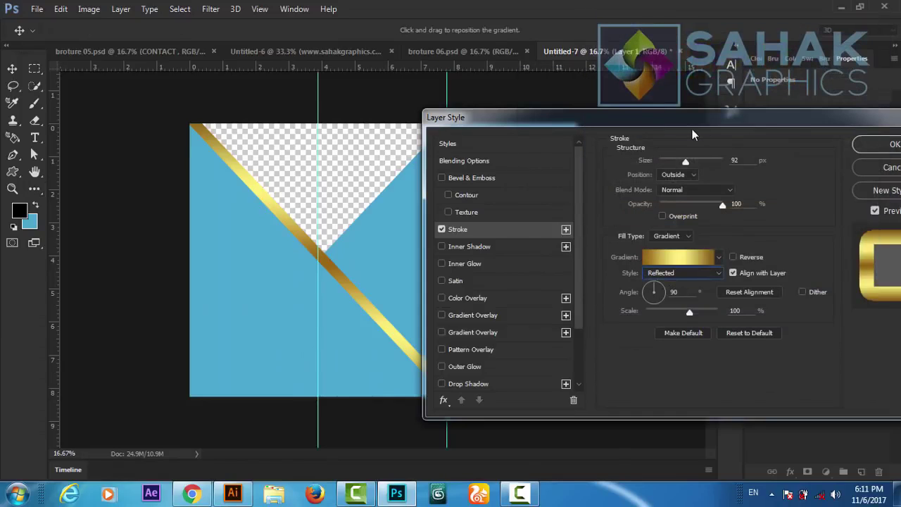
- Set the stroke gradient angle to 0° and its scale to 113%
drag(648, 123, 660, 89)
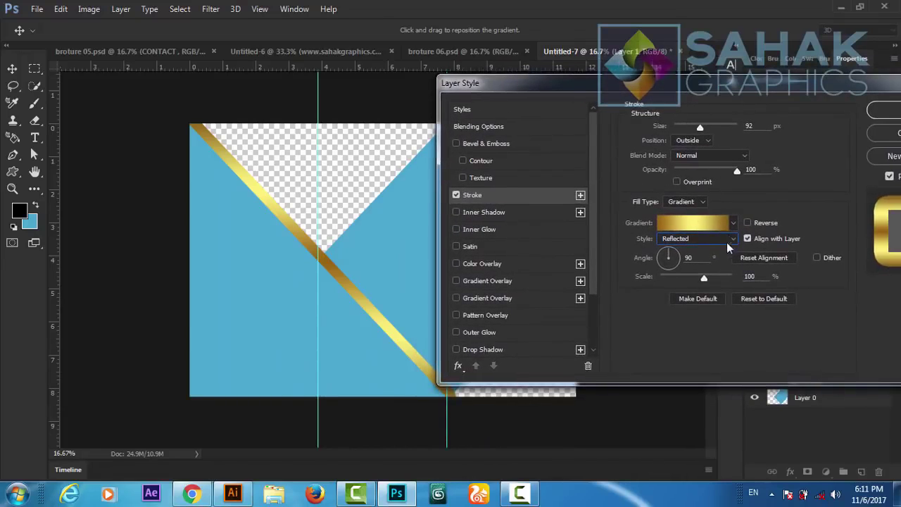
double_click(697, 257)
text(0)
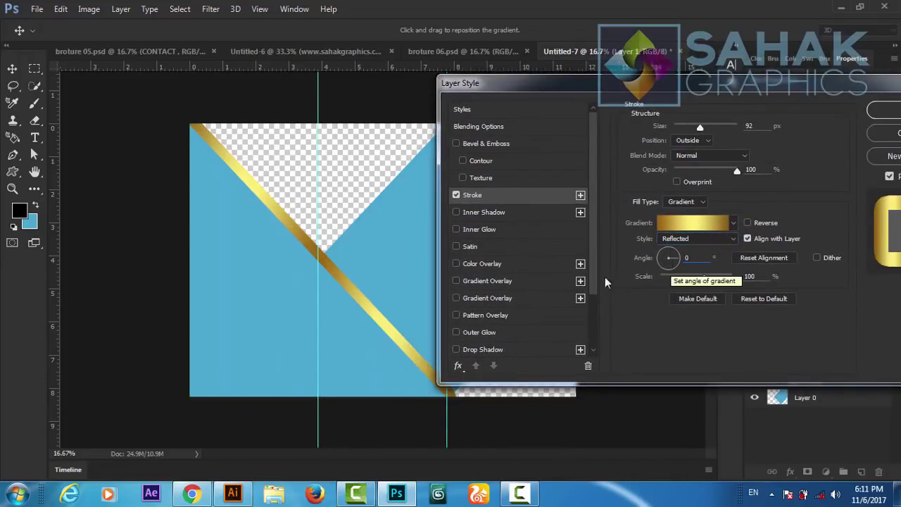
click(705, 277)
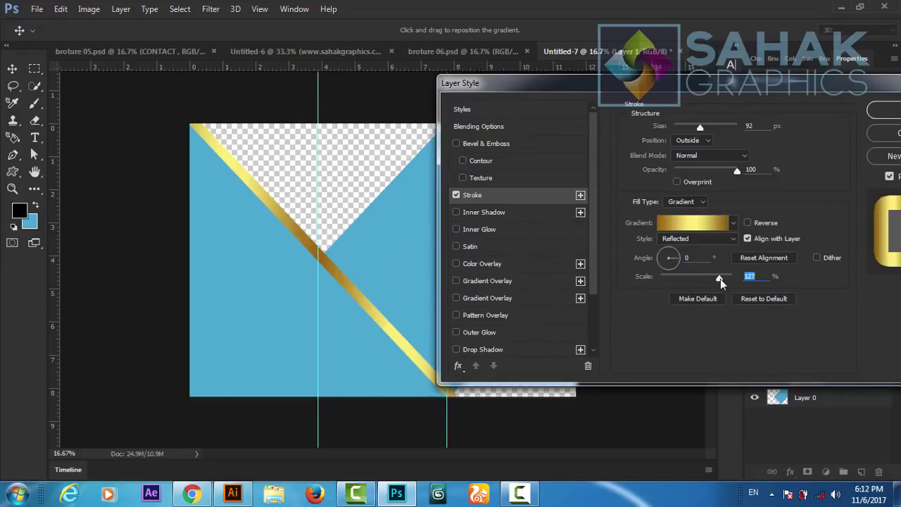
drag(695, 280, 714, 277)
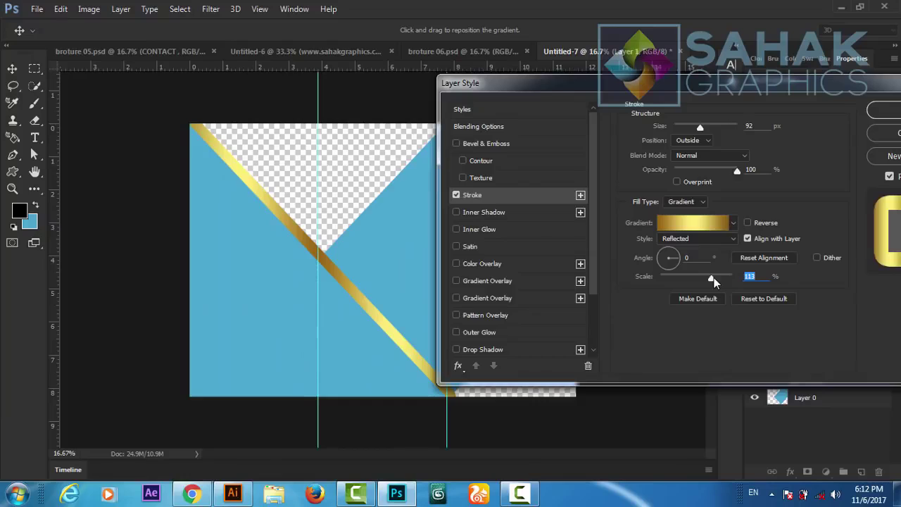
- Add a Drop Shadow with angle -131°, distance 34 px, spread 48% and size 92 px
click(456, 351)
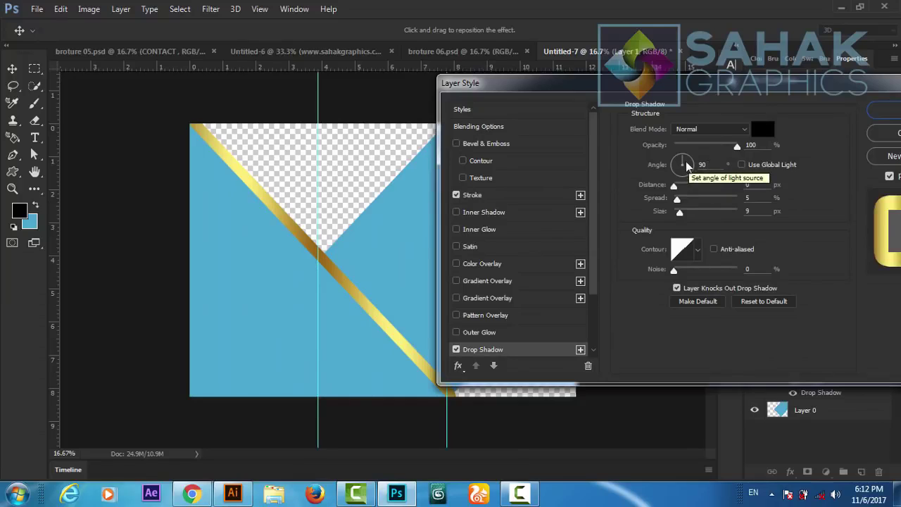
mouse_move(683, 167)
mouse_down()
mouse_move(677, 199)
mouse_move(683, 186)
mouse_move(707, 214)
mouse_move(725, 216)
mouse_up()
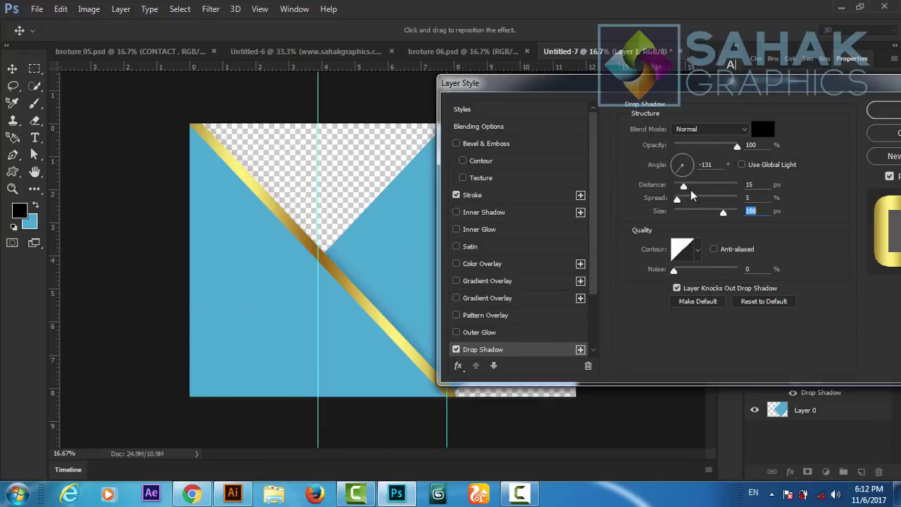
drag(684, 186, 692, 191)
drag(677, 200, 706, 205)
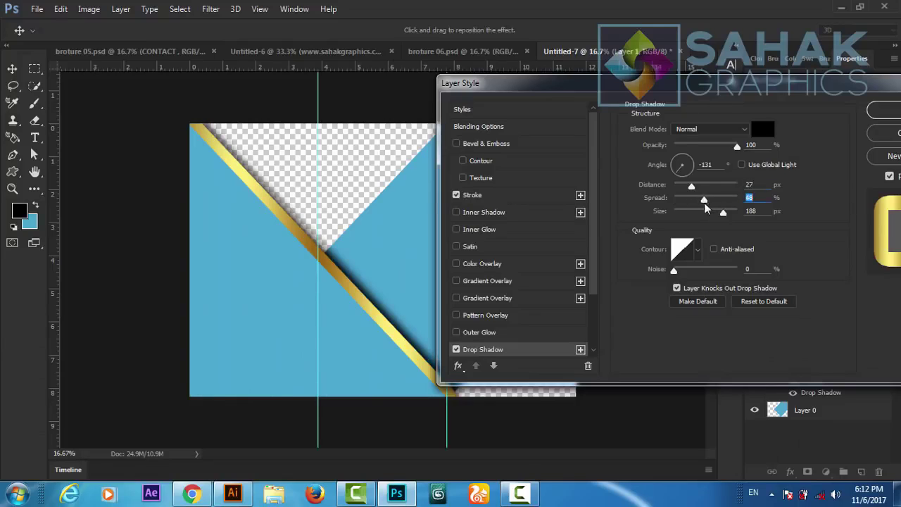
drag(724, 213, 707, 221)
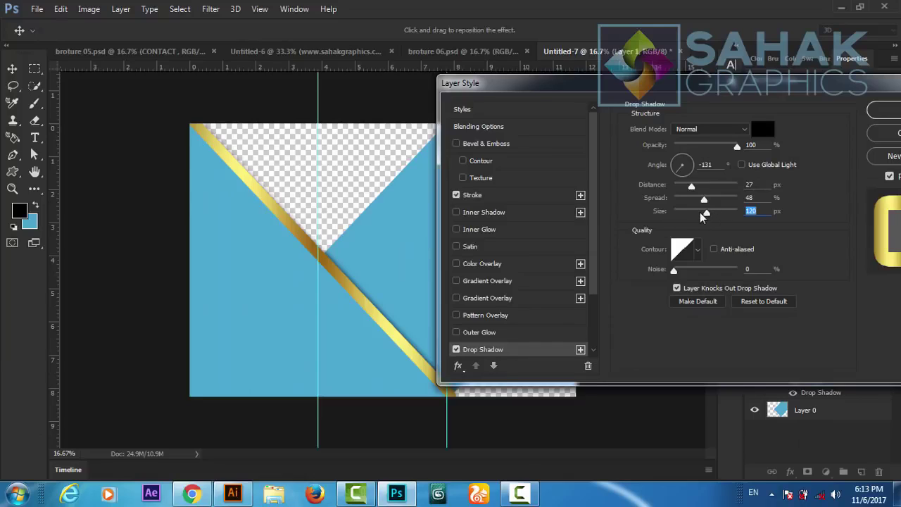
drag(702, 213, 697, 213)
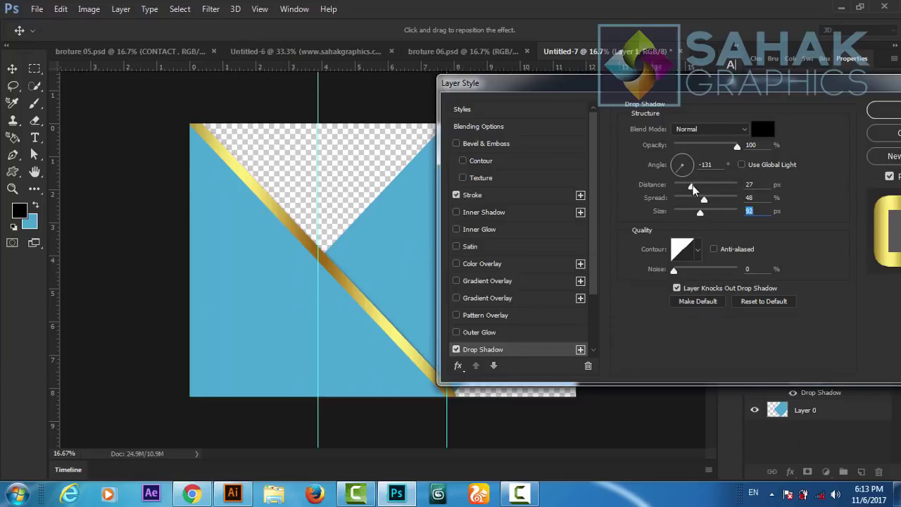
click(694, 189)
drag(693, 189, 697, 188)
- Enable a Gradient Overlay on Layer 0 with Radial style
click(471, 280)
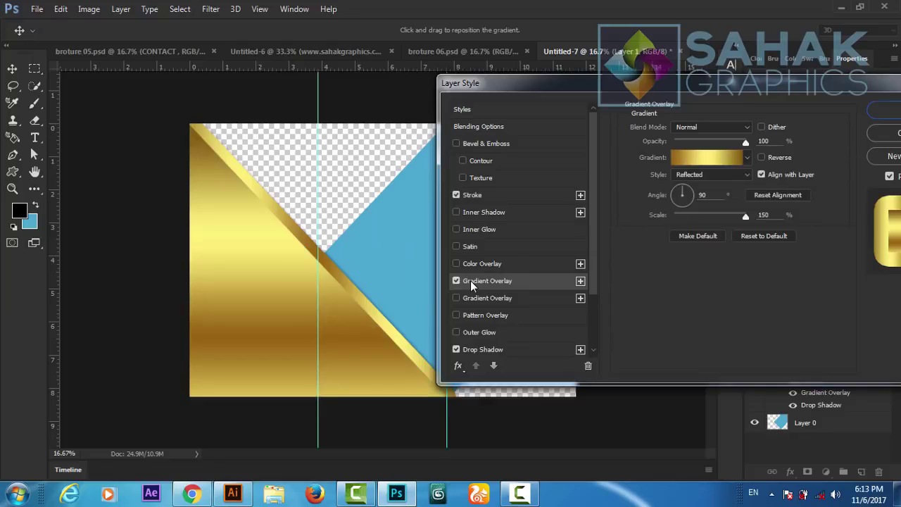
click(736, 175)
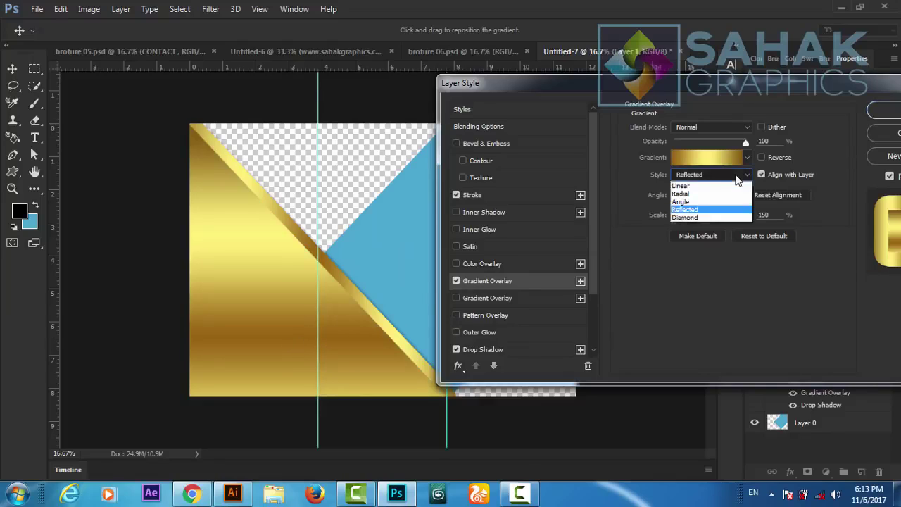
click(699, 191)
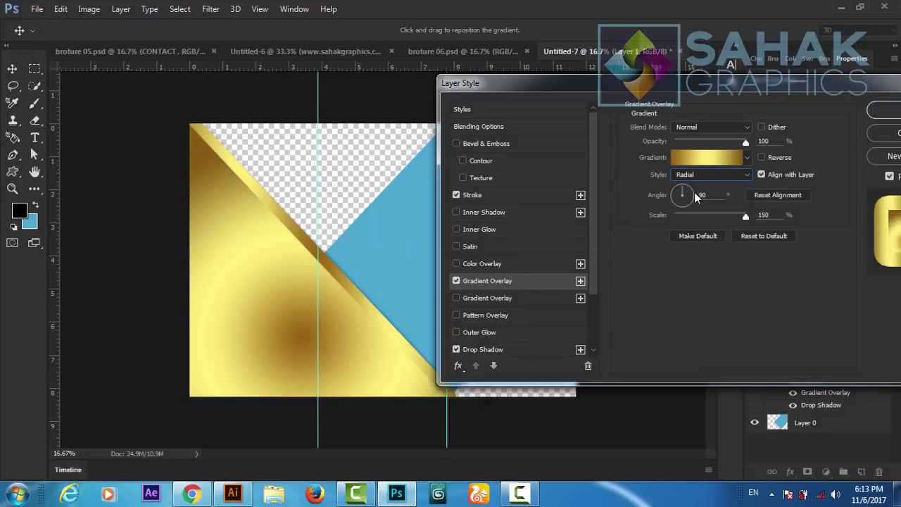
click(763, 157)
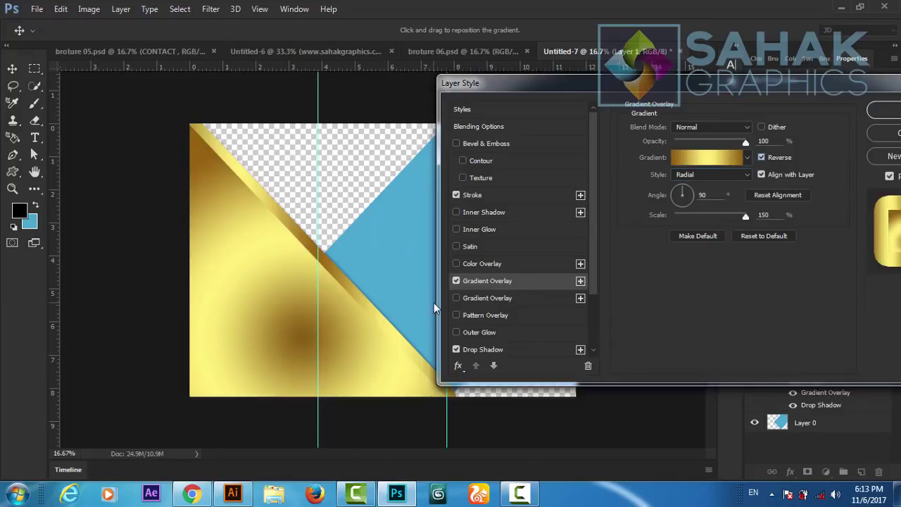
click(762, 157)
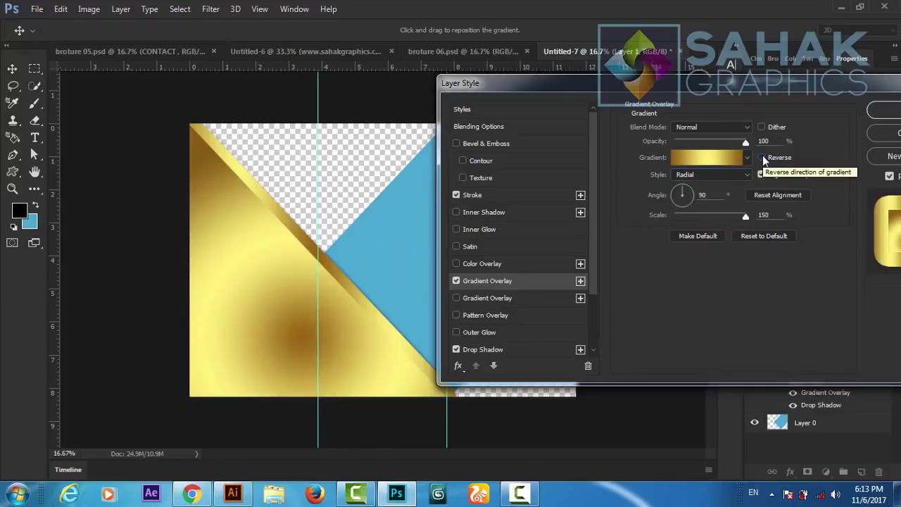
- Make the overlay a reversed gold-to-pale-yellow gradient, centred near the diagonal fold
click(733, 160)
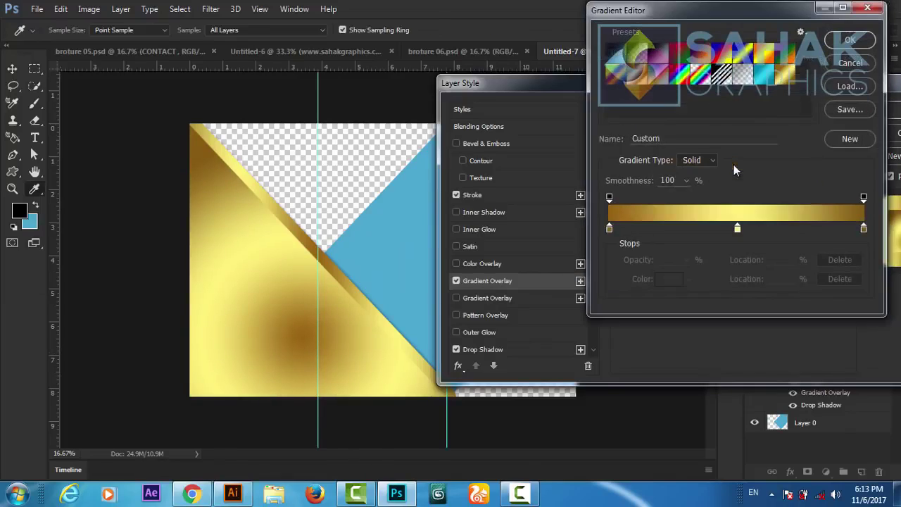
drag(863, 228, 867, 243)
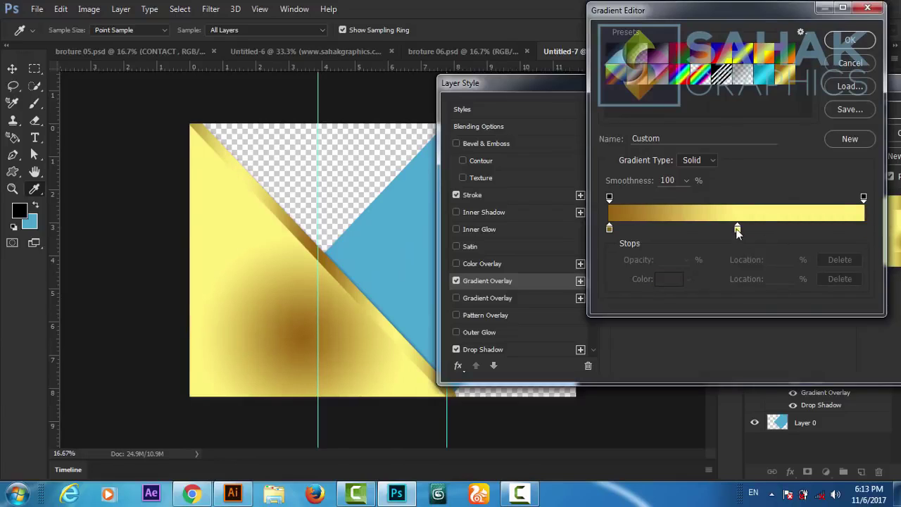
drag(737, 228, 866, 227)
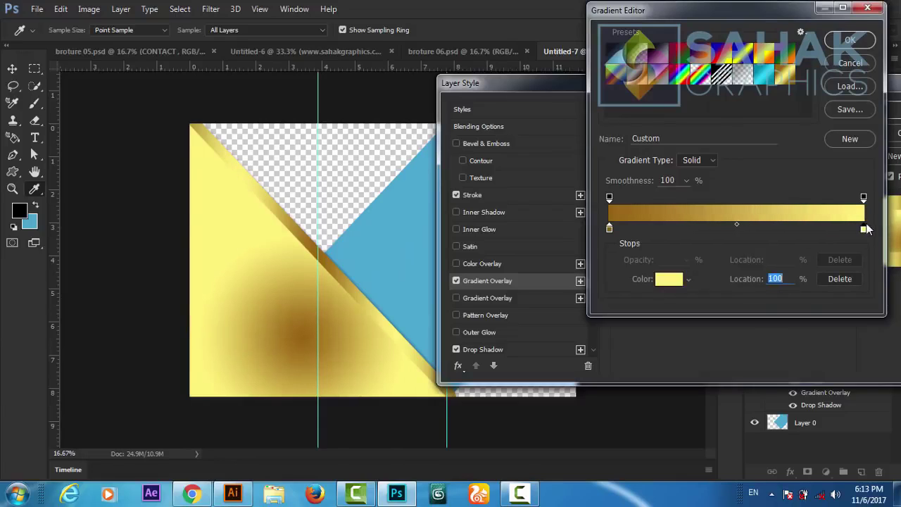
click(848, 41)
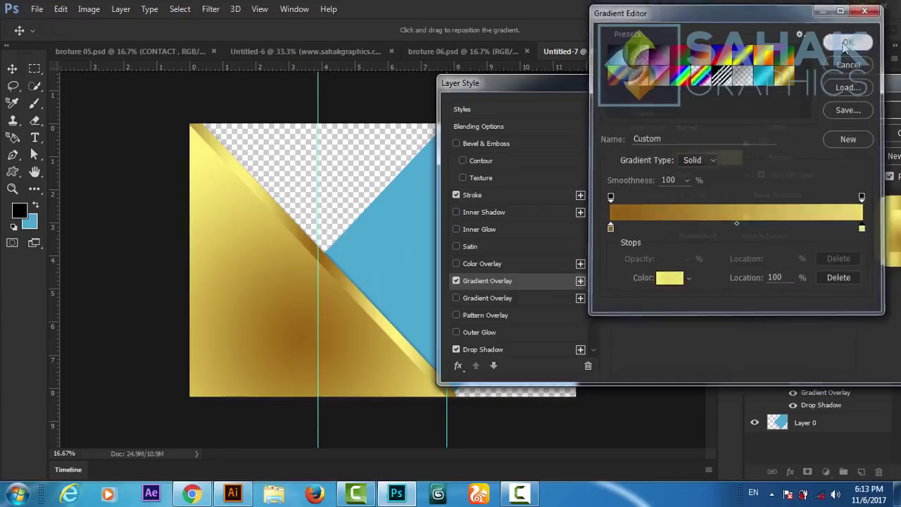
click(761, 156)
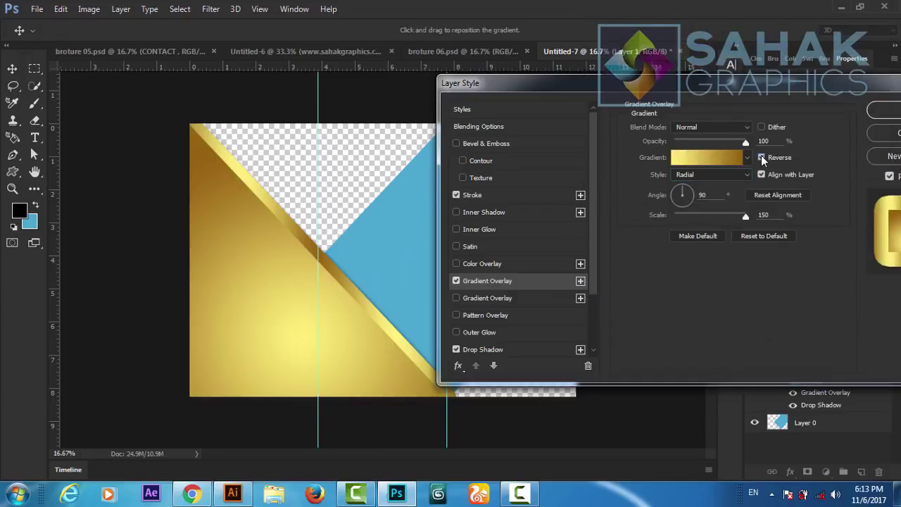
drag(330, 312, 342, 302)
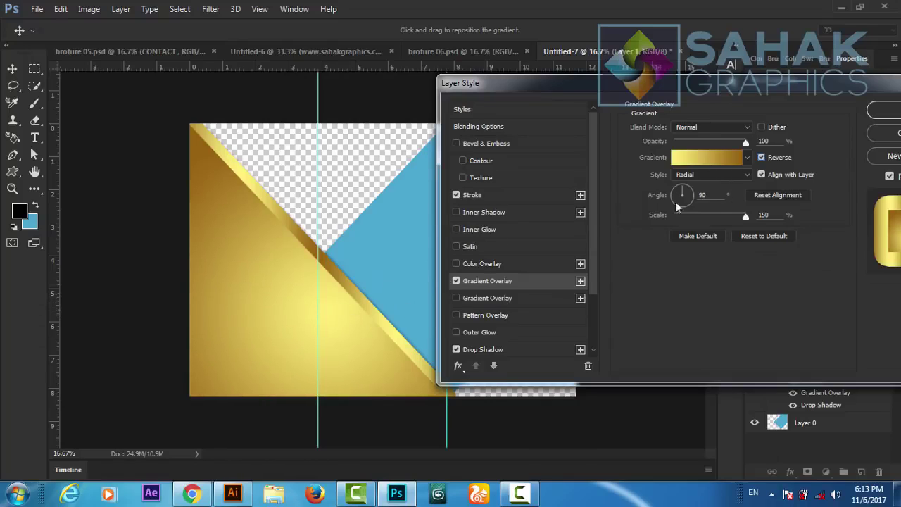
click(490, 195)
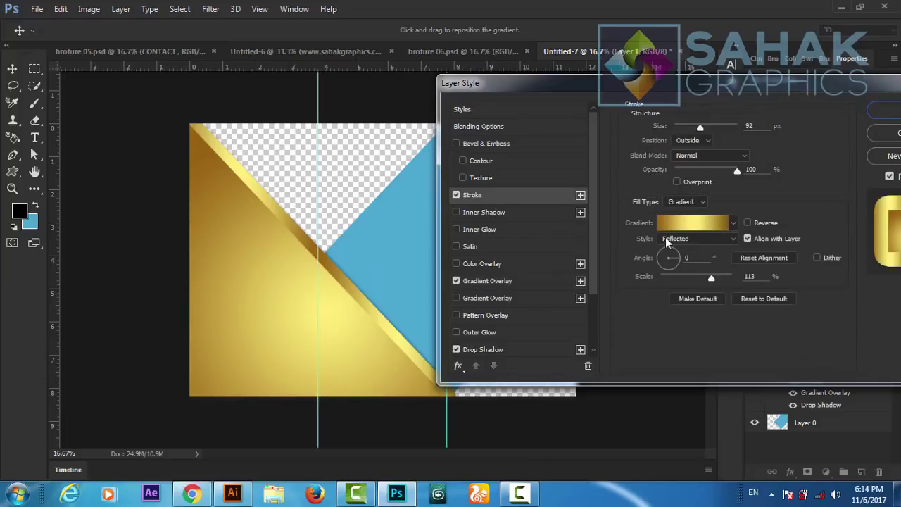
- Reduce the stroke gradient to two gold stops, yellow at 100%, scale 107%, and apply all effects
click(724, 227)
drag(844, 233, 868, 260)
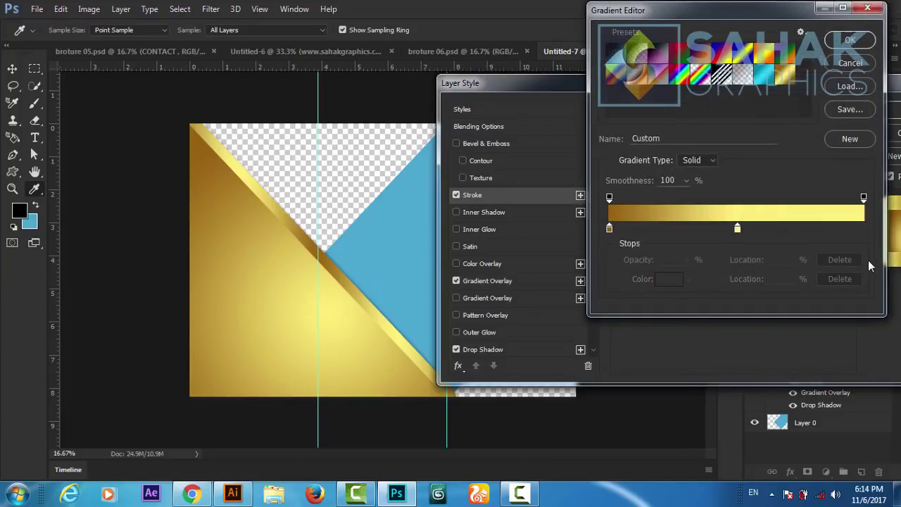
drag(738, 229, 865, 231)
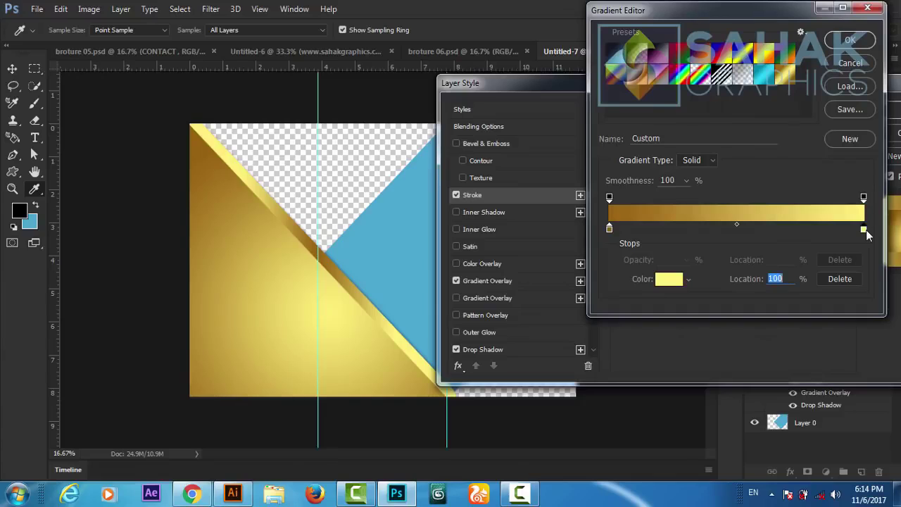
click(849, 40)
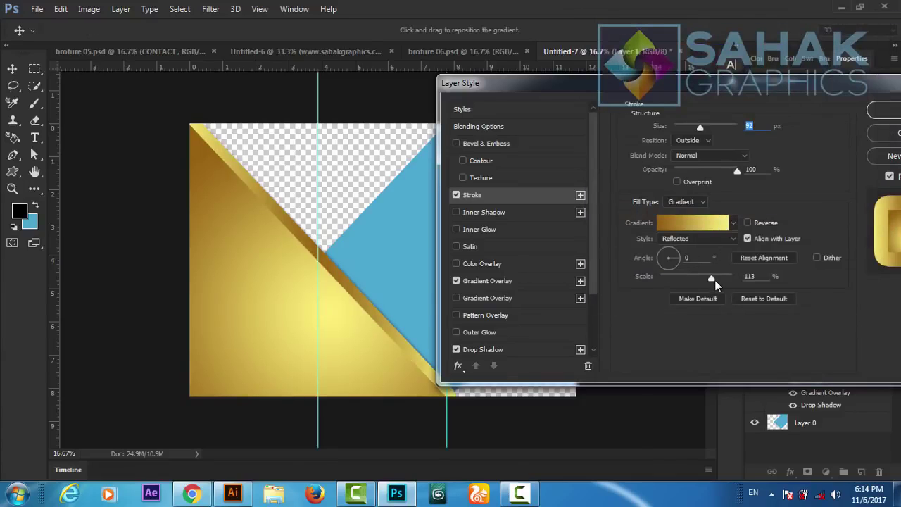
drag(711, 279, 709, 279)
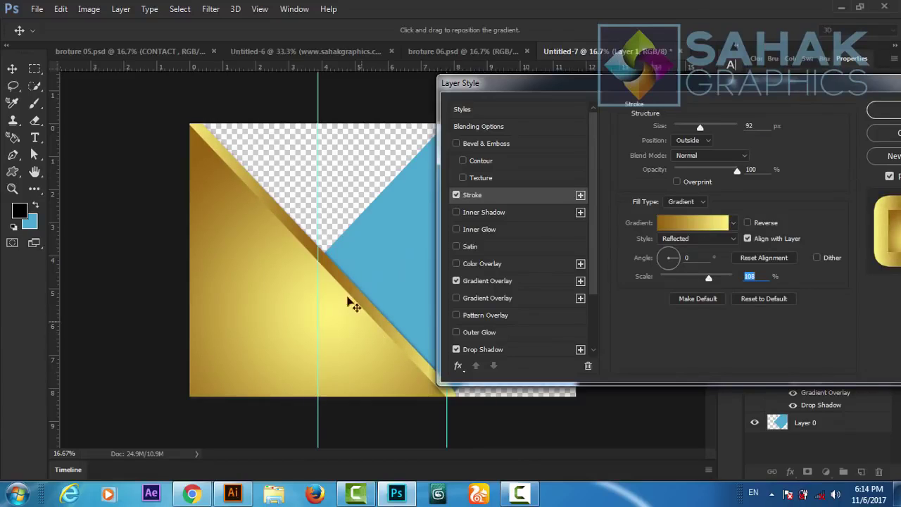
click(888, 113)
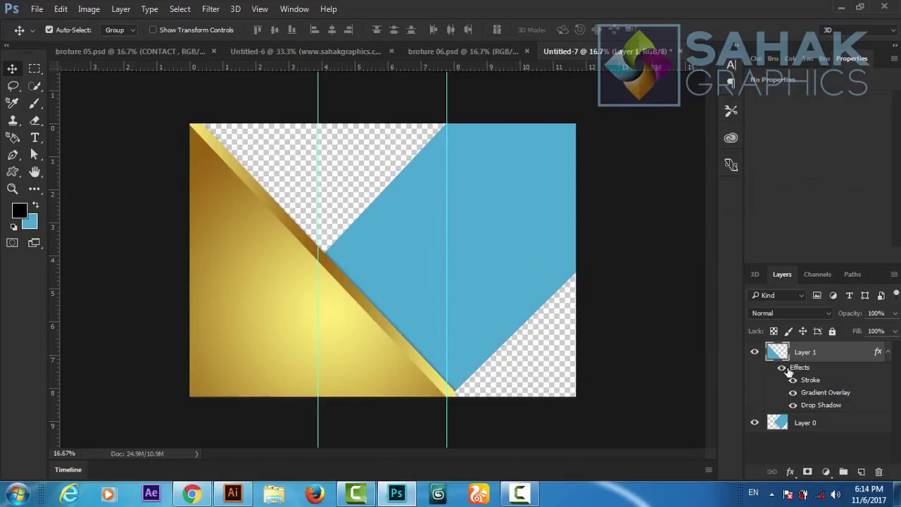
- Copy Layer 1's layer style and paste it onto Layer 0, turning the blue shape gold
right_click(813, 354)
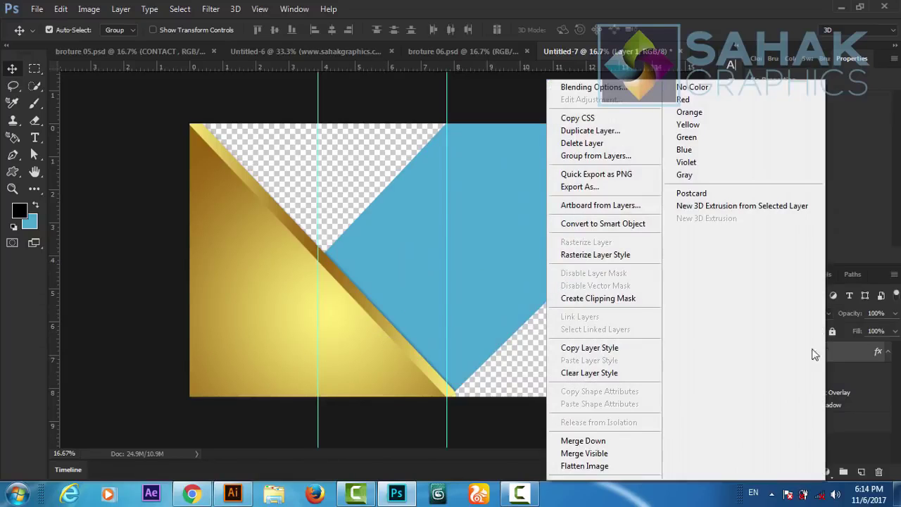
click(603, 347)
click(806, 422)
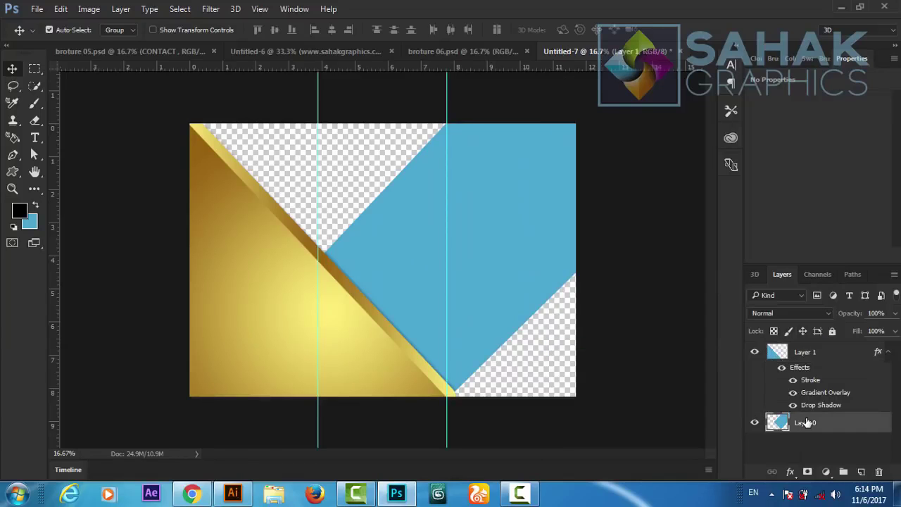
right_click(806, 422)
click(681, 297)
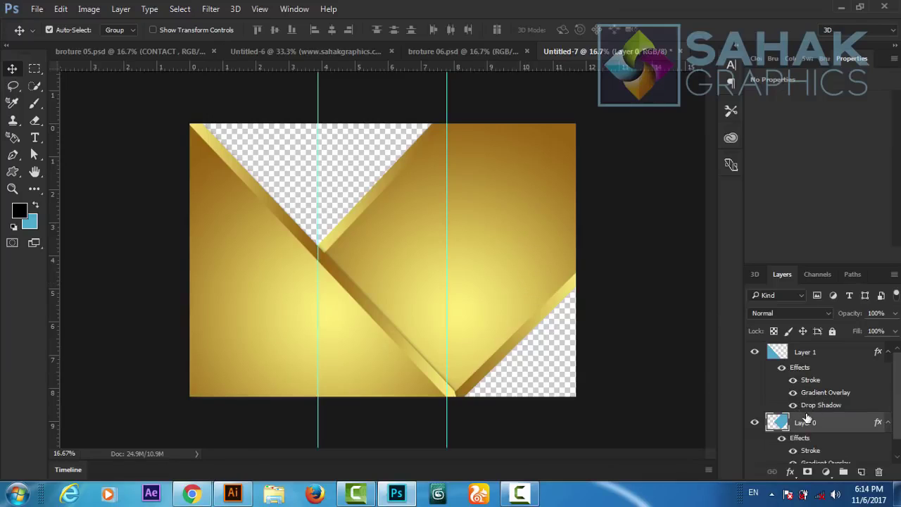
click(887, 352)
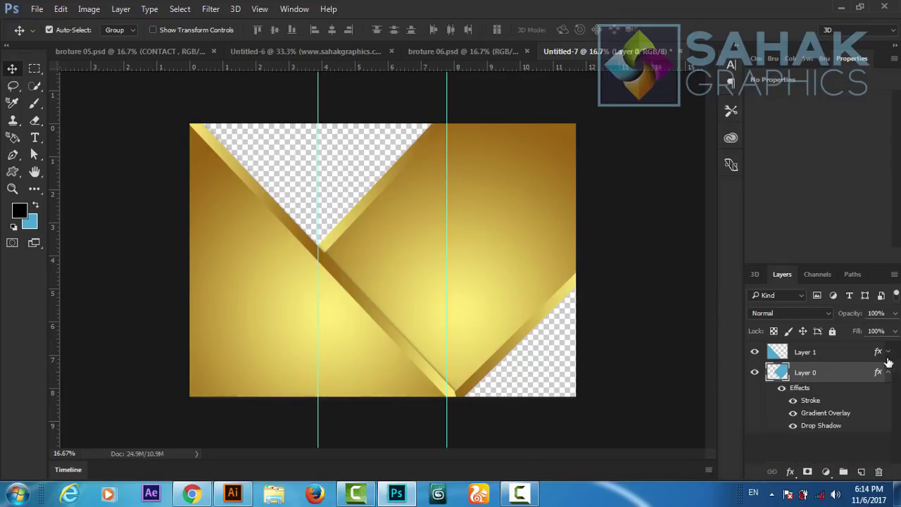
- Shift Layer 0's gradient overlay highlight to the left and set its angle to 0
double_click(816, 416)
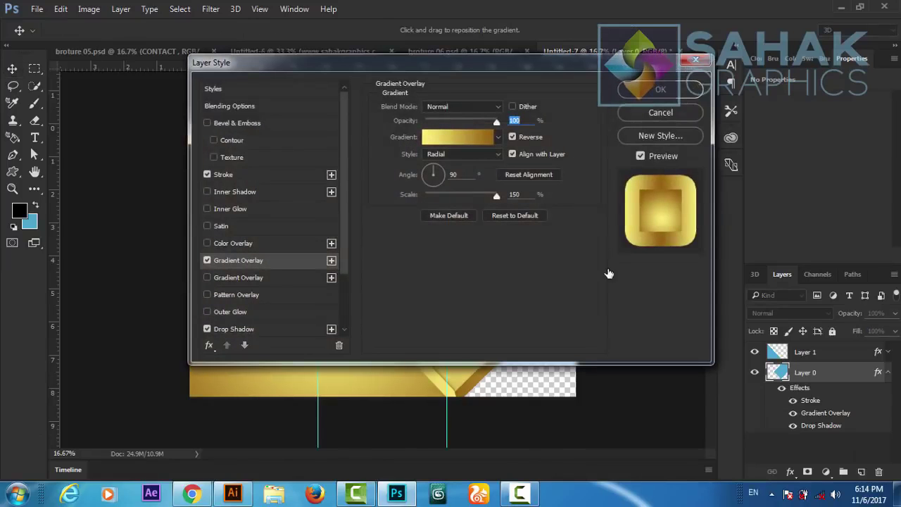
drag(411, 64, 725, 115)
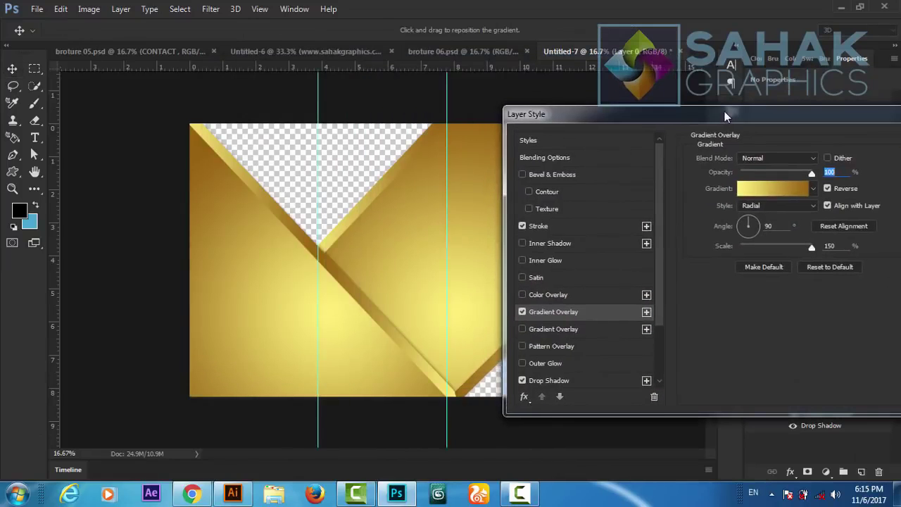
drag(413, 268, 338, 261)
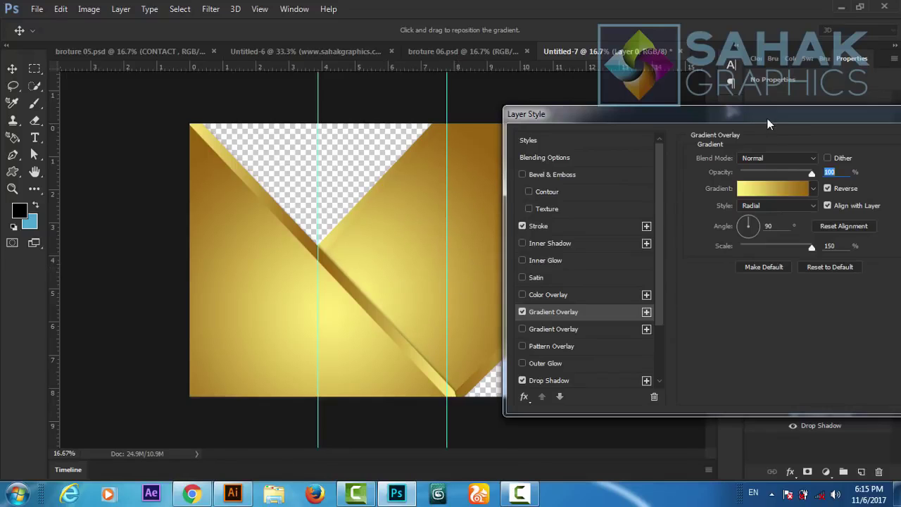
drag(767, 120, 782, 118)
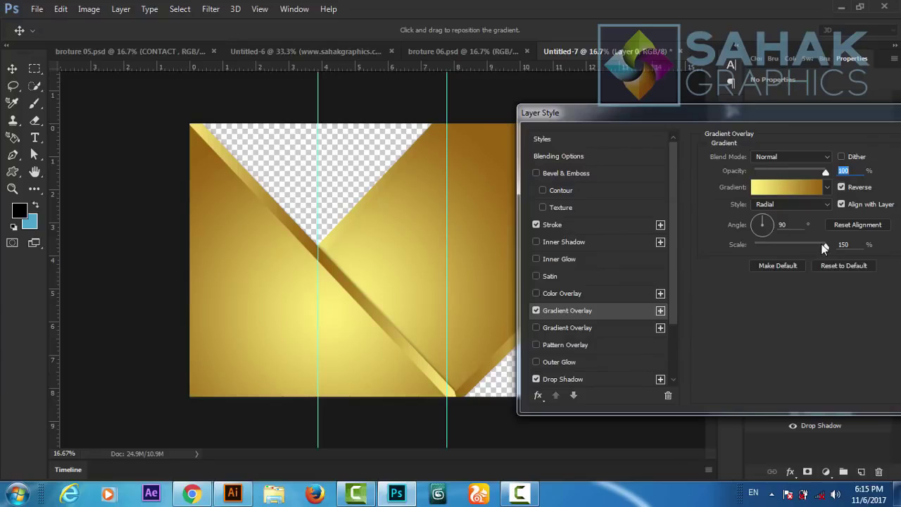
click(782, 225)
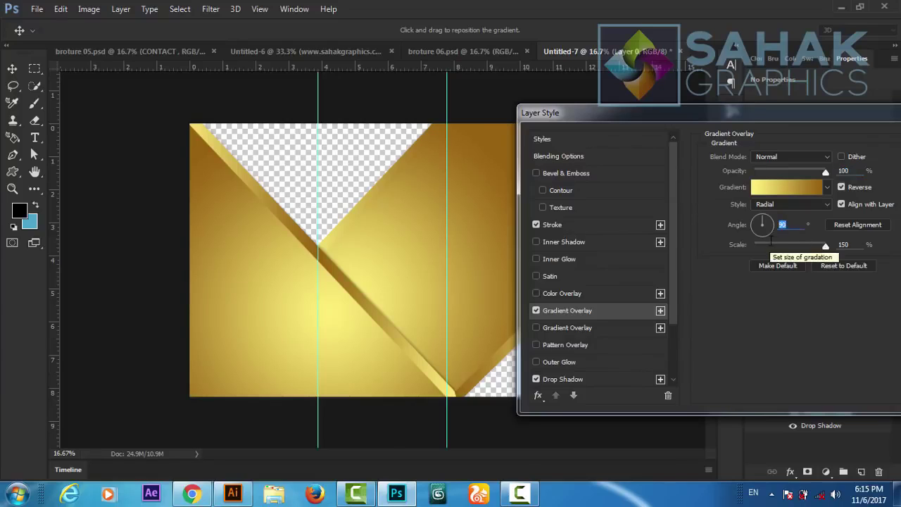
text(0)
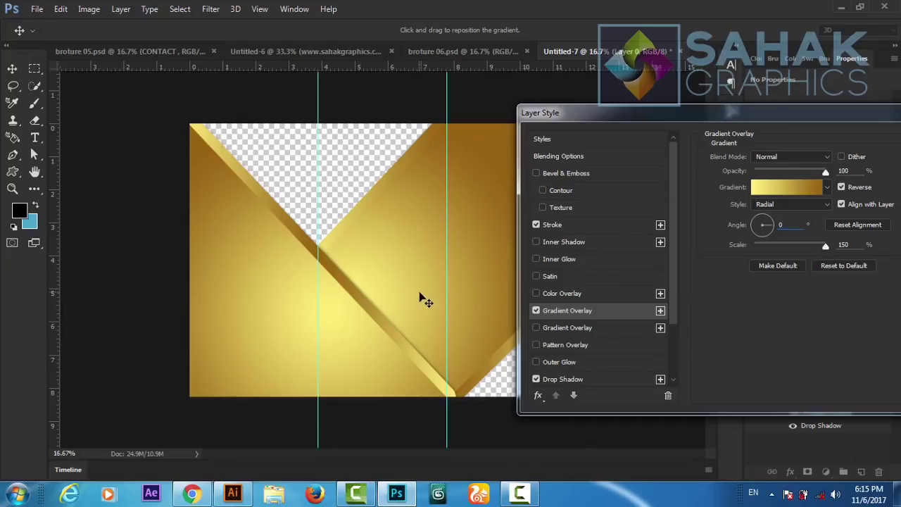
- Adjust Layer 0's stroke gradient scale and reverse its direction
click(554, 226)
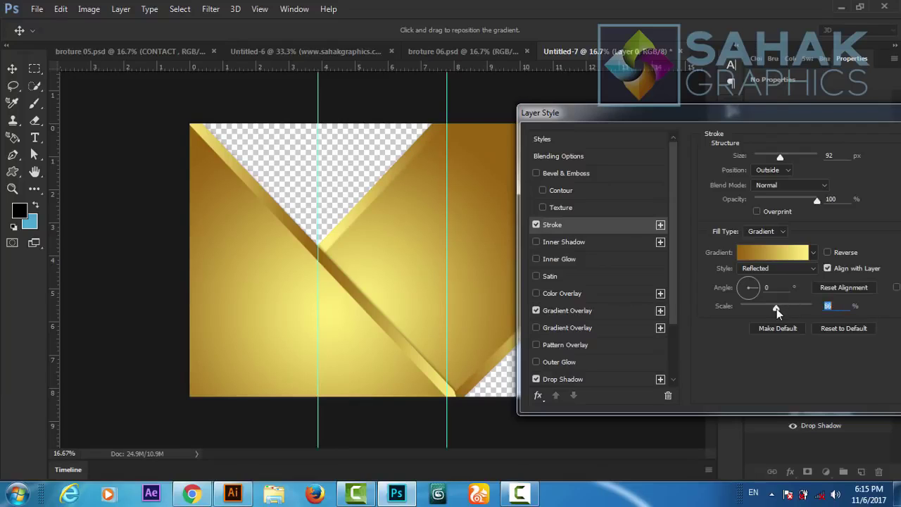
drag(774, 308, 767, 310)
click(828, 252)
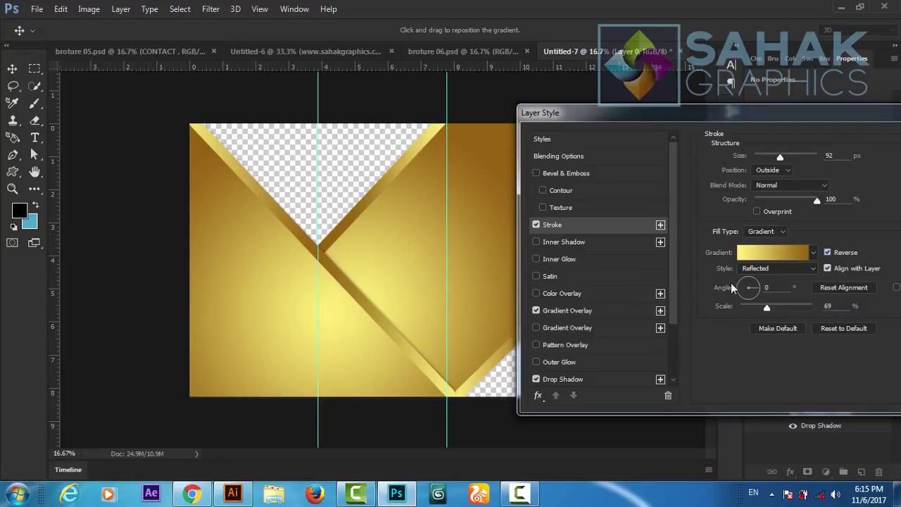
mouse_move(686, 114)
mouse_down()
mouse_move(777, 104)
mouse_move(755, 101)
mouse_up()
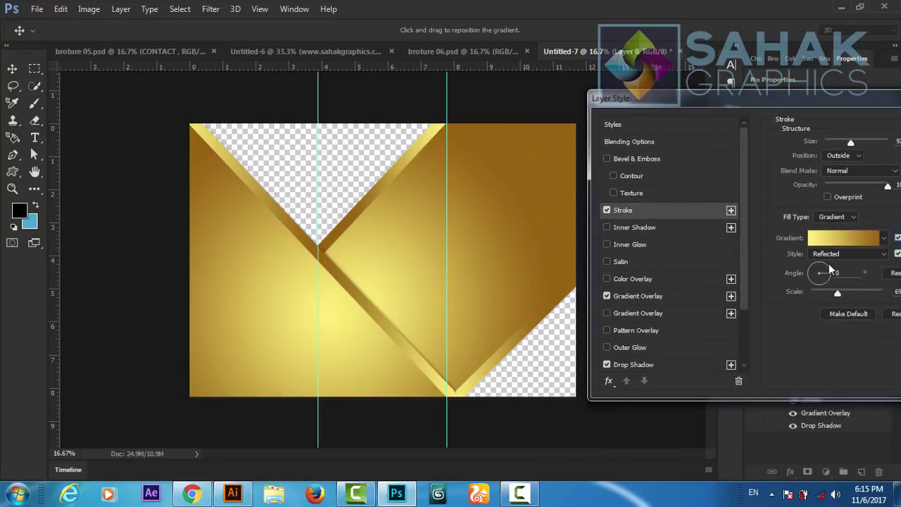
drag(837, 293, 848, 293)
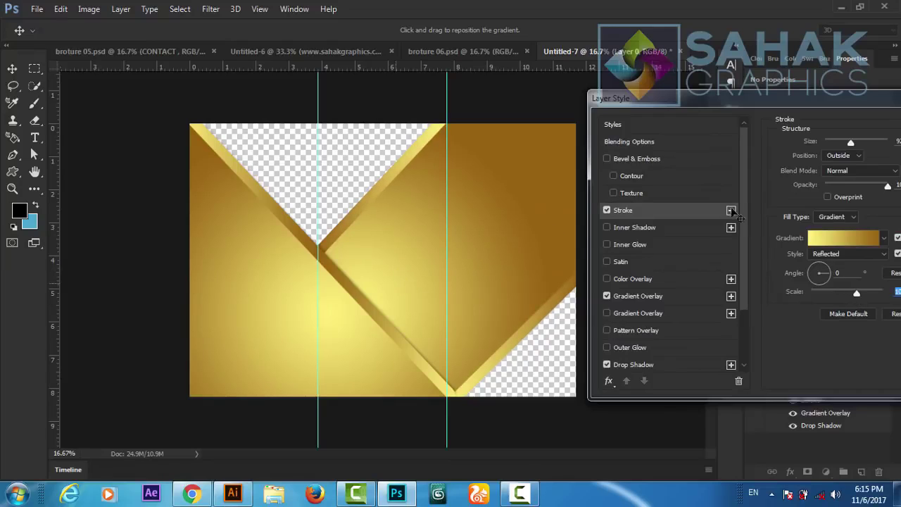
- Reposition the right shape's gradient highlight near the fold and apply Layer 0's style changes
click(634, 302)
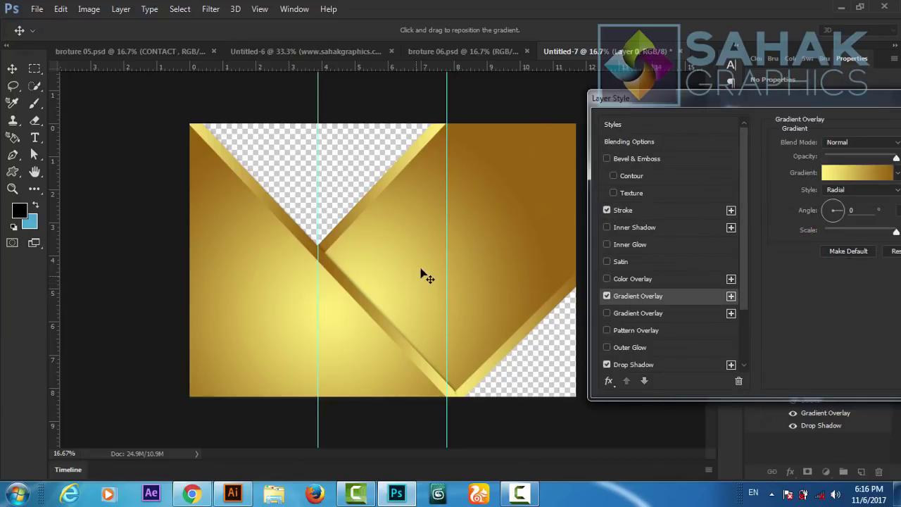
drag(423, 274, 392, 272)
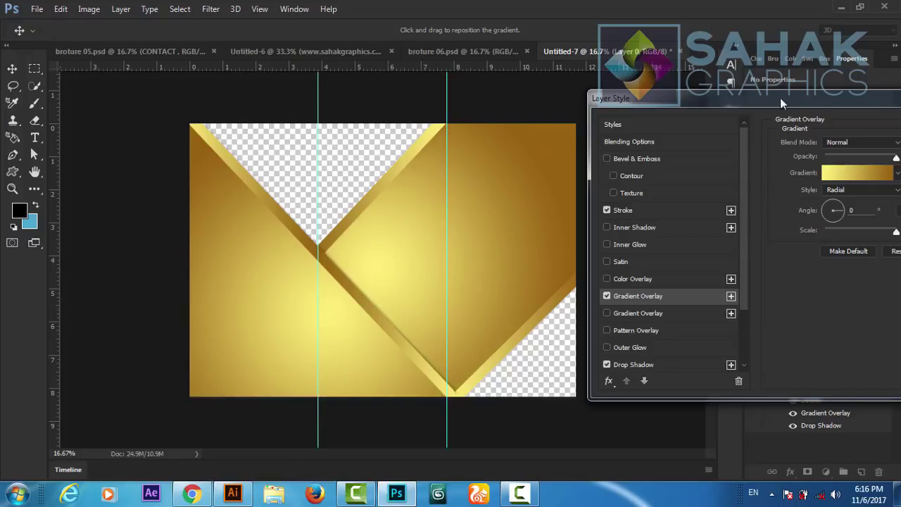
drag(798, 100, 681, 113)
drag(875, 122, 793, 126)
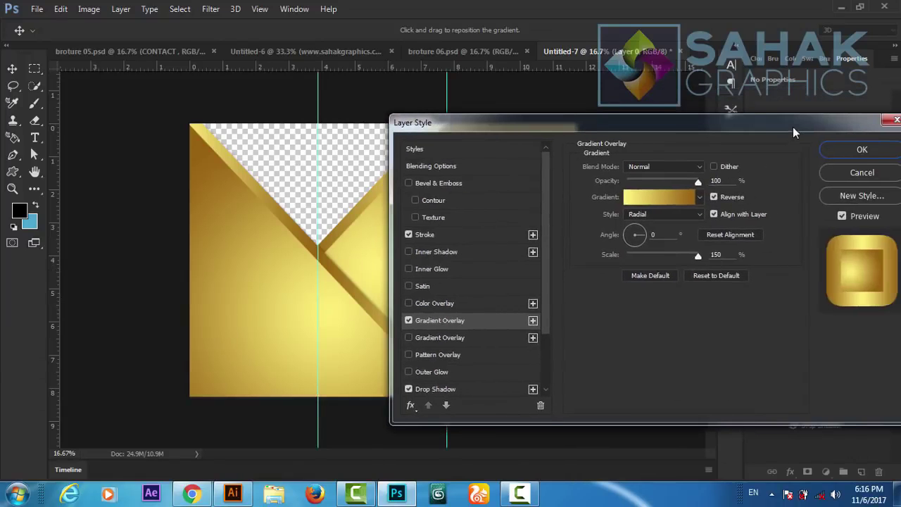
click(860, 148)
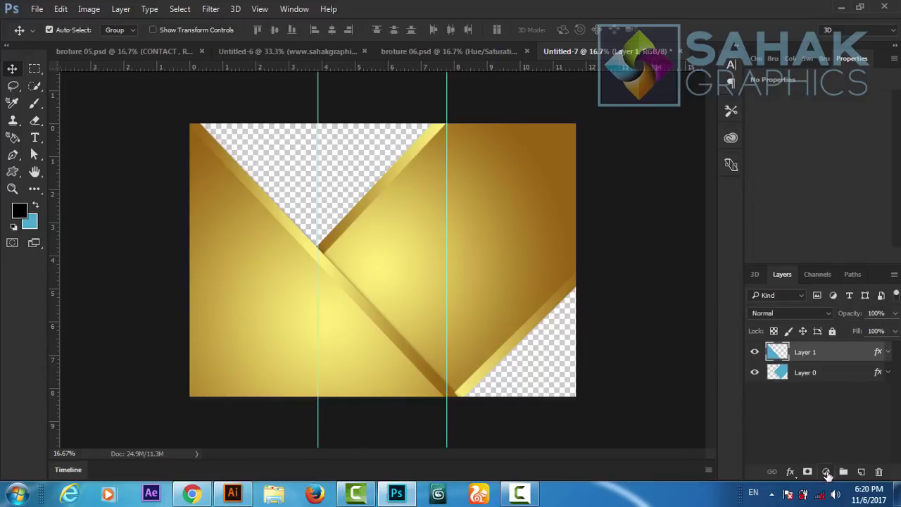
- Add a Hue/Saturation adjustment with Hue -2 and Saturation -32 to mute the gold
click(825, 472)
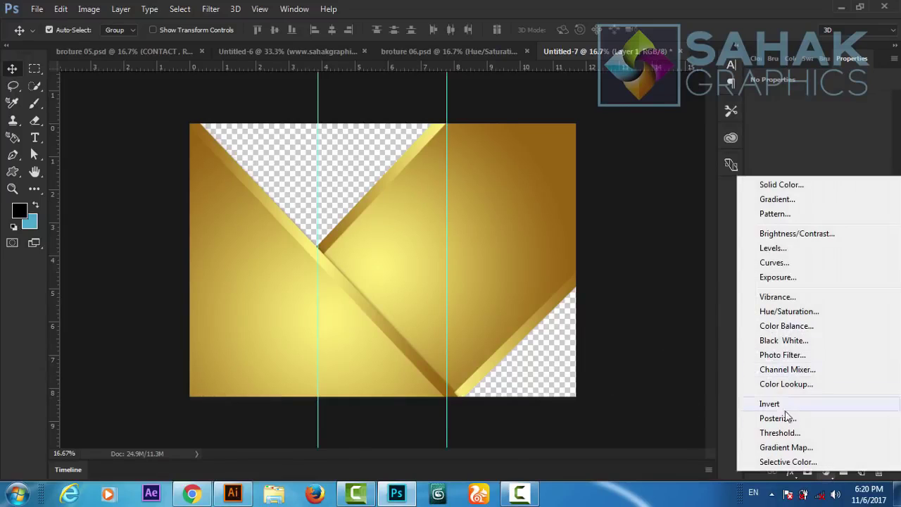
click(789, 311)
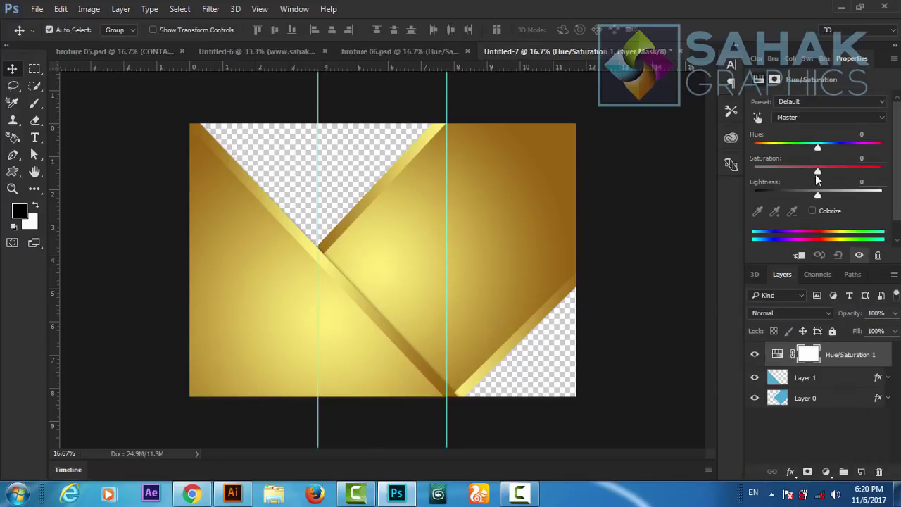
drag(817, 172, 793, 173)
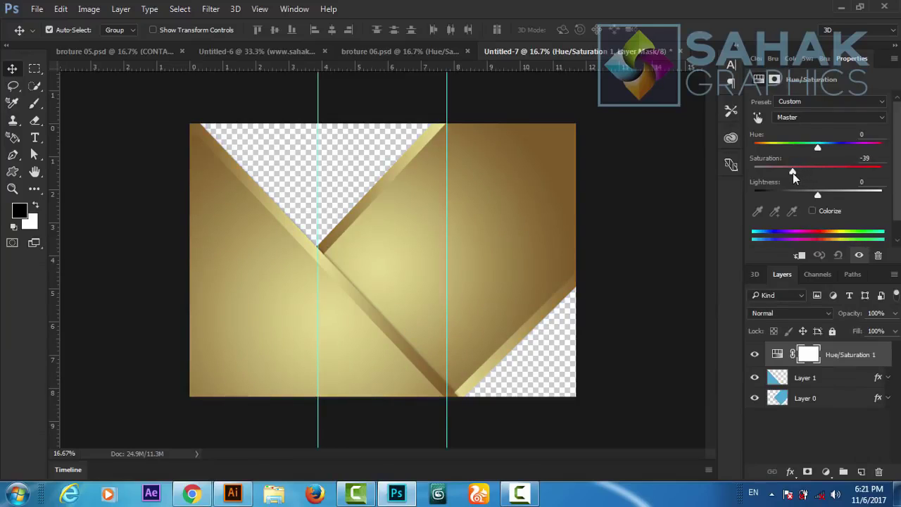
drag(793, 177, 796, 178)
drag(818, 147, 817, 147)
click(806, 422)
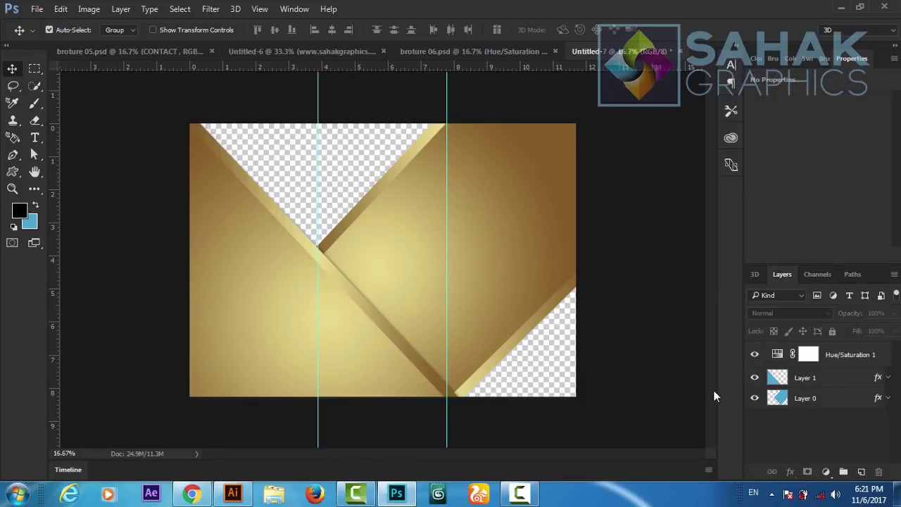
click(796, 380)
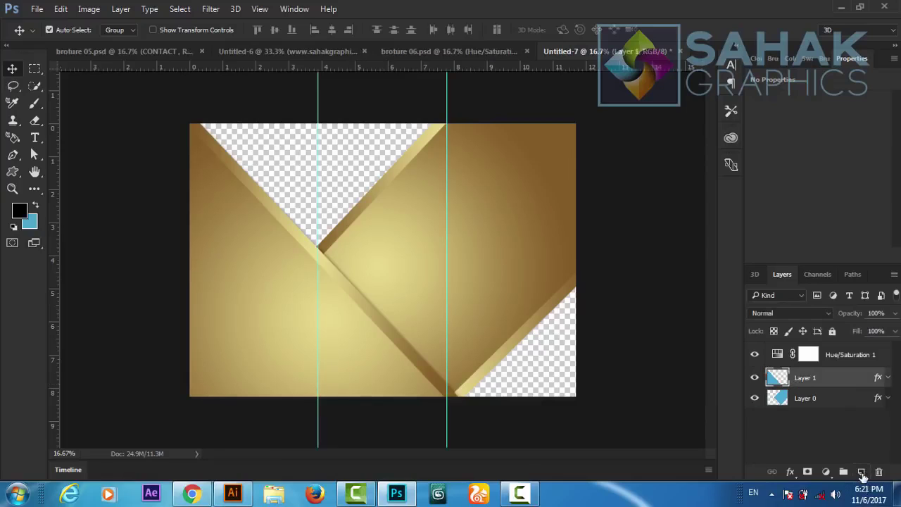
- Create Layer 2 and paint a large soft black brush spot over the central fold
click(861, 472)
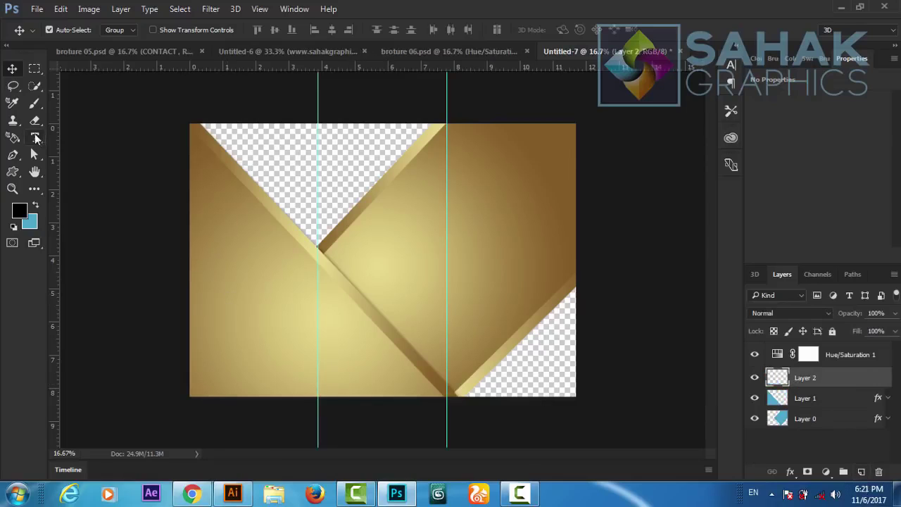
click(35, 104)
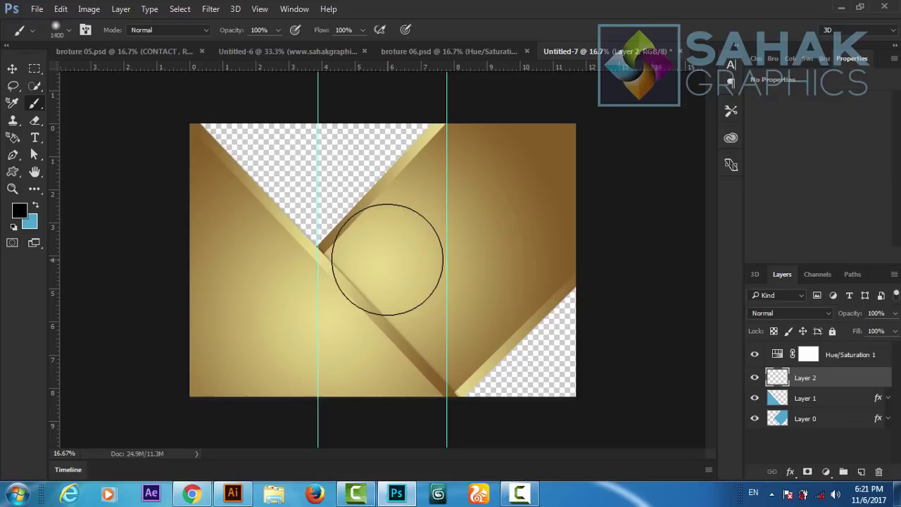
key(bracketright)
key(bracketright)
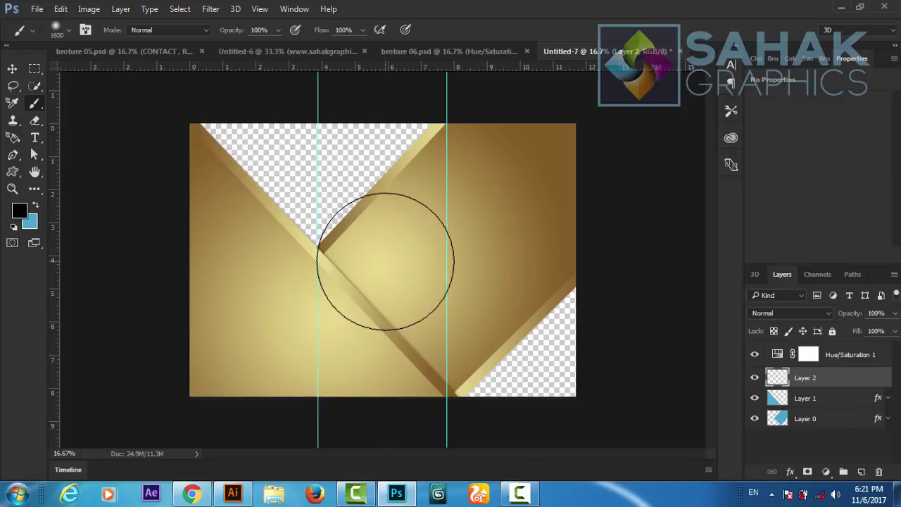
click(385, 260)
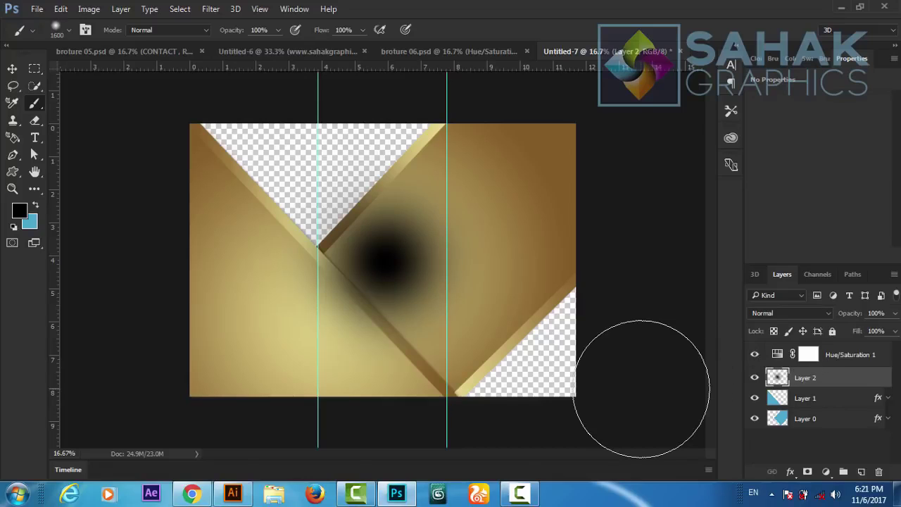
key(ctrl+t)
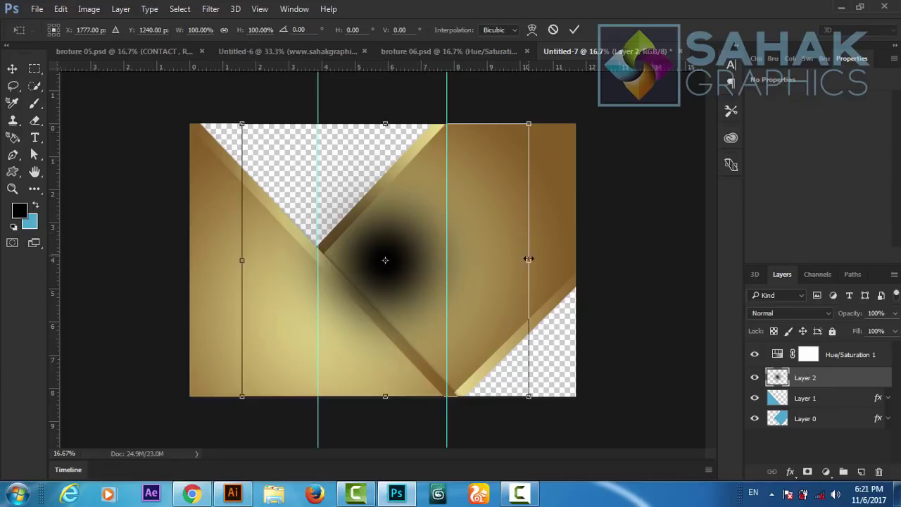
- Stretch the shadow spot wider and perspective-pinch it into a tapered fold line
drag(529, 260, 611, 261)
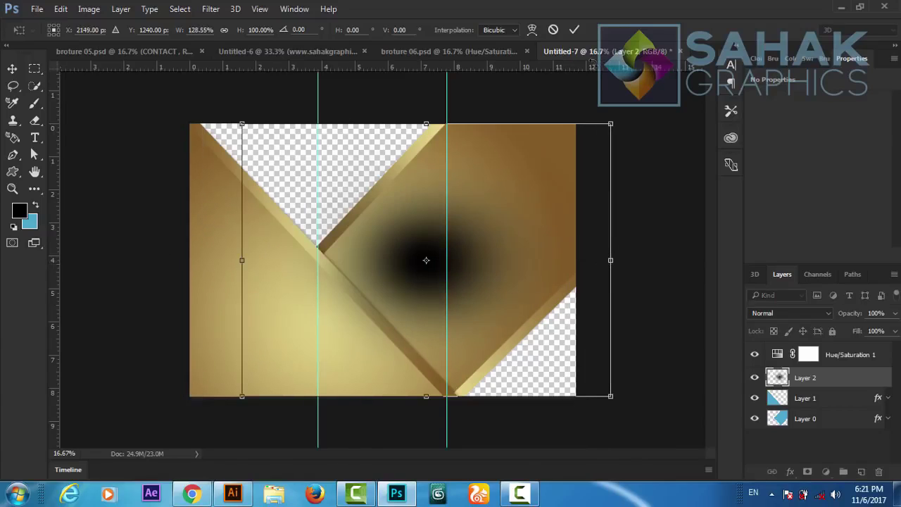
right_click(490, 220)
click(545, 310)
mouse_move(609, 134)
mouse_down()
mouse_move(639, 363)
mouse_move(660, 387)
mouse_up()
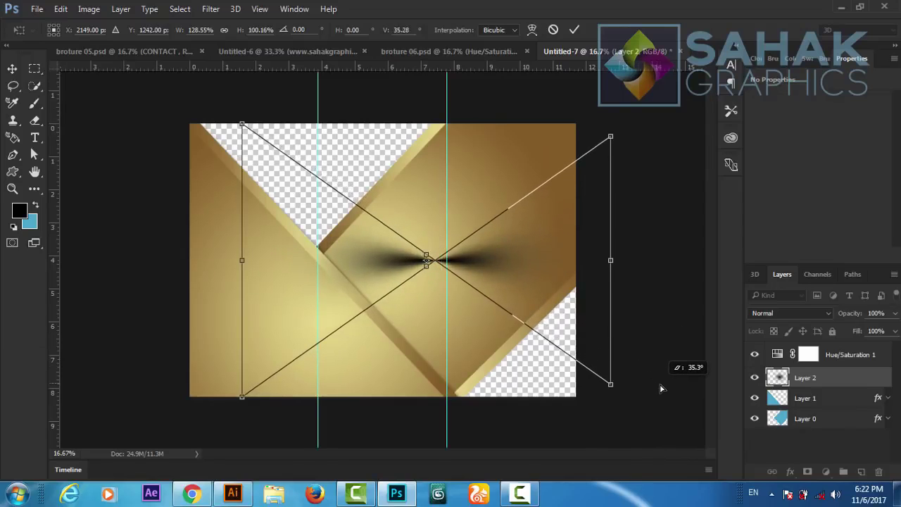
drag(660, 388, 672, 397)
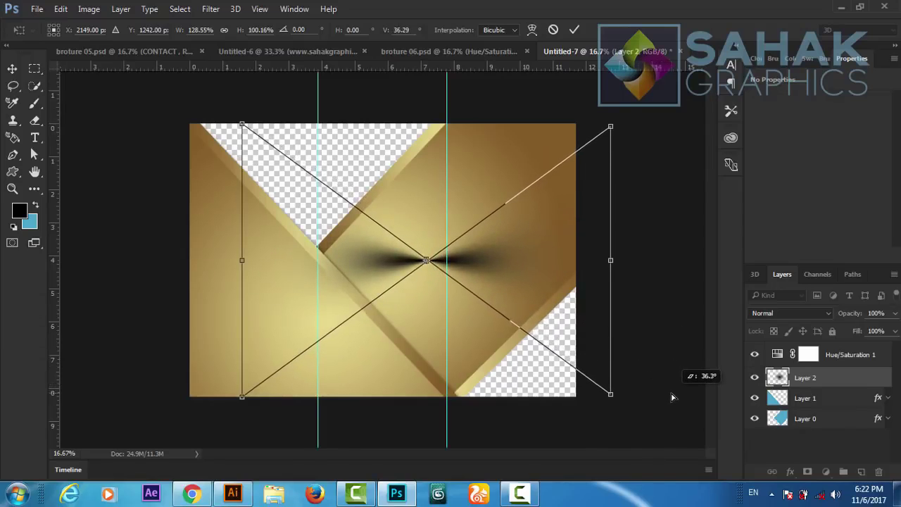
click(575, 30)
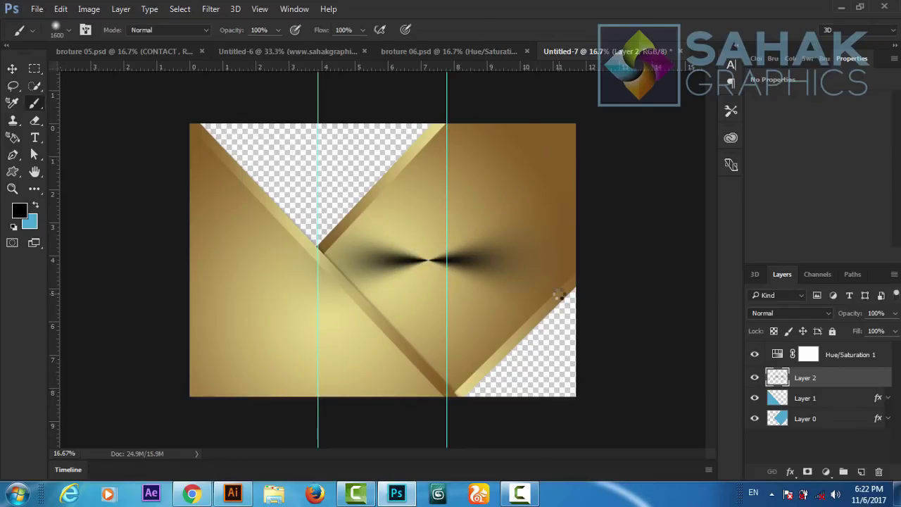
- Squash the shadow streak to about 70% height and widen it evenly on both sides
key(ctrl+t)
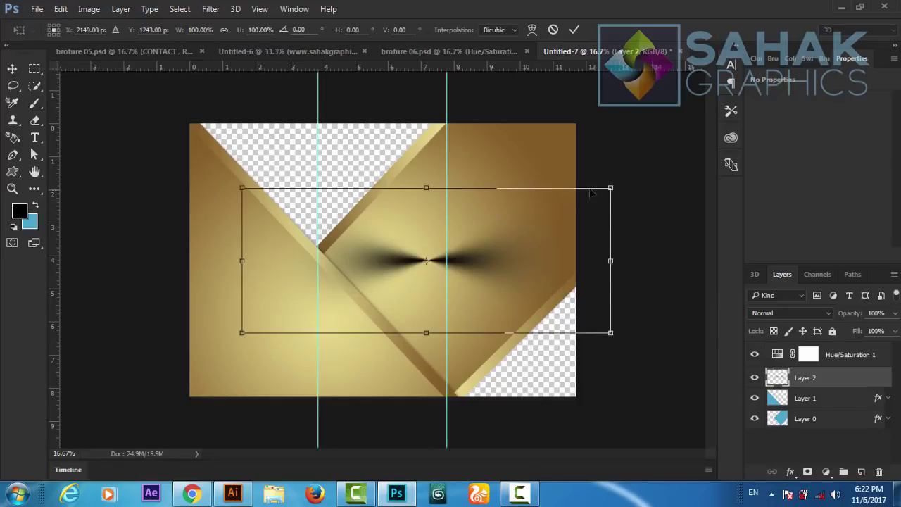
drag(426, 188, 440, 261)
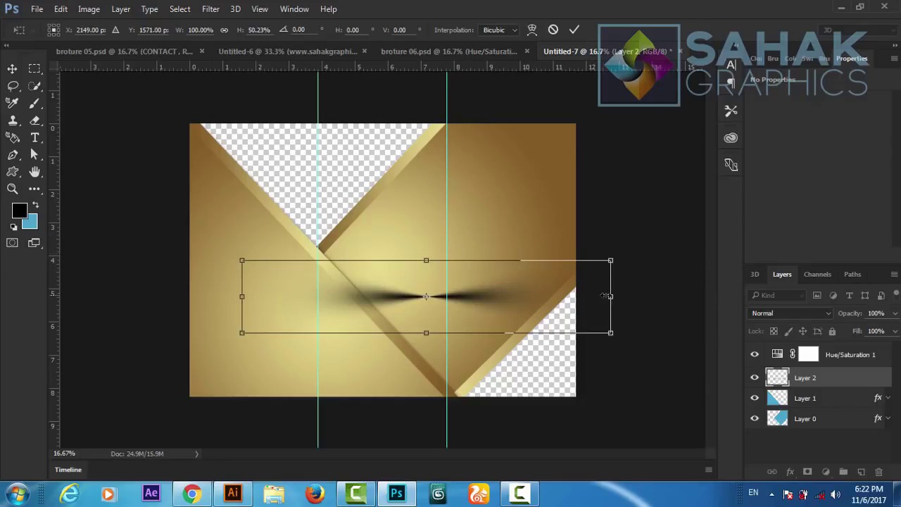
drag(609, 296, 648, 296)
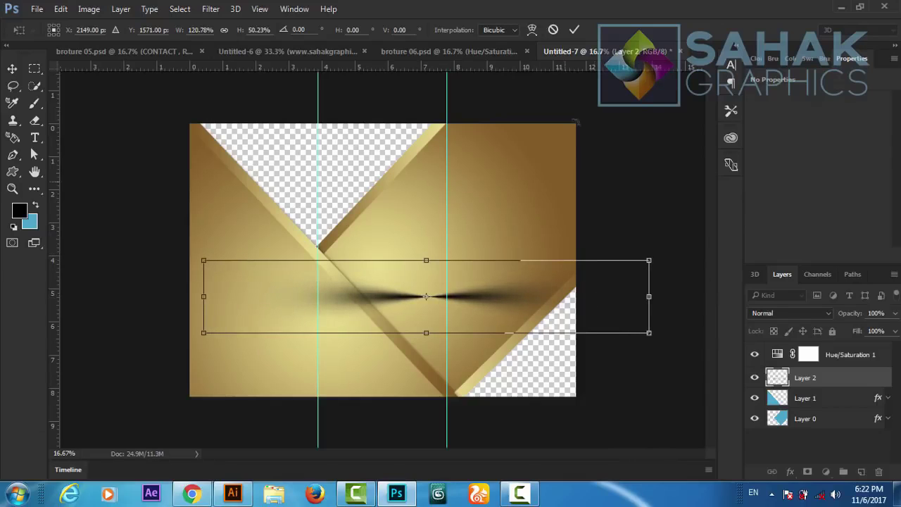
key(b)
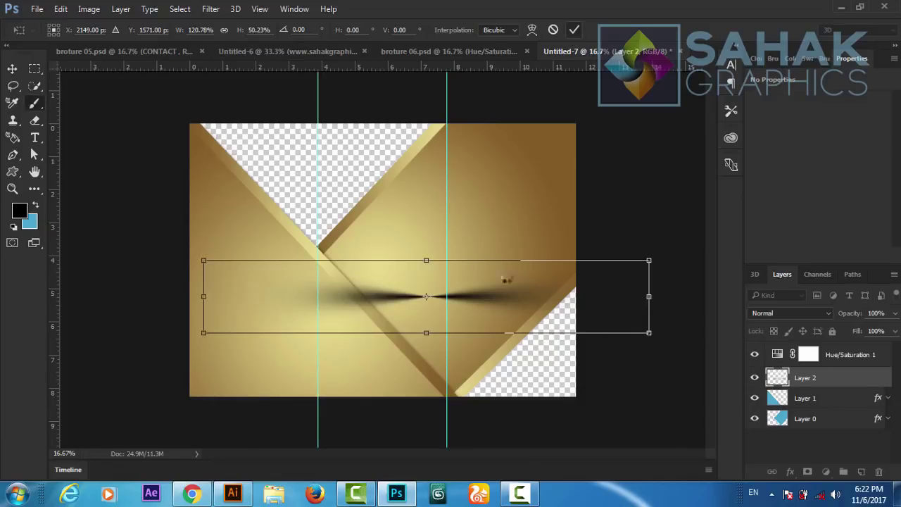
key(Return)
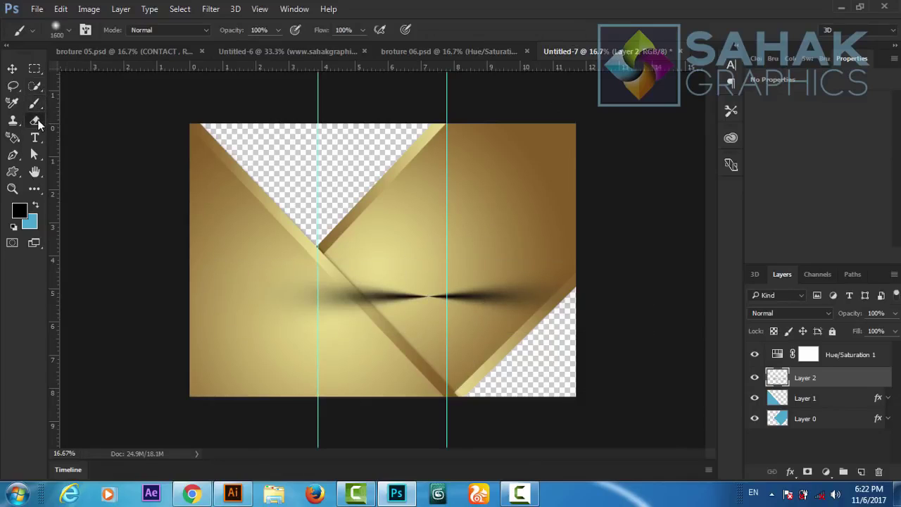
- Erase the left half of Layer 2's dark shadow streak with the Eraser
click(37, 120)
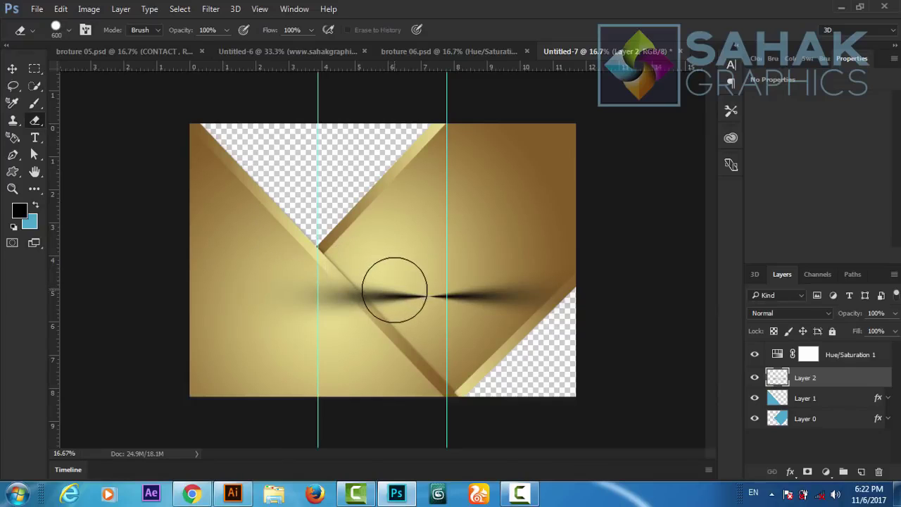
mouse_move(398, 288)
mouse_down()
mouse_move(343, 316)
mouse_move(310, 299)
mouse_up()
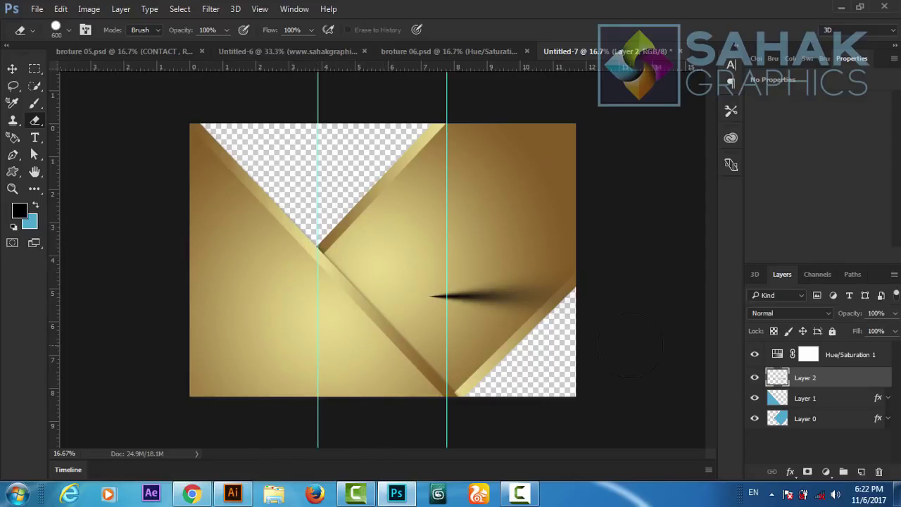
key(v)
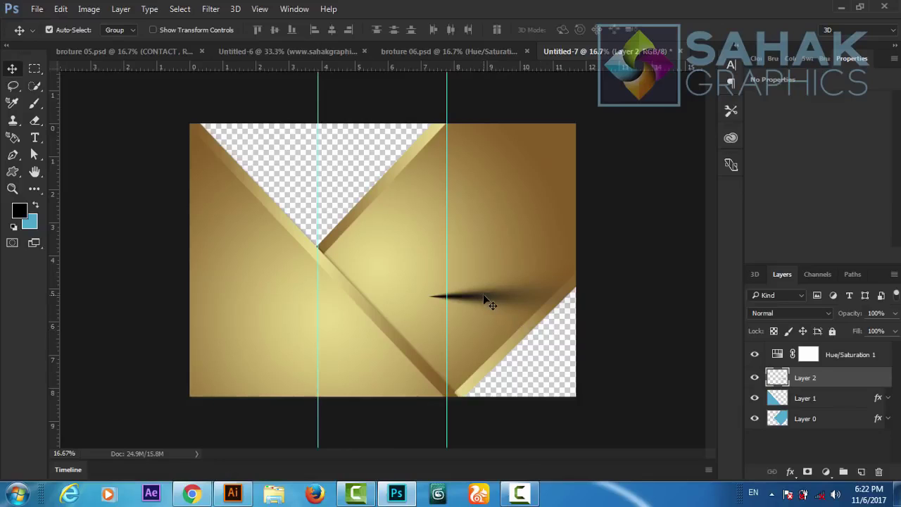
- Move the shadow stroke lower right and rotate it about -40° onto the diagonal gold edge
drag(491, 304, 535, 383)
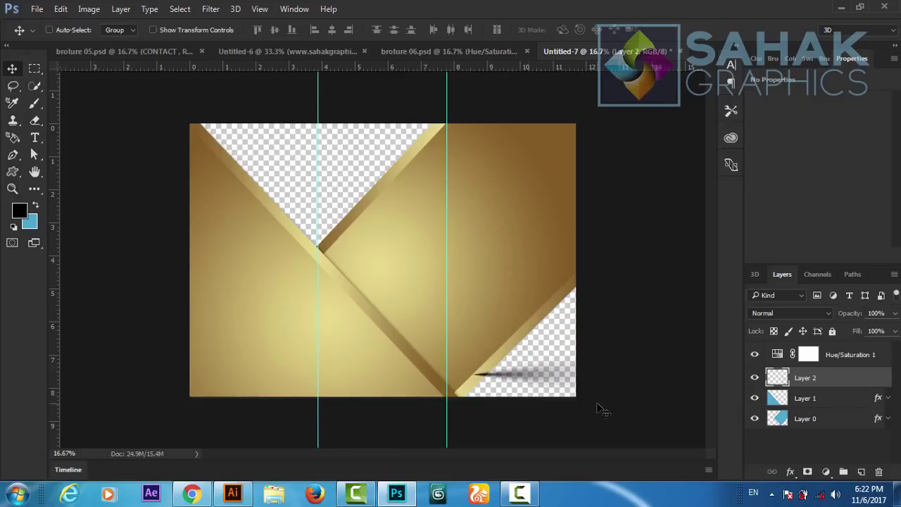
key(ctrl+t)
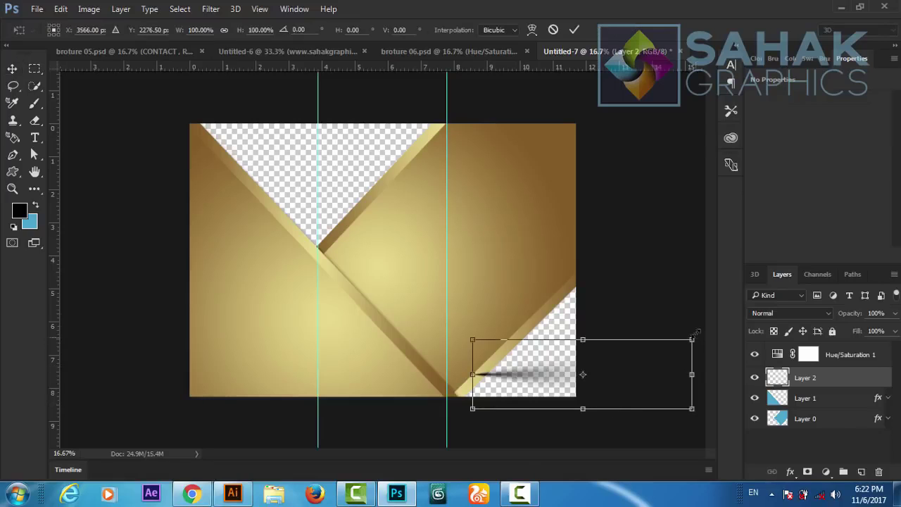
mouse_move(702, 332)
mouse_down()
mouse_move(639, 258)
mouse_move(651, 269)
mouse_up()
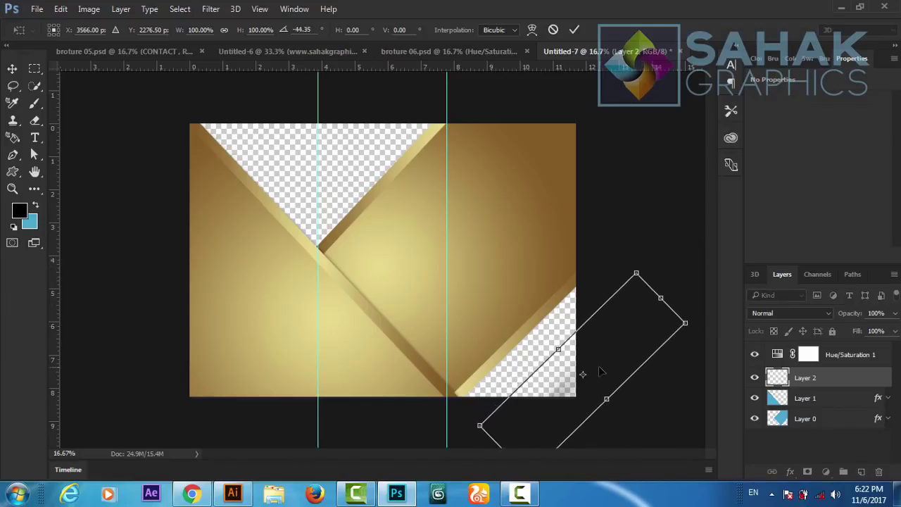
mouse_move(600, 369)
mouse_down()
mouse_move(547, 339)
mouse_move(549, 307)
mouse_move(552, 318)
mouse_up()
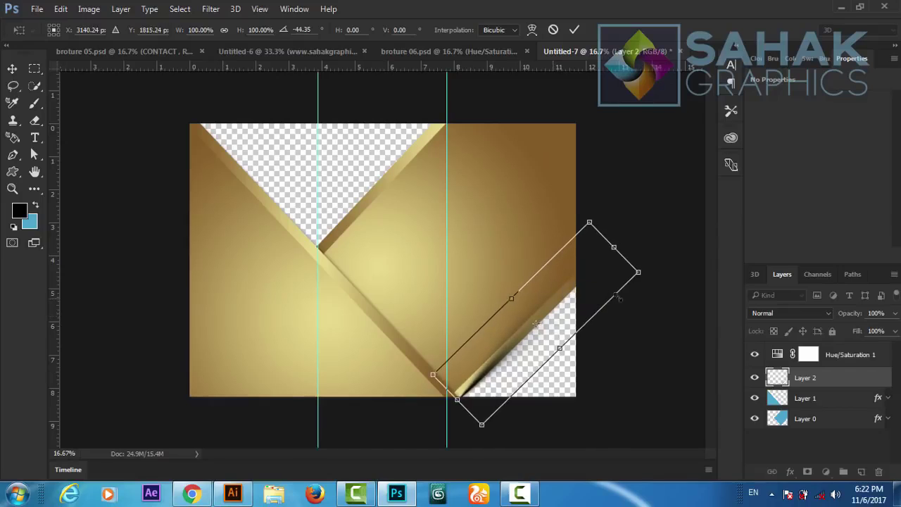
drag(652, 280, 656, 284)
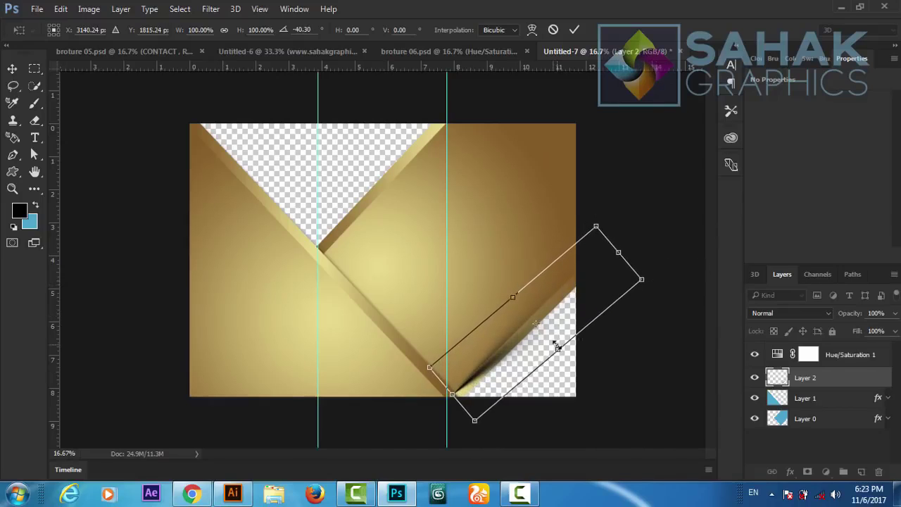
click(575, 31)
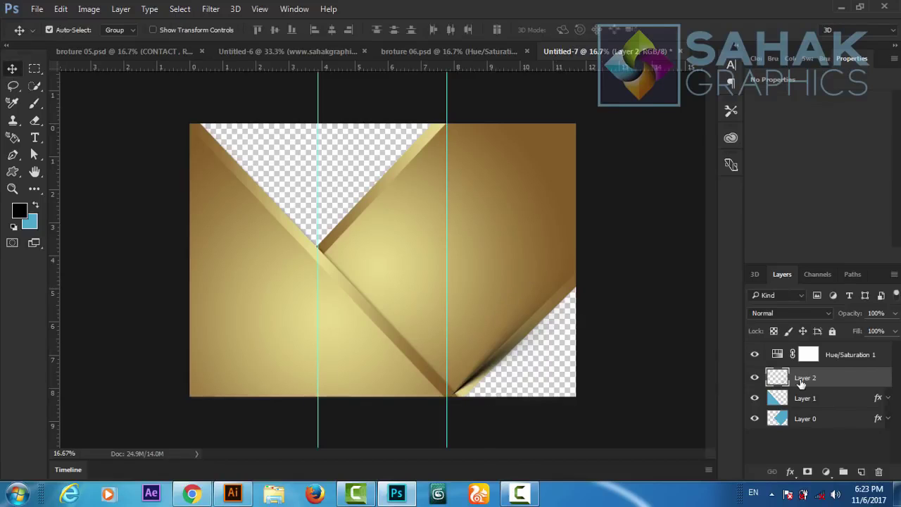
- Move Layer 2 below Layer 0, scale it to about 115%, and nudge it under the edge
drag(801, 382, 806, 430)
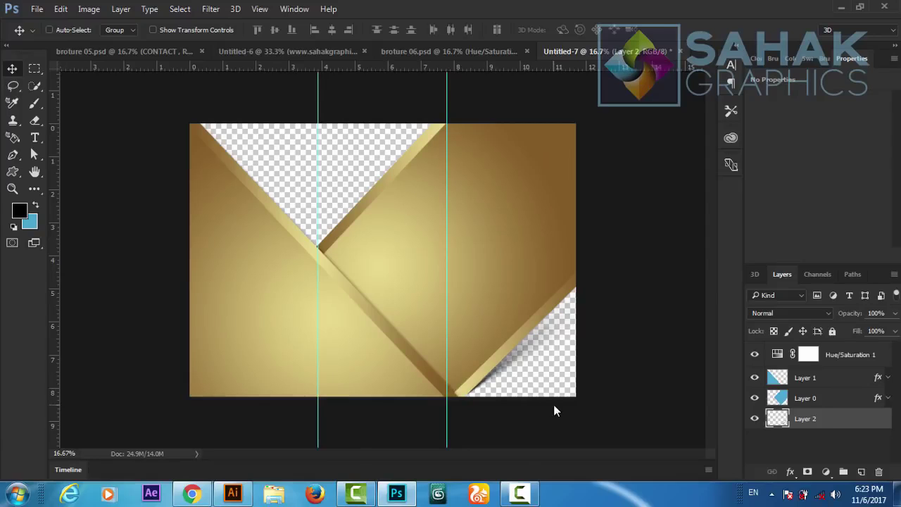
key(ctrl+t)
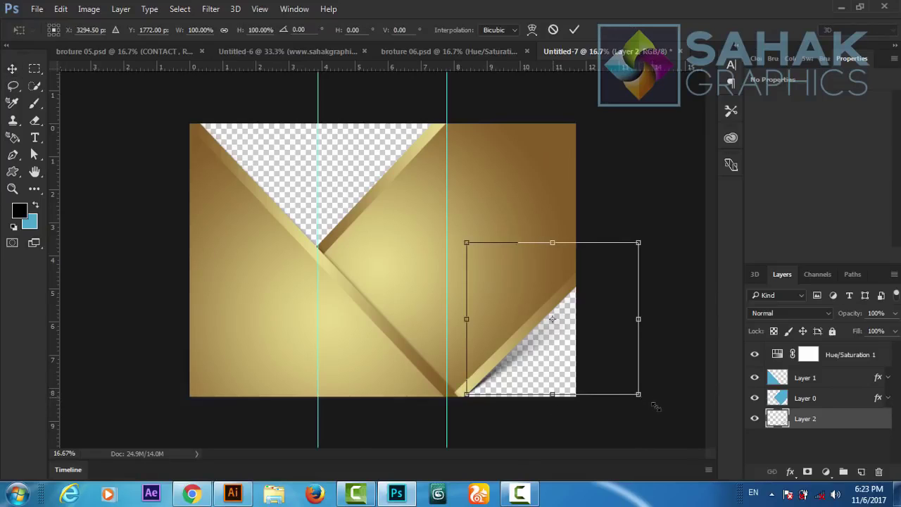
drag(655, 407, 662, 412)
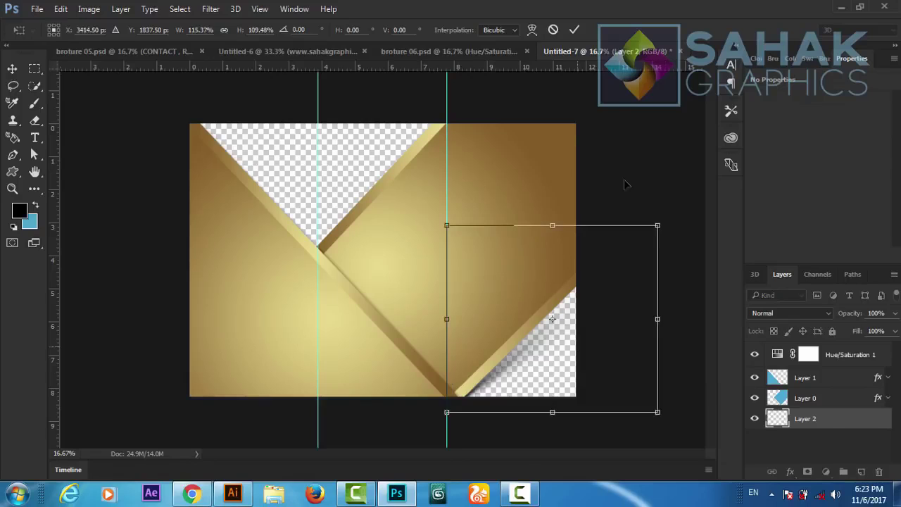
click(573, 31)
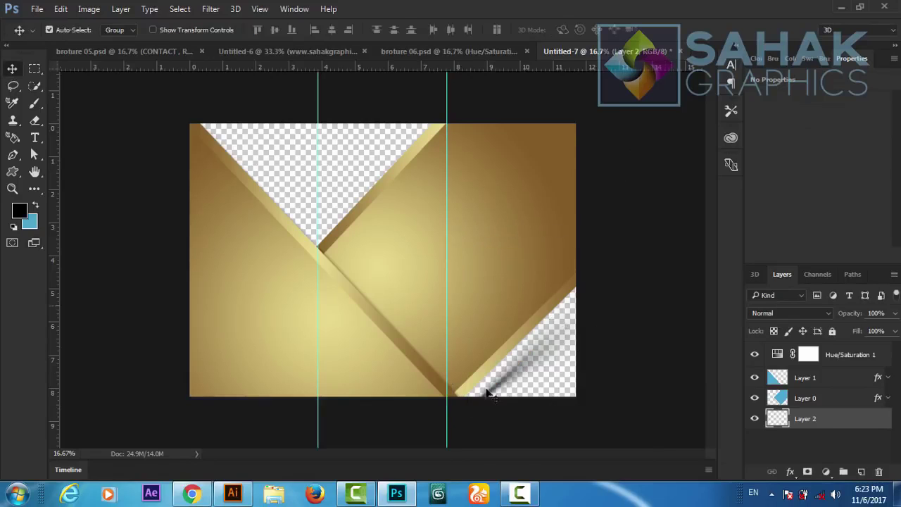
drag(495, 388, 491, 381)
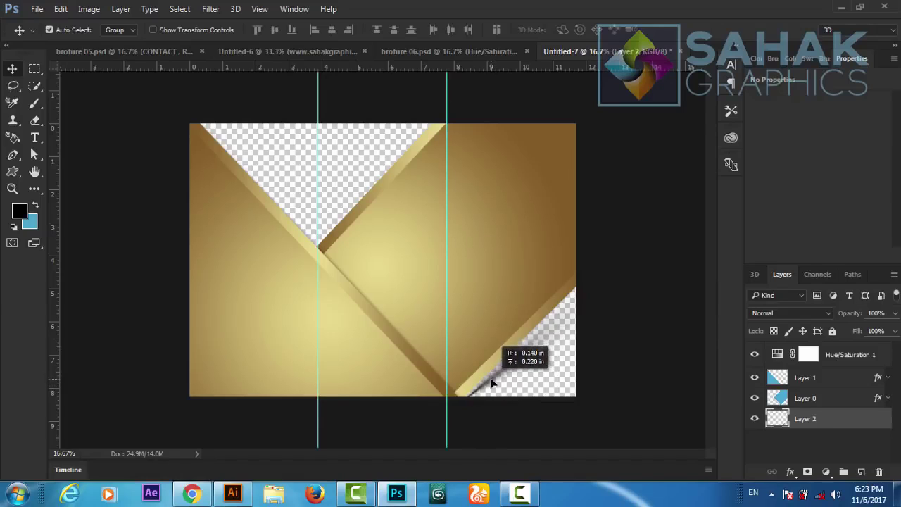
drag(491, 380, 490, 382)
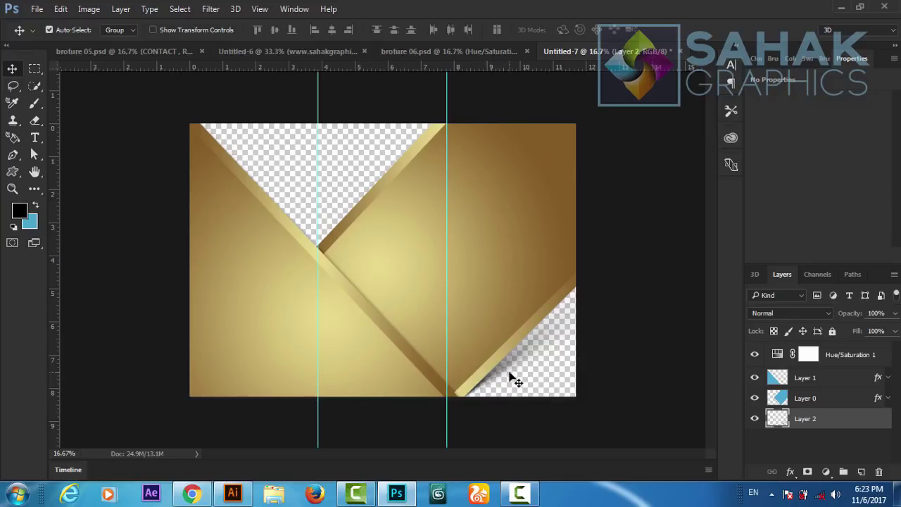
- Duplicate the shadow layer as Layer 2 copy
right_click(801, 422)
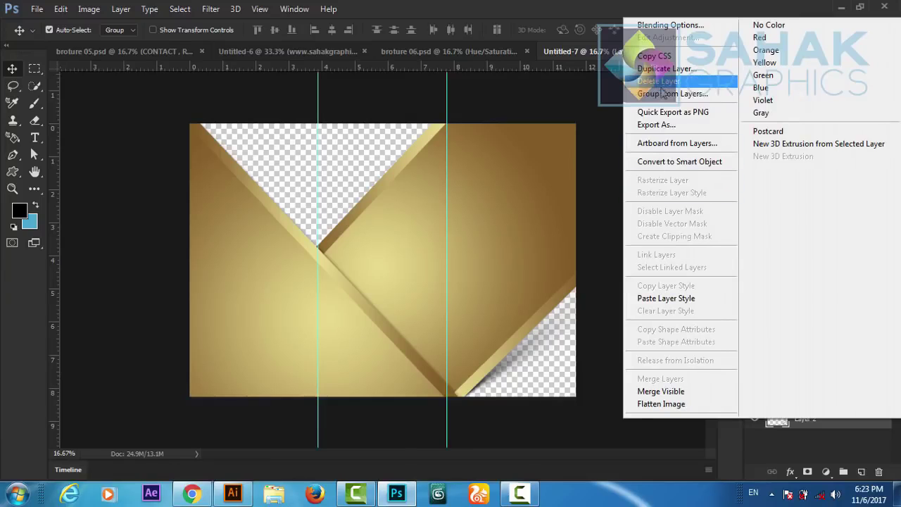
click(654, 69)
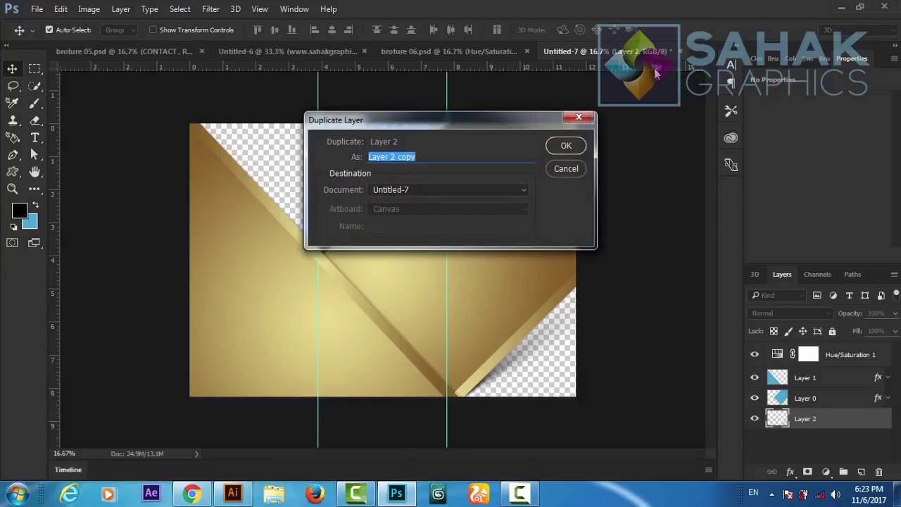
click(559, 145)
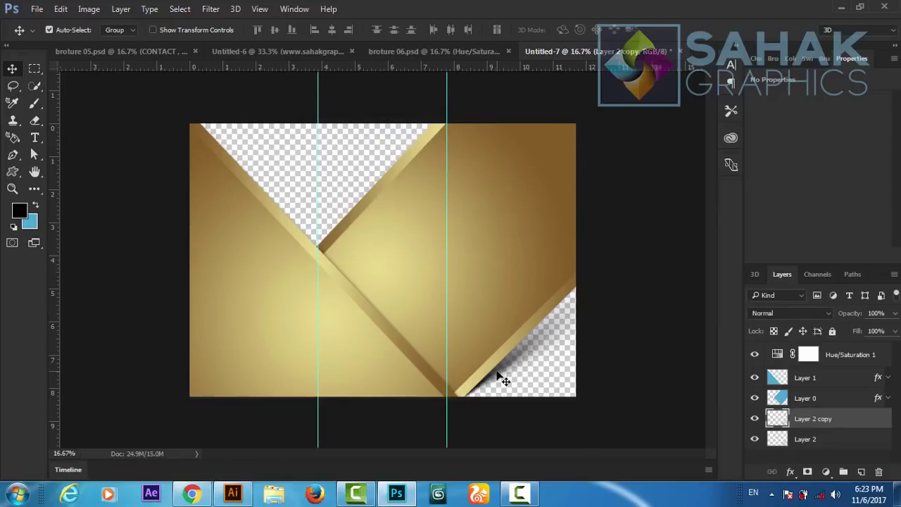
- Merge both shadow layers into one, then drag a copy up to the upper diagonal edge
shift+click(811, 440)
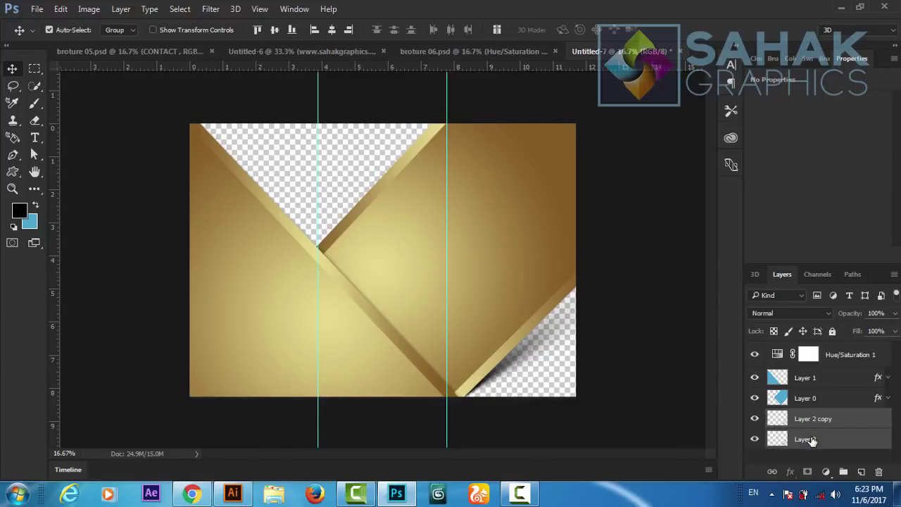
click(811, 440)
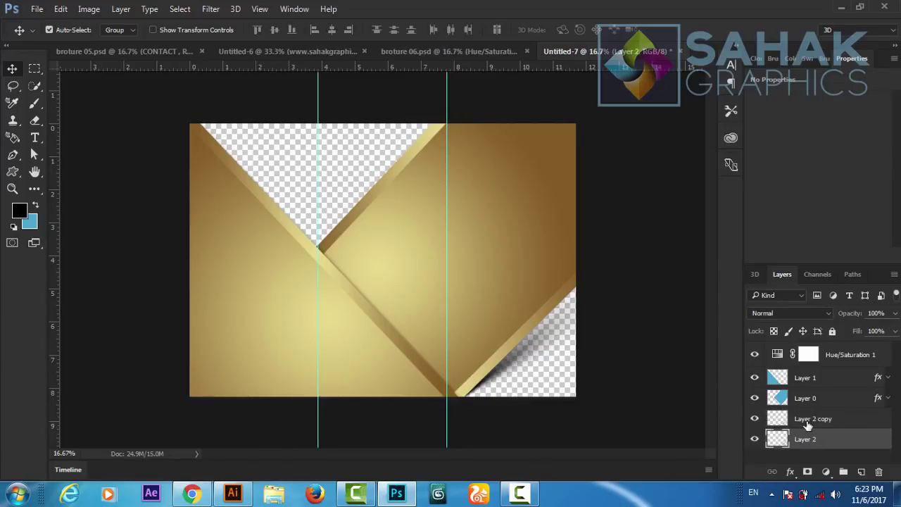
shift+click(808, 420)
right_click(807, 424)
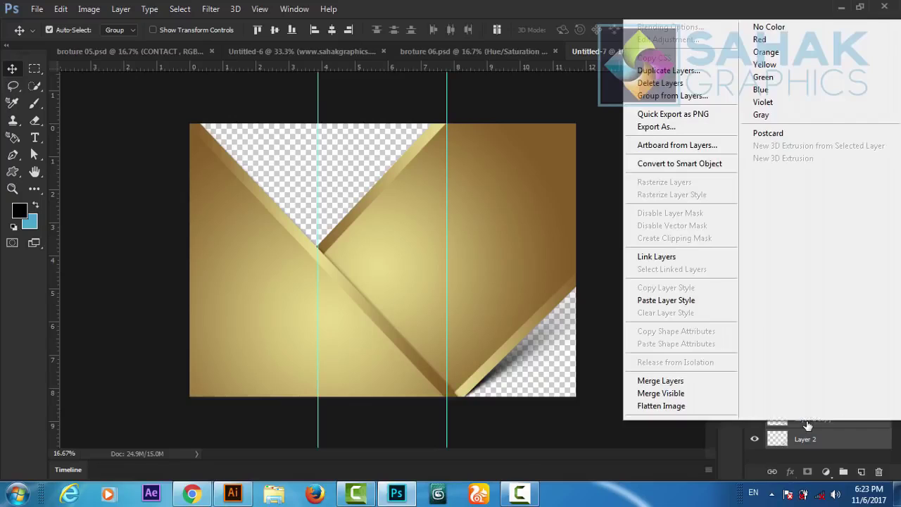
click(683, 381)
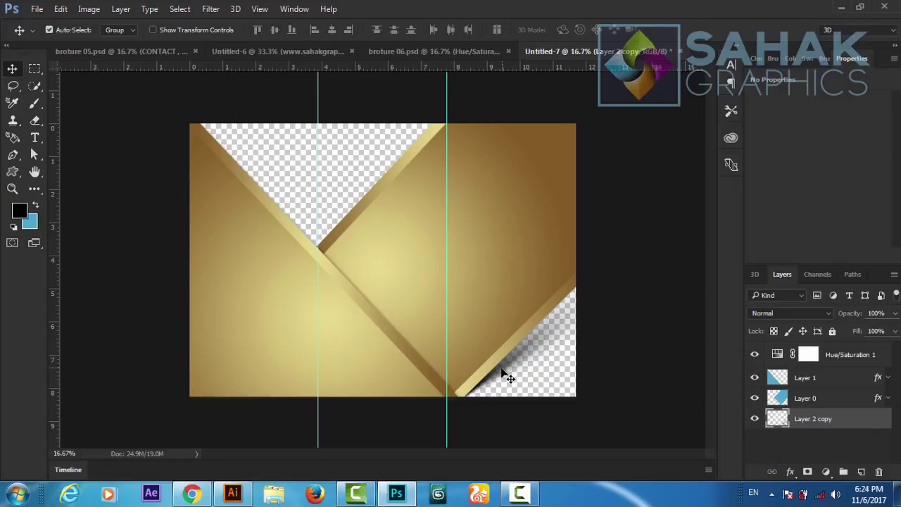
drag(506, 375, 358, 226)
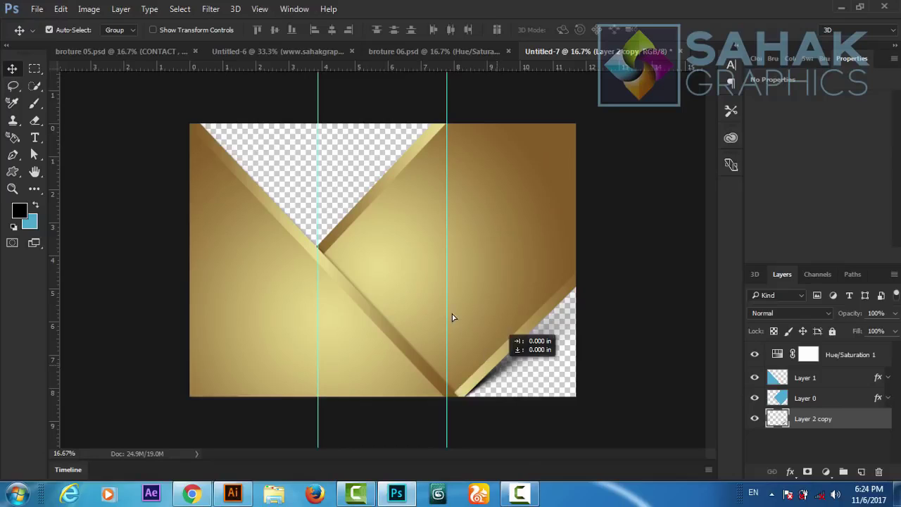
drag(348, 216, 359, 203)
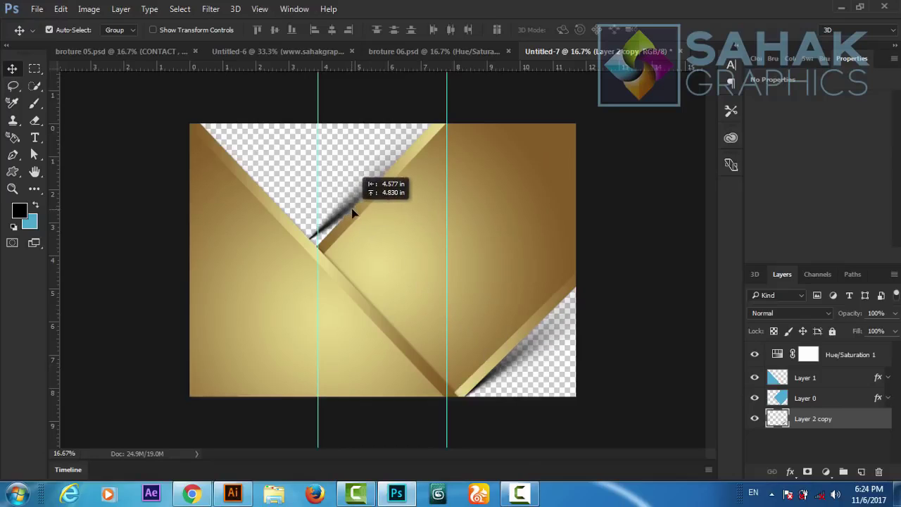
- Free-transform Layer 2 copy 2, tilting the shadow and shifting it up-left into the fold crossing
key(ctrl)
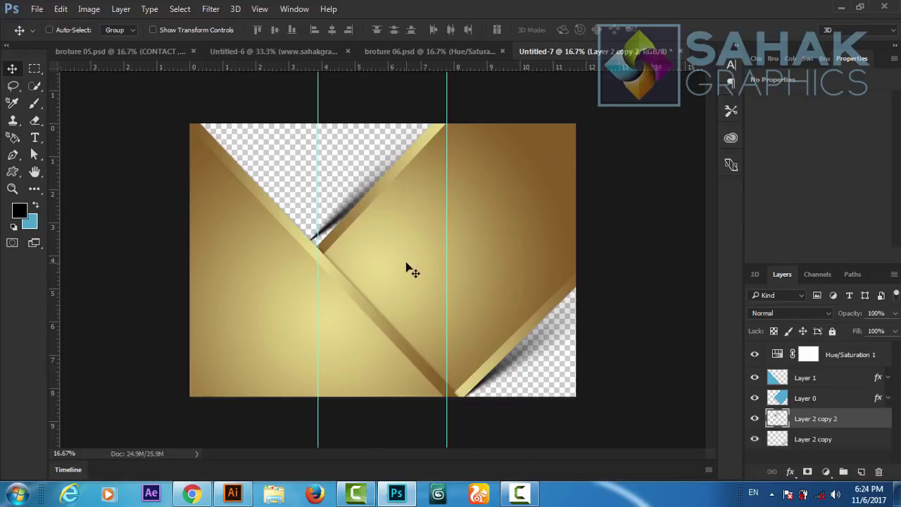
key(ctrl+t)
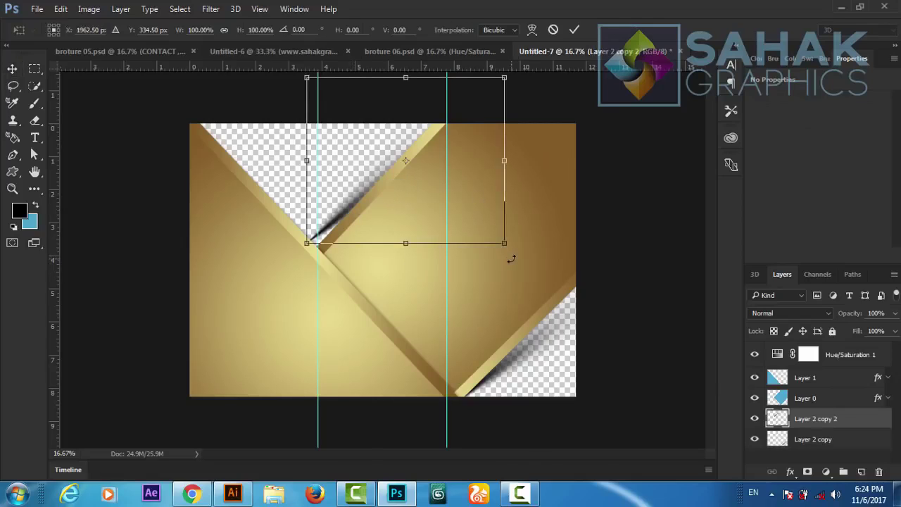
drag(512, 256, 515, 243)
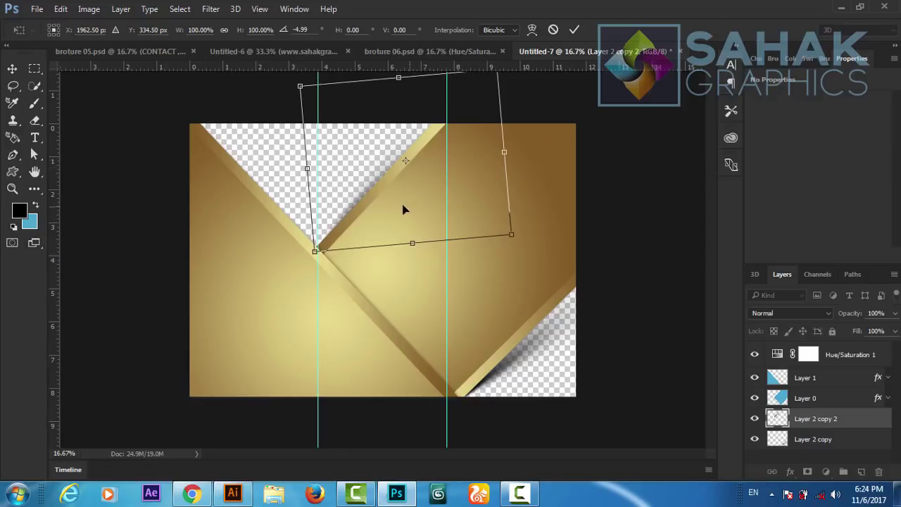
mouse_move(403, 208)
mouse_down()
mouse_move(397, 205)
mouse_move(409, 197)
mouse_up()
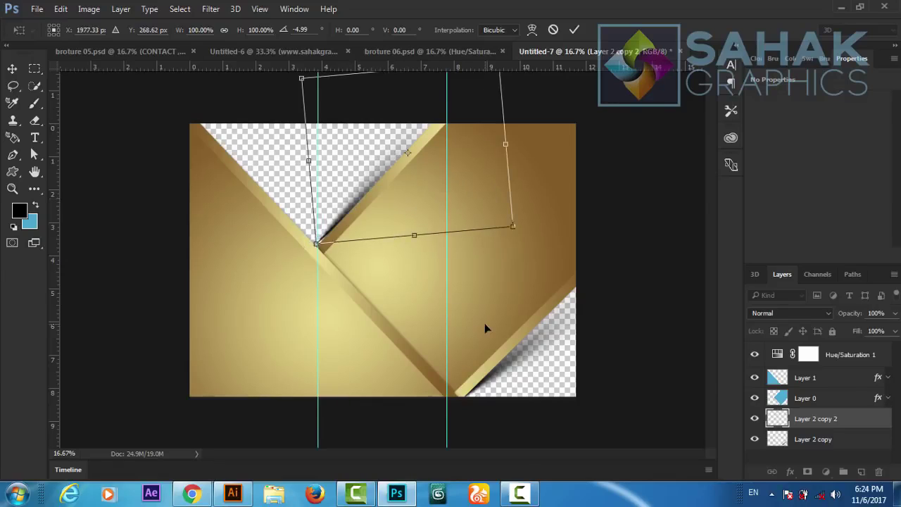
- Nudge the shadow down and rotate it about -5.7° around its bottom-left corner
key(Down)
key(Down)
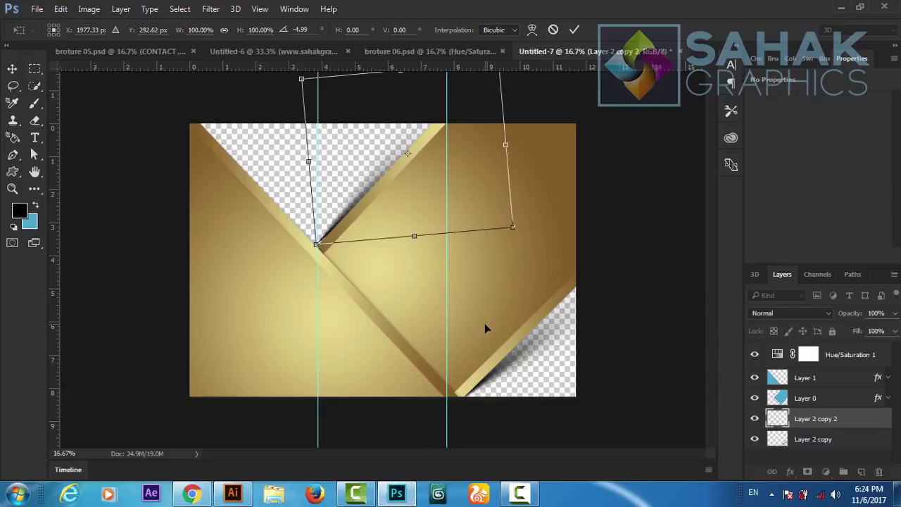
key(shift+Down)
key(shift+Down)
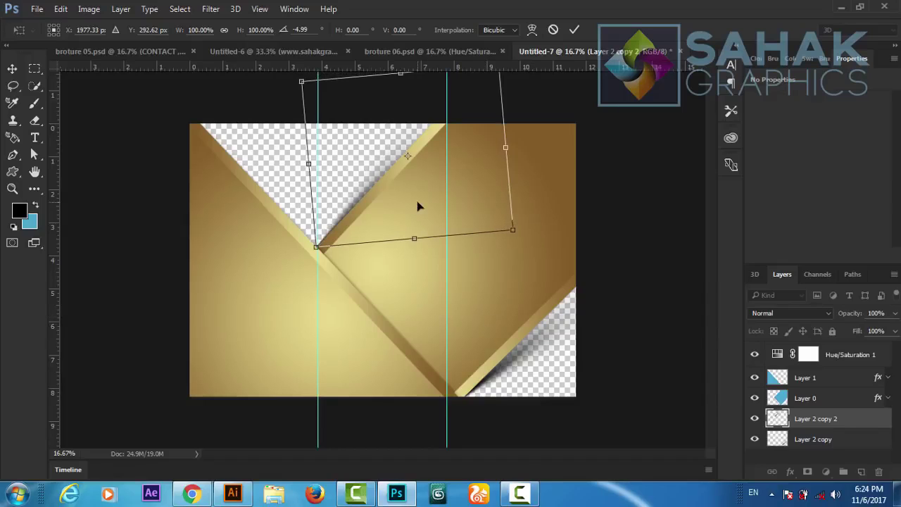
drag(407, 156, 317, 247)
drag(517, 232, 515, 227)
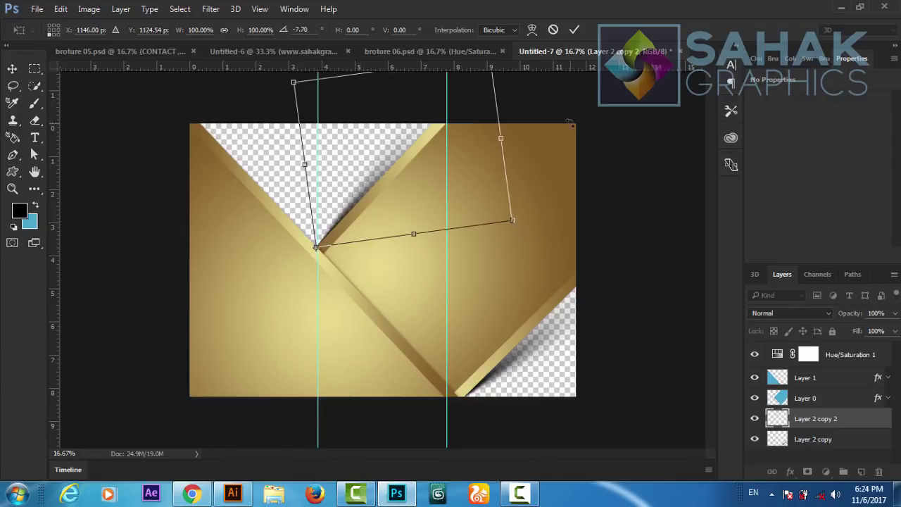
click(574, 32)
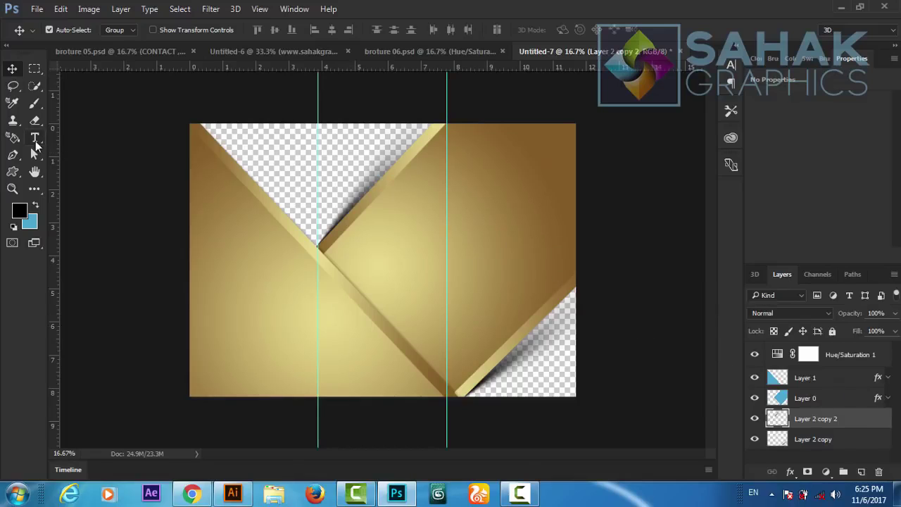
- Drag the BROCHURE, DESIGN IN PHOTOSHOP and Lorem ipsum text layers from broture 06 into Untitled-7
click(37, 144)
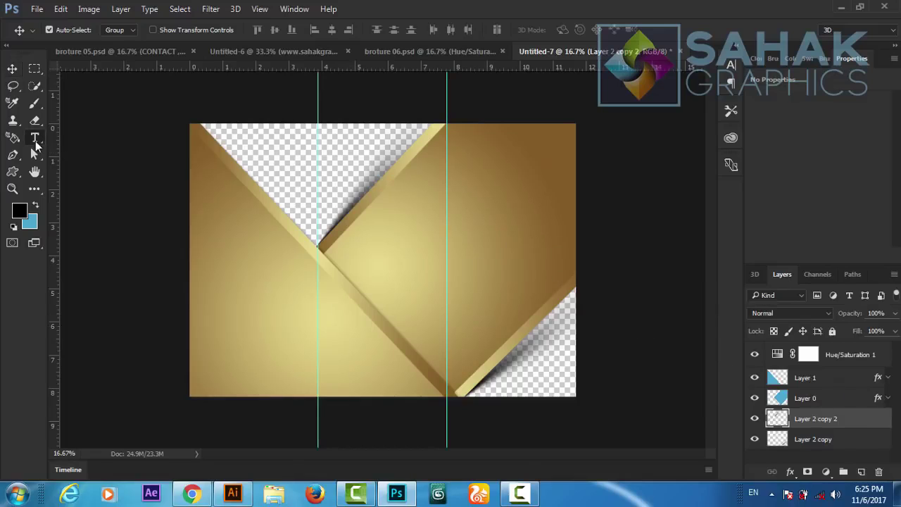
click(469, 154)
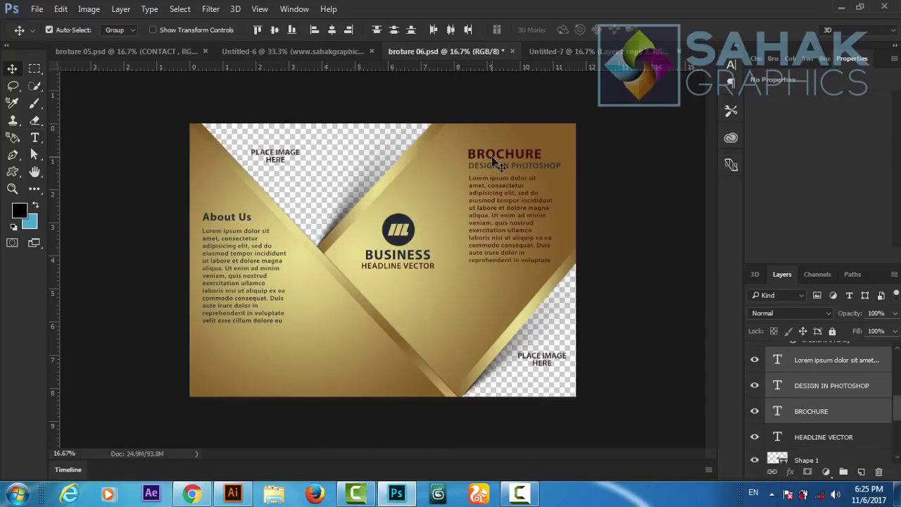
drag(491, 155, 556, 53)
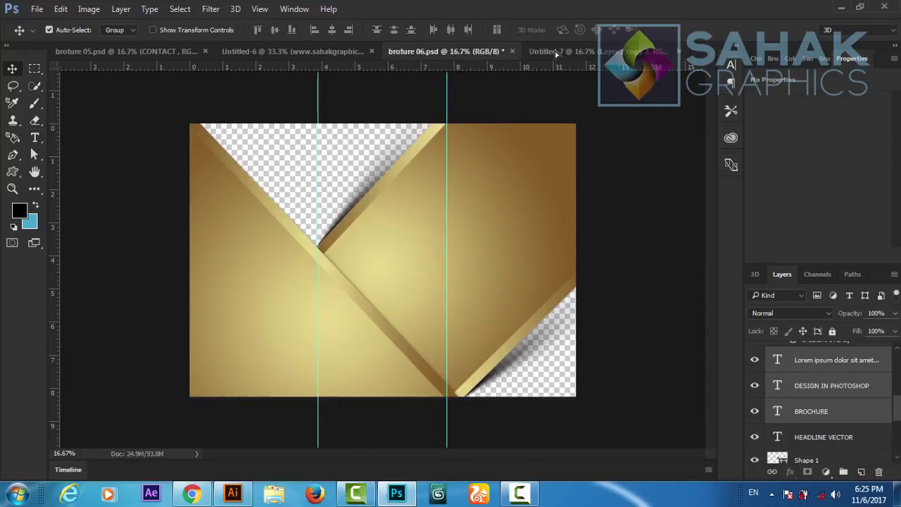
drag(556, 53, 502, 197)
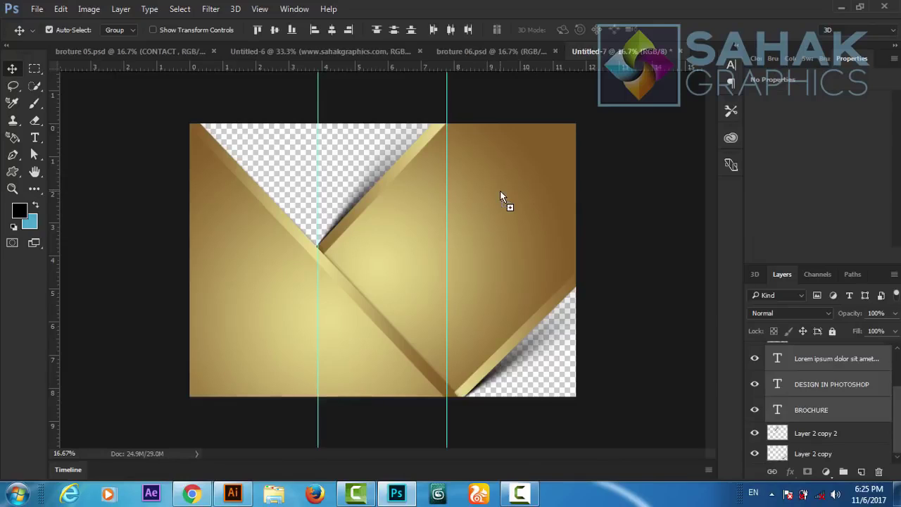
drag(502, 197, 519, 197)
drag(897, 419, 897, 373)
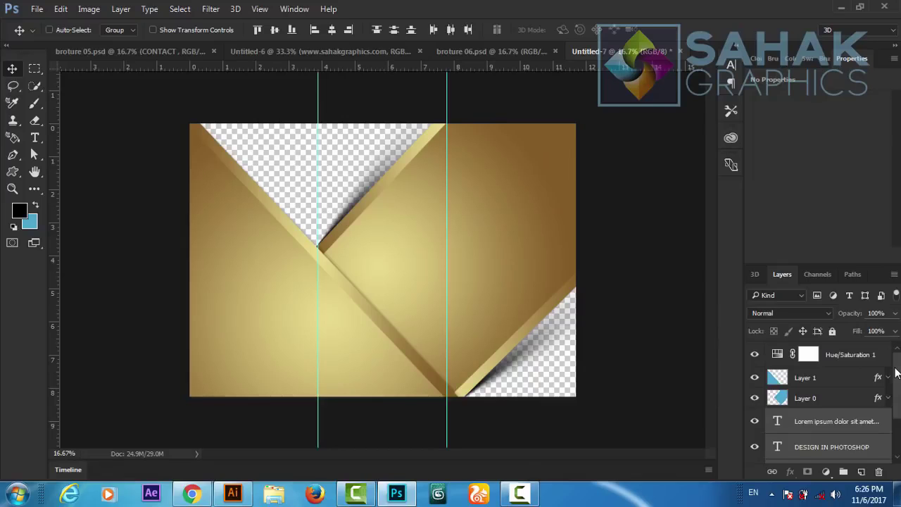
key(ctrl+plus)
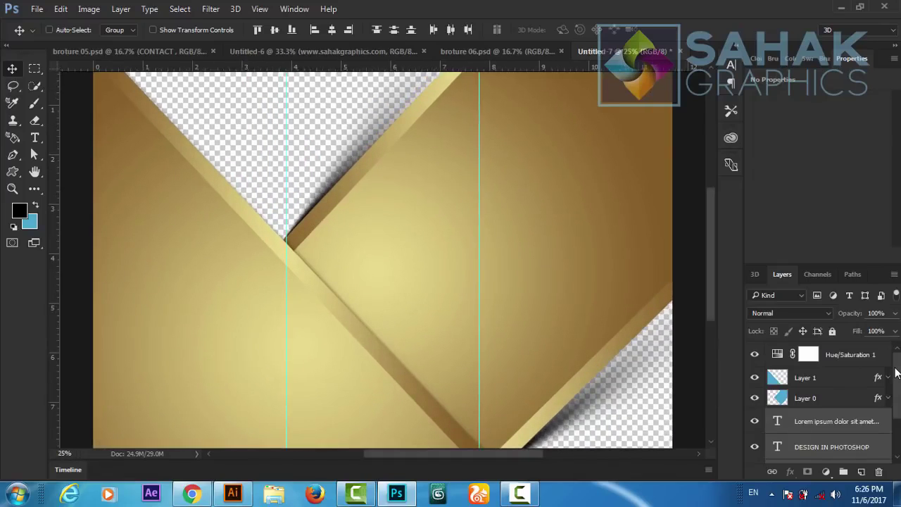
- Move the BROCHURE text layers above the gold panel layers with Ctrl+]
key(ctrl+bracketright)
key(ctrl+bracketright)
key(ctrl+bracketright)
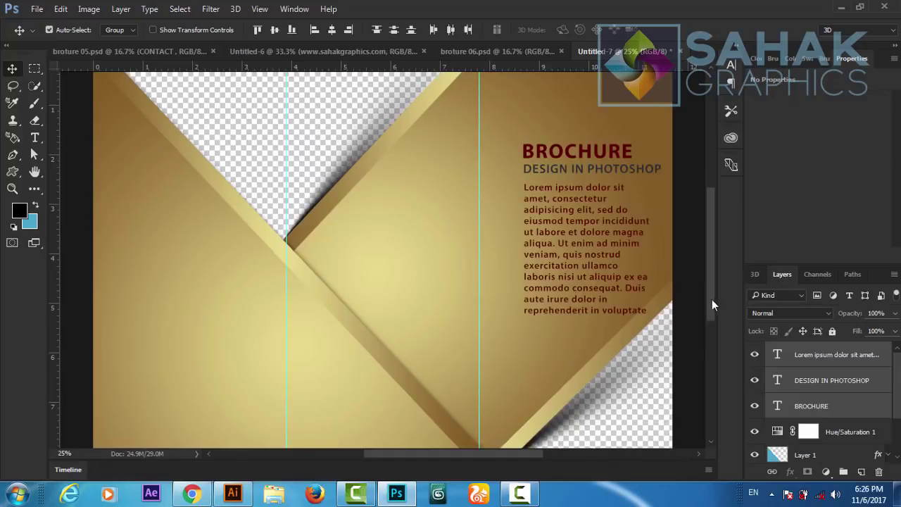
drag(711, 299, 708, 289)
key(ctrl+minus)
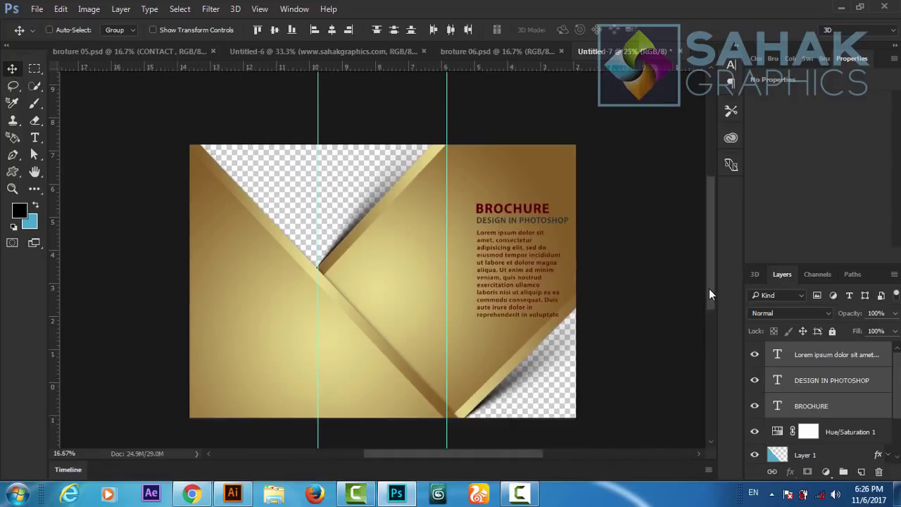
- Nudge the BROCHURE text up and left, then drag the About Us text layers into Untitled-7
key(shift+Up)
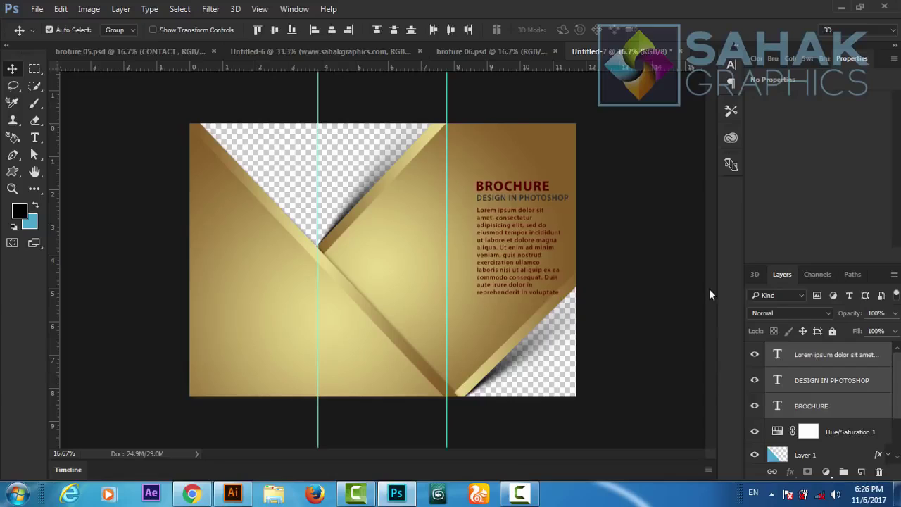
key(shift+Up)
key(shift+Up)
key(shift+Up)
key(shift+Up)
key(shift+Up)
key(shift+Up)
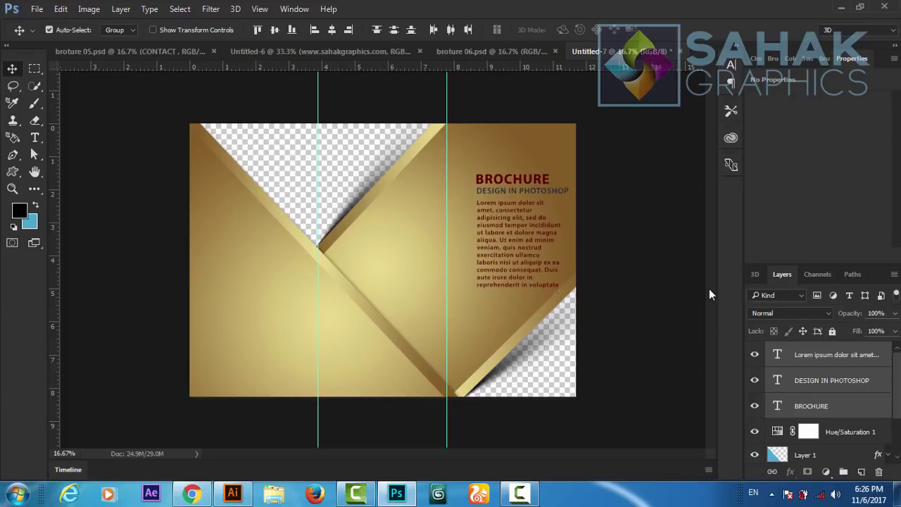
key(shift+Up)
key(shift+Up)
key(shift+Up)
key(shift+Up)
key(shift+Up)
key(shift+Up)
key(shift+Up)
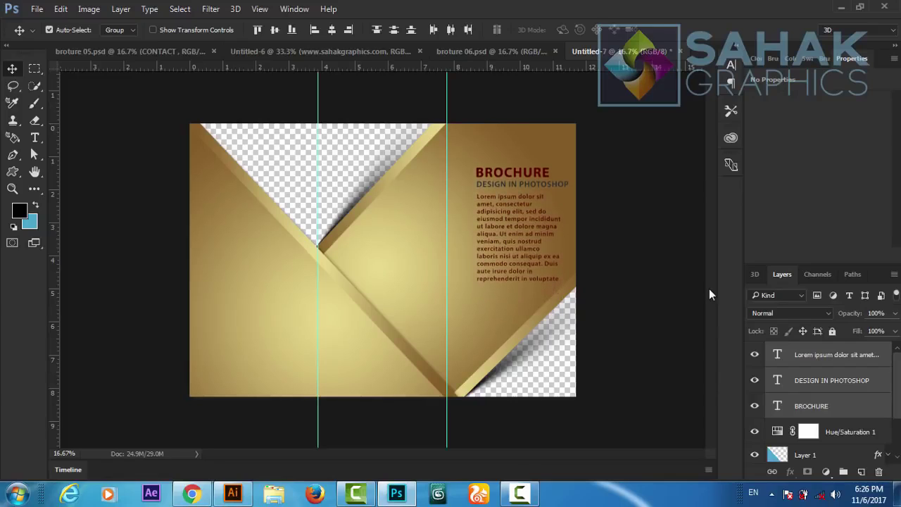
key(shift+Up)
key(shift+Up)
key(shift+Up)
key(shift+Up)
key(shift+Up)
key(shift+Up)
key(shift+Up)
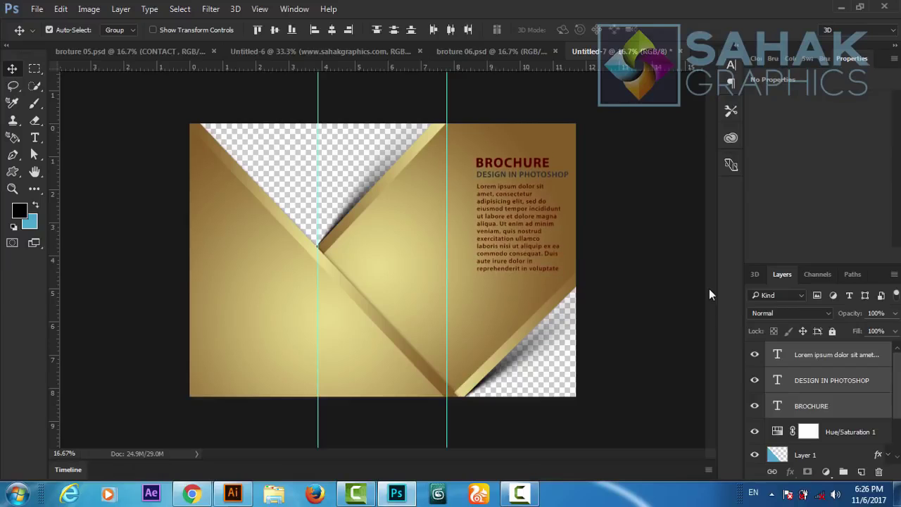
key(shift+Up)
key(shift+Up)
key(shift+Up)
key(shift+Up)
key(shift+Left)
key(shift+Left)
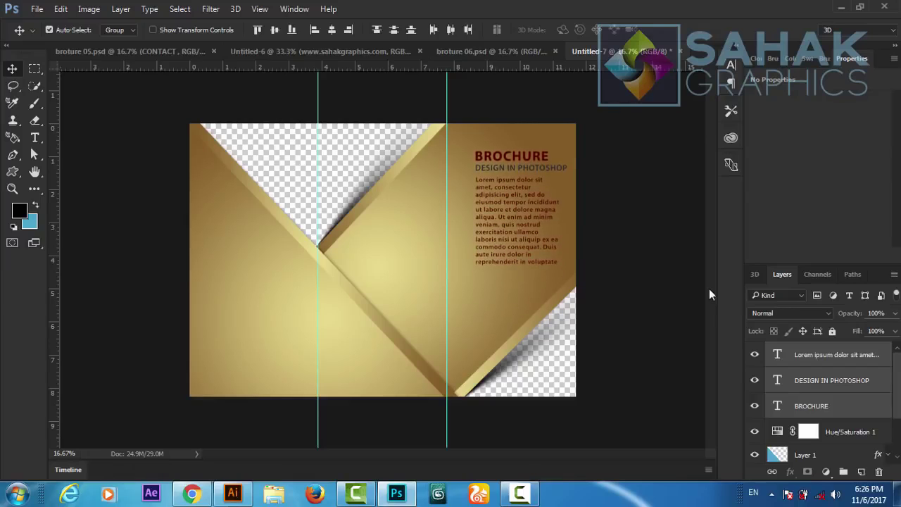
key(shift+Left)
key(shift+Left)
key(shift+Left)
key(shift+Left)
key(shift+Left)
key(shift+Left)
key(shift+Left)
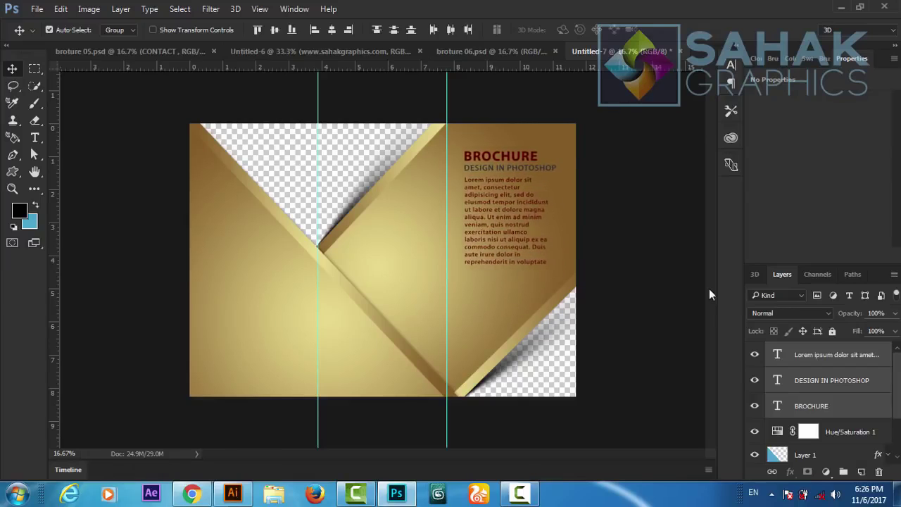
key(shift+Left)
key(shift+Left)
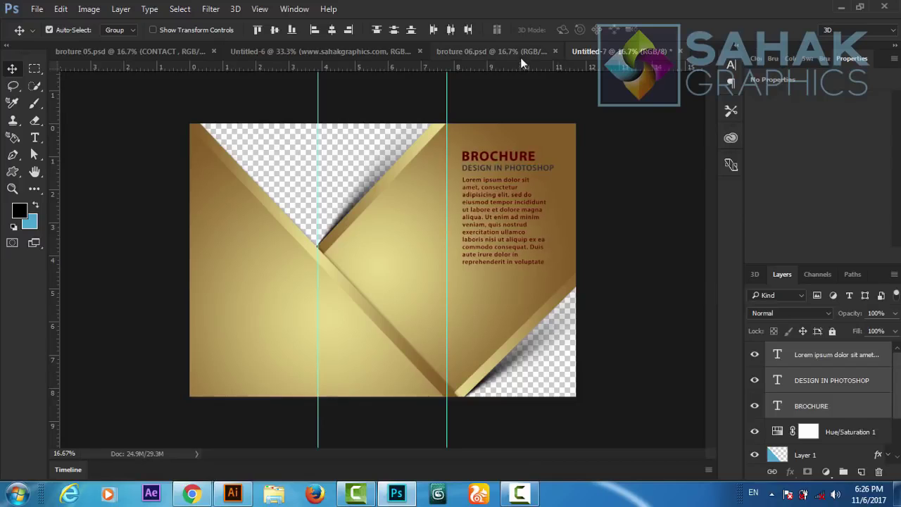
mouse_move(520, 57)
mouse_down()
mouse_move(251, 291)
mouse_move(238, 271)
mouse_up()
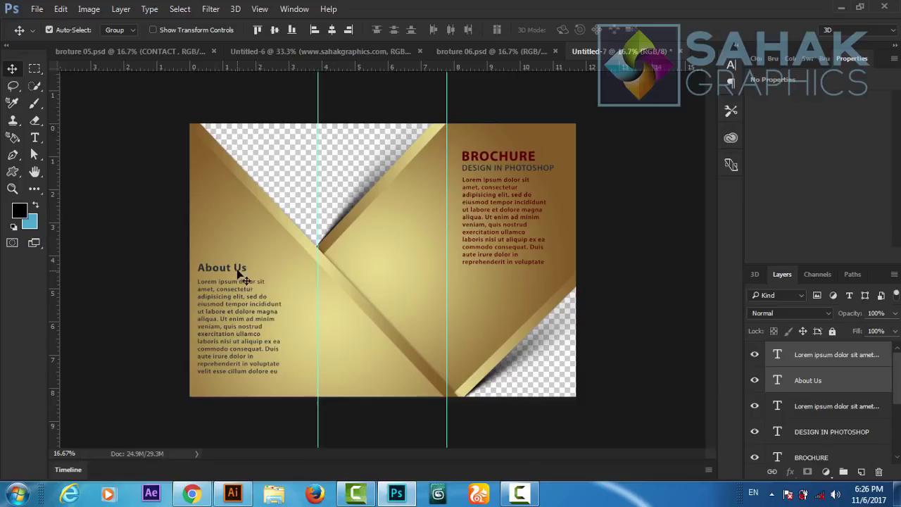
- Nudge the About Us heading and paragraph up, then right and down into place on the left panel
key(shift+Up)
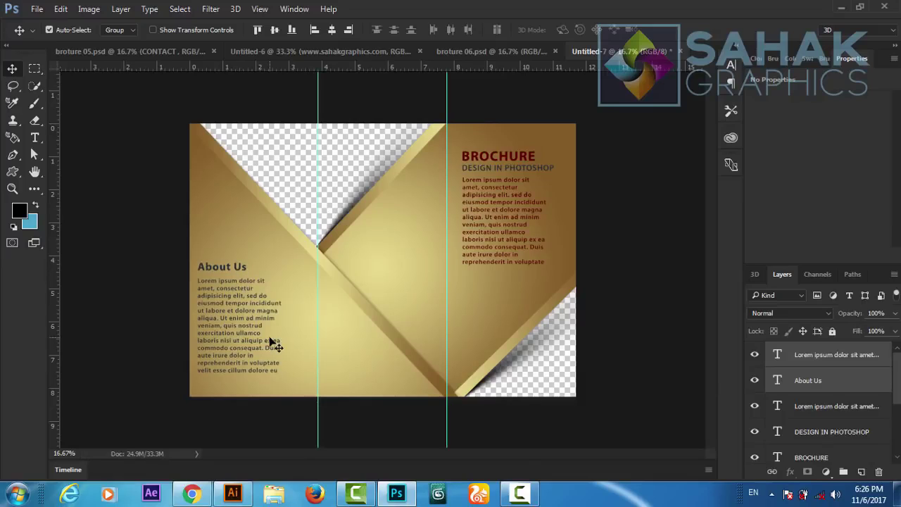
key(shift+Up)
key(shift+Up)
key(shift+Up)
key(shift+Up)
key(shift+Up)
key(shift+Up)
key(shift+Up)
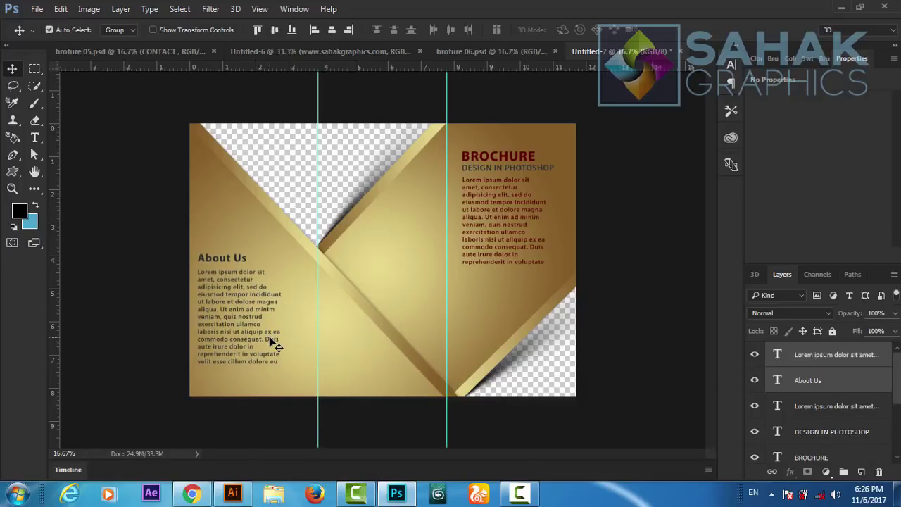
key(shift+Up)
key(shift+Up)
key(shift+Up)
key(shift+Up)
key(shift+Up)
key(shift+Up)
key(shift+Up)
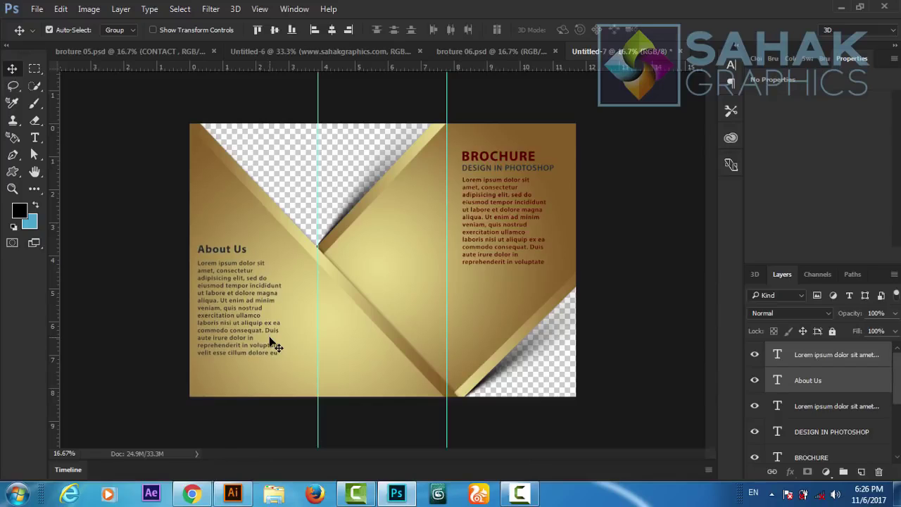
key(shift+Up)
key(shift+Up)
key(shift+Up)
key(shift+Up)
key(shift+Up)
key(shift+Up)
key(shift+Up)
key(shift+Up)
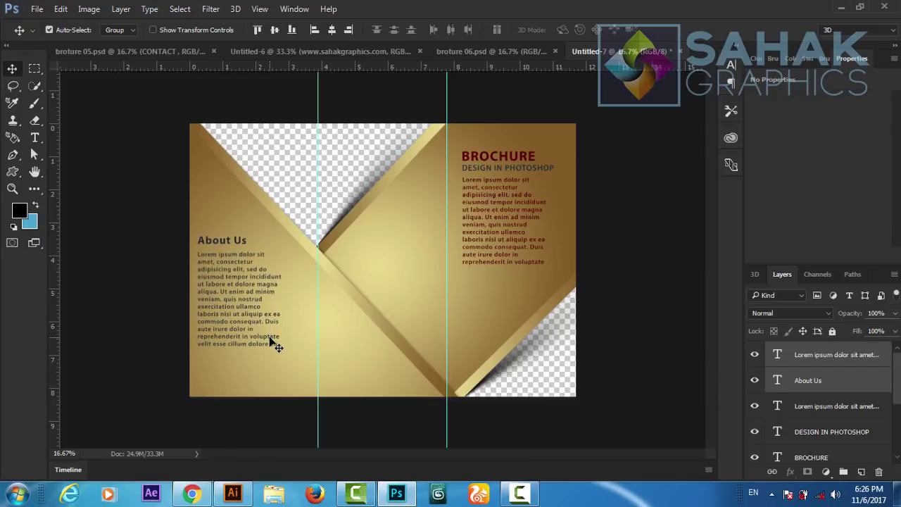
key(shift+Up)
key(shift+Up)
key(shift+Up)
key(shift+Right)
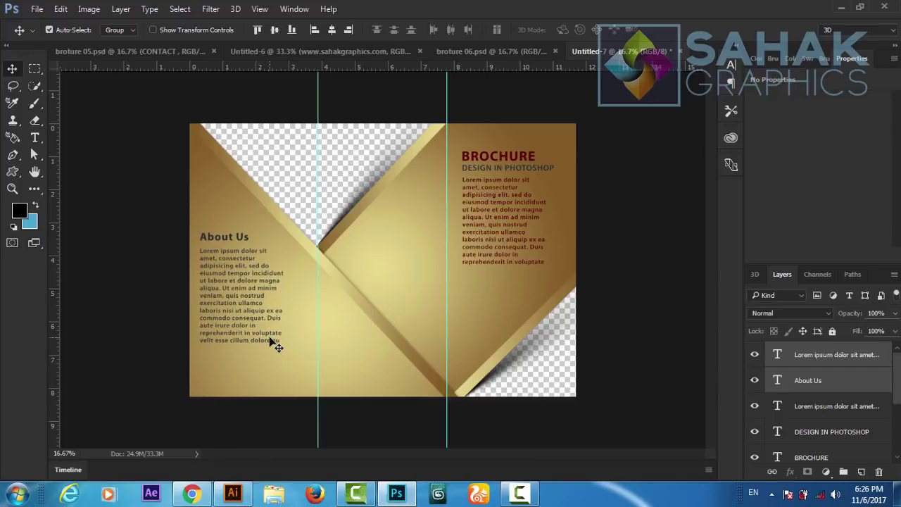
key(shift+Right)
key(shift+Right)
key(shift+Right)
key(shift+Right)
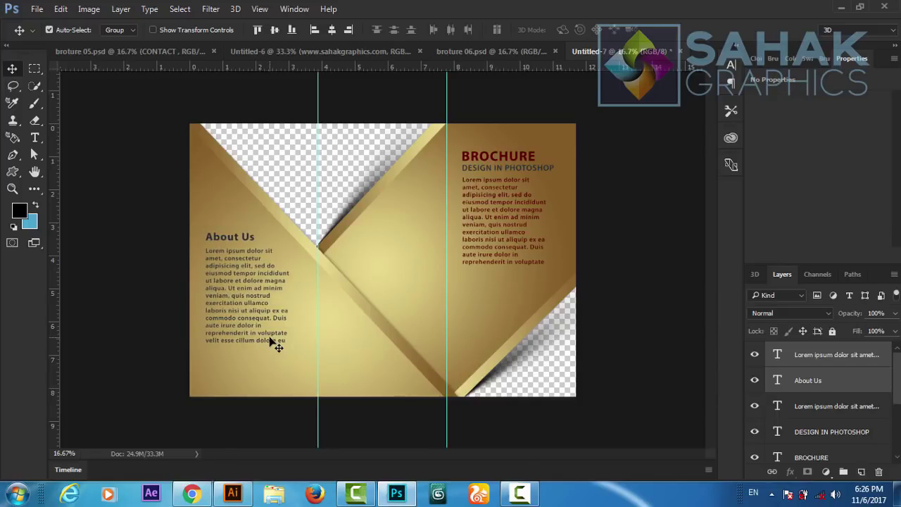
key(shift+Down)
key(shift+Down)
key(shift+Down)
key(shift+Down)
key(shift+Down)
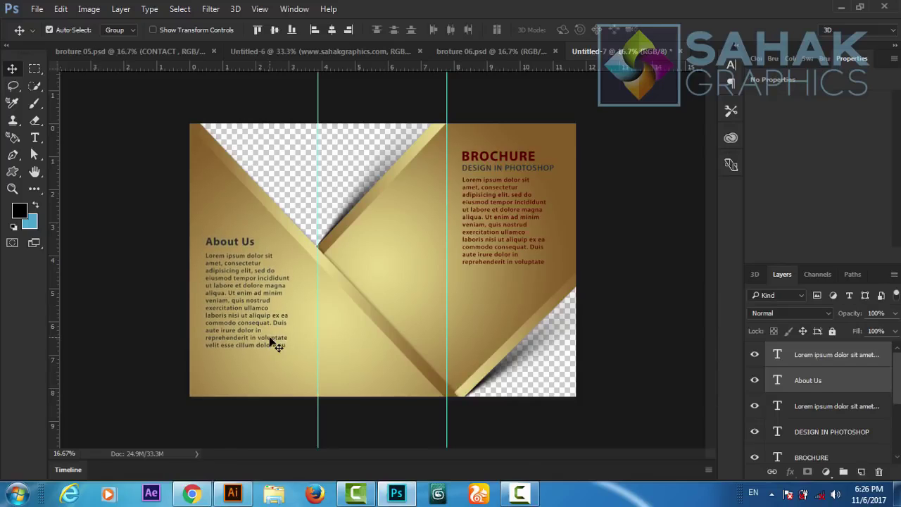
key(shift+Down)
key(shift+Down)
key(shift+Down)
key(shift+Down)
key(shift+Down)
key(shift+Down)
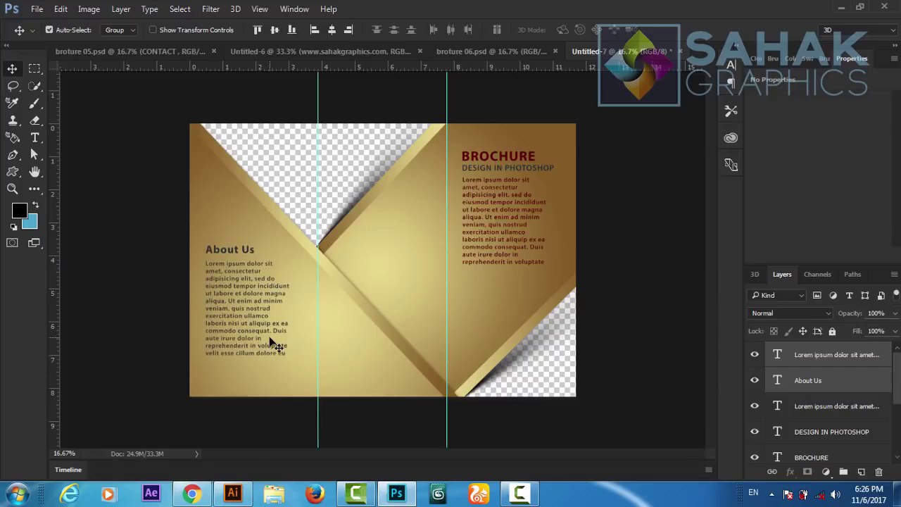
key(shift+Down)
key(shift+Down)
key(shift+Down)
key(shift+Down)
key(shift+Down)
key(shift+Right)
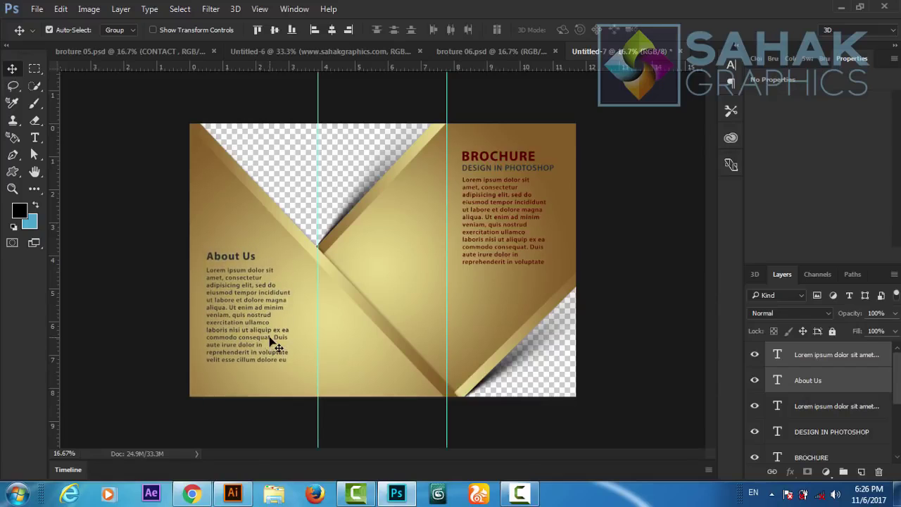
key(shift+Right)
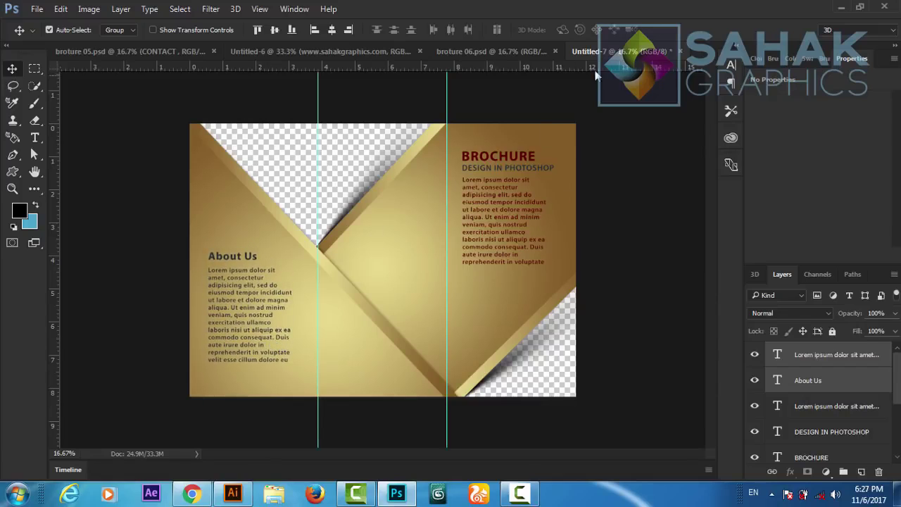
- Shift the logo, BUSINESS and HEADLINE VECTOR group slightly right in the middle panel, then deselect
click(402, 291)
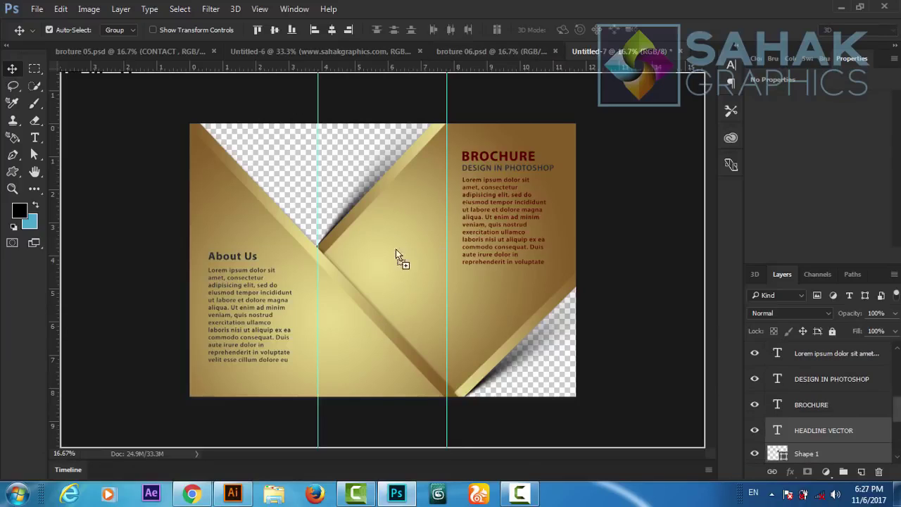
drag(394, 249, 394, 249)
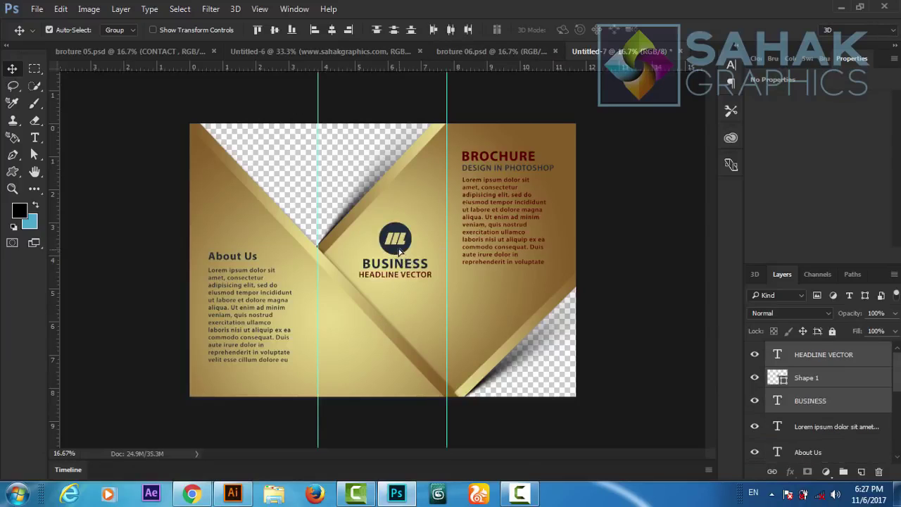
drag(398, 248, 397, 247)
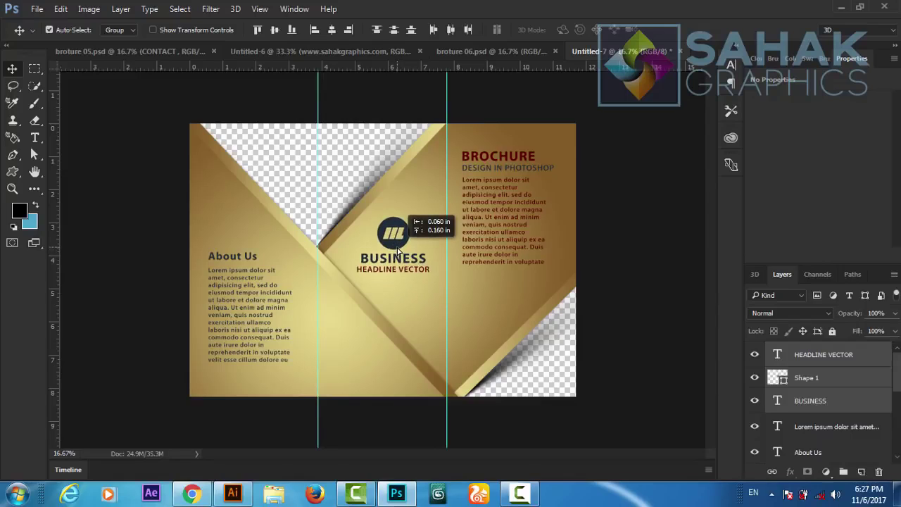
drag(398, 248, 400, 248)
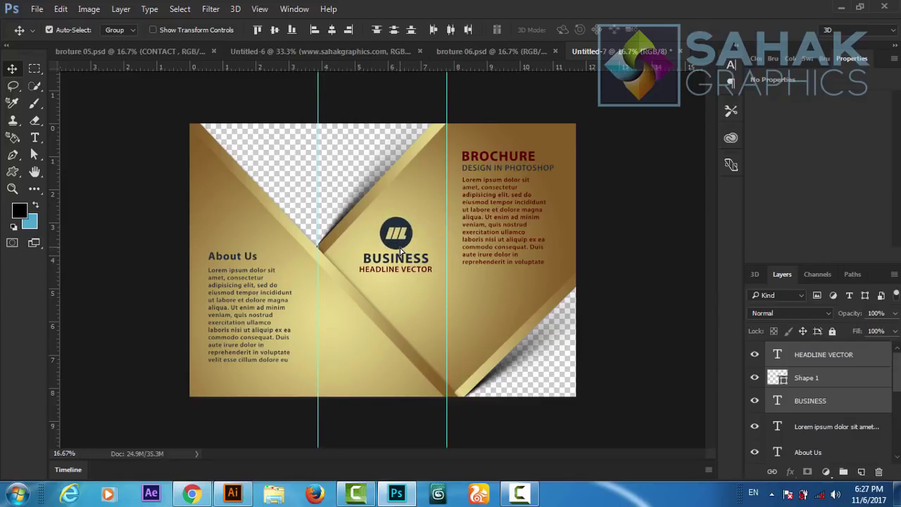
click(642, 318)
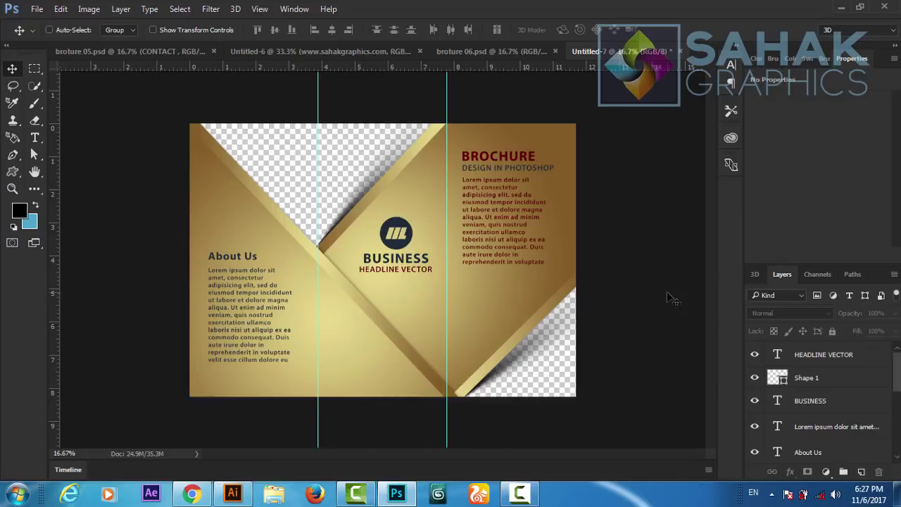
key(ctrl+minus)
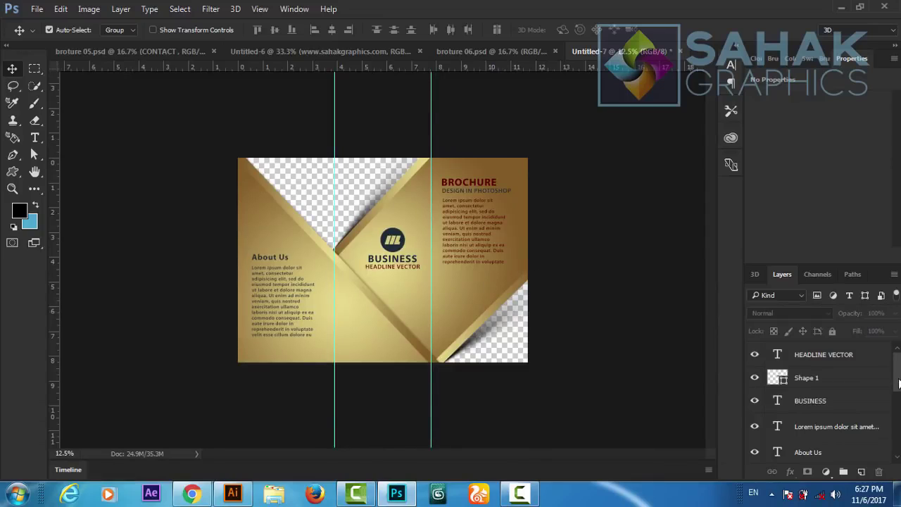
- Add a new empty layer on top and marquee-select the middle panel between the guides
click(827, 359)
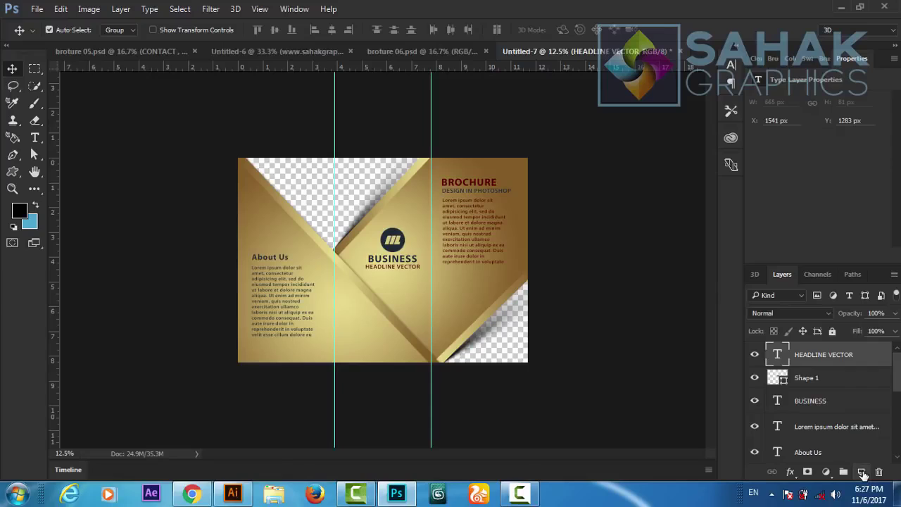
click(862, 472)
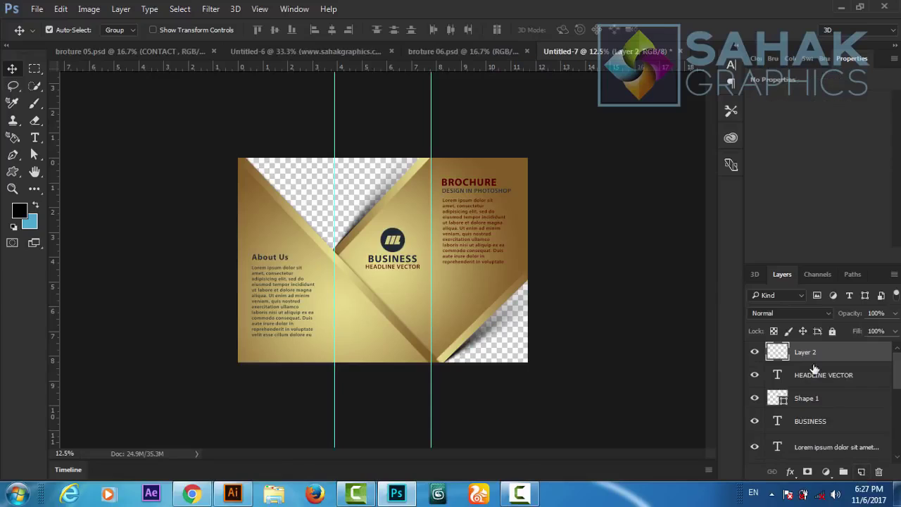
click(34, 68)
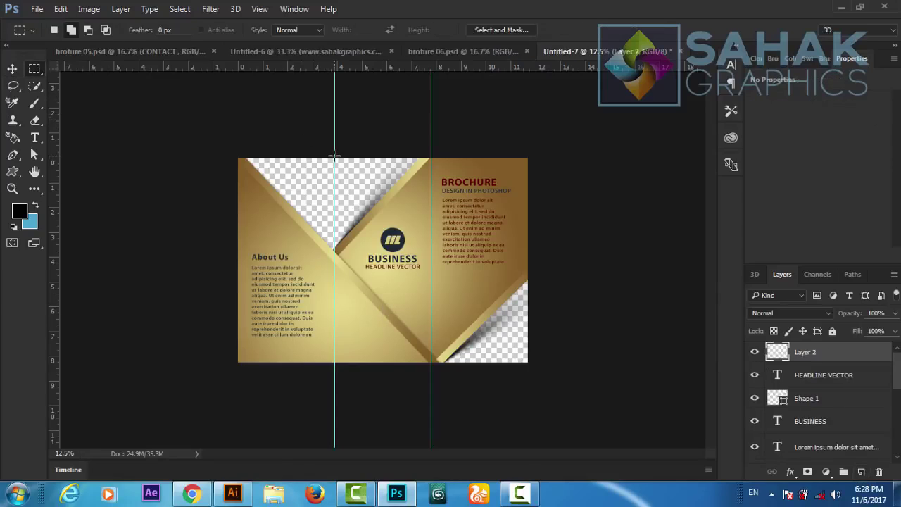
drag(335, 157, 431, 377)
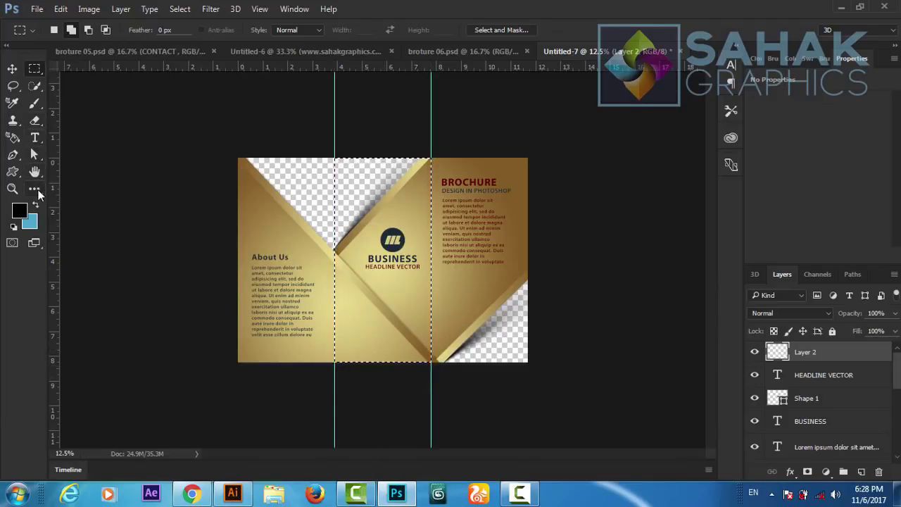
- Fill the middle-panel selection with a black-to-transparent gradient, then deselect it
click(36, 190)
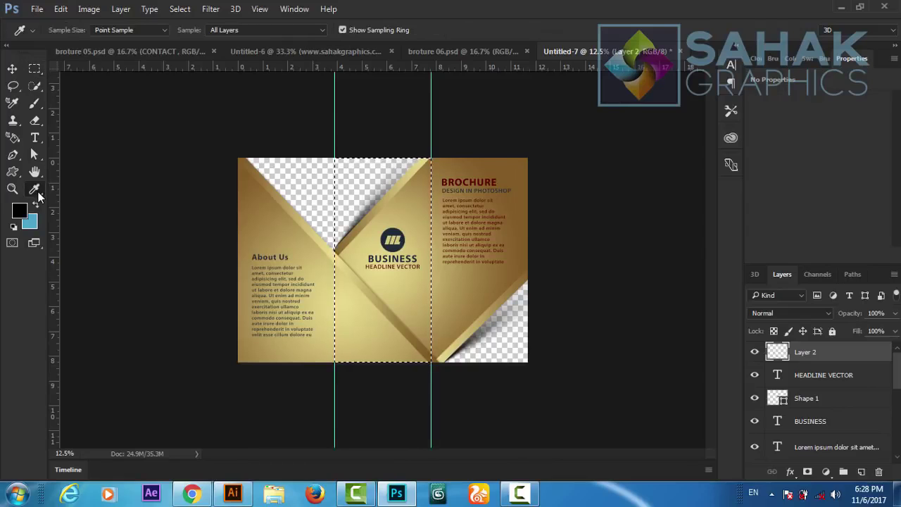
right_click(36, 192)
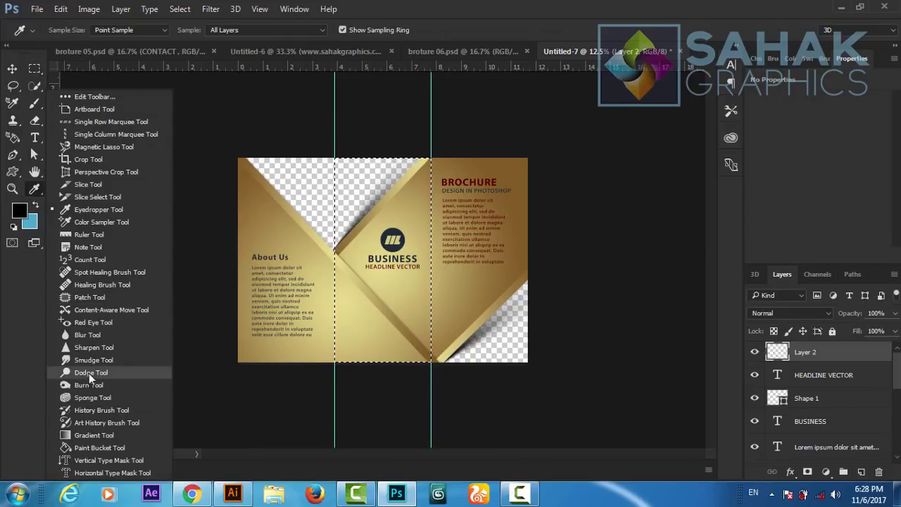
click(91, 434)
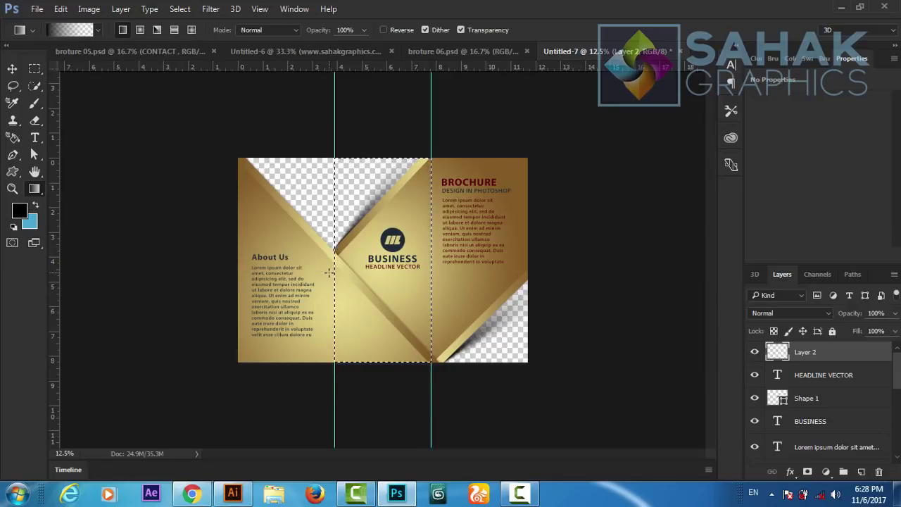
drag(329, 272, 426, 277)
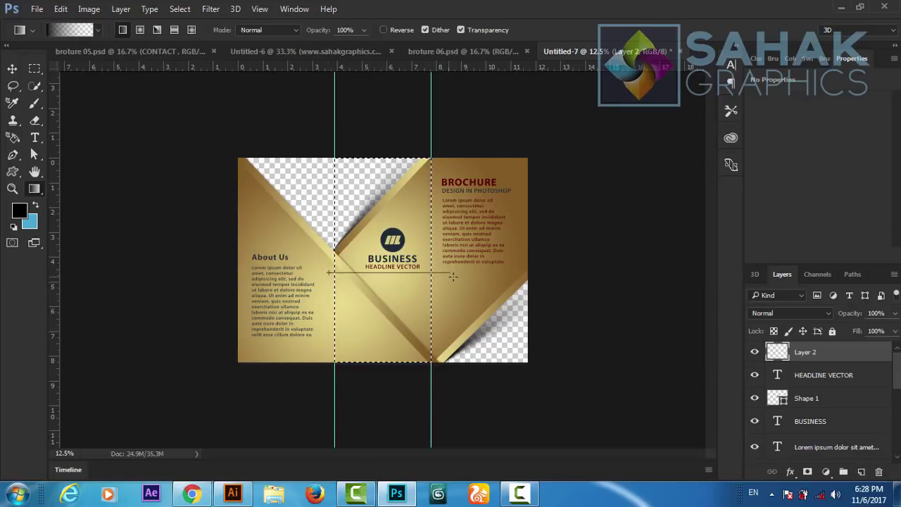
drag(455, 277, 455, 277)
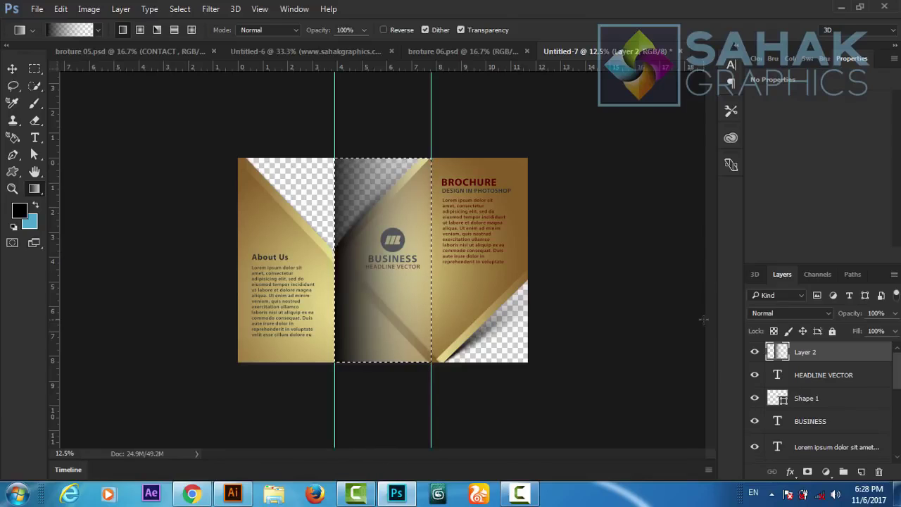
click(181, 9)
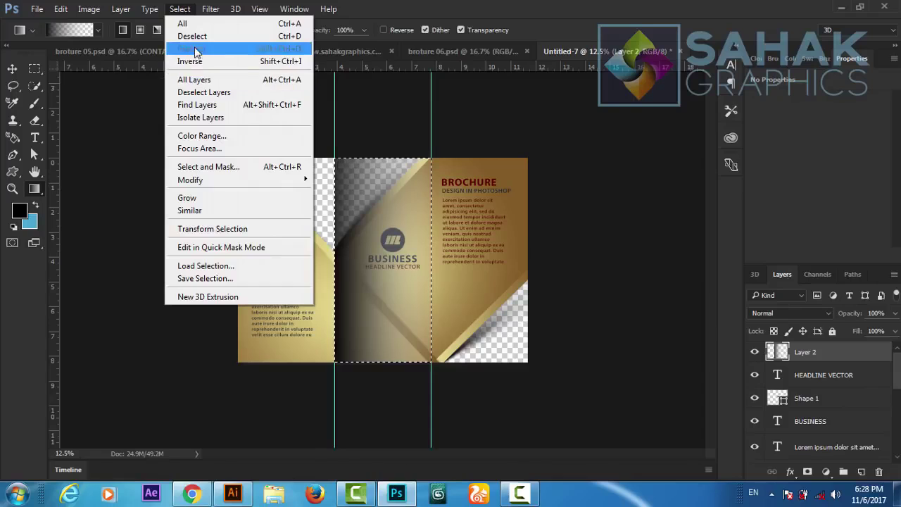
click(193, 36)
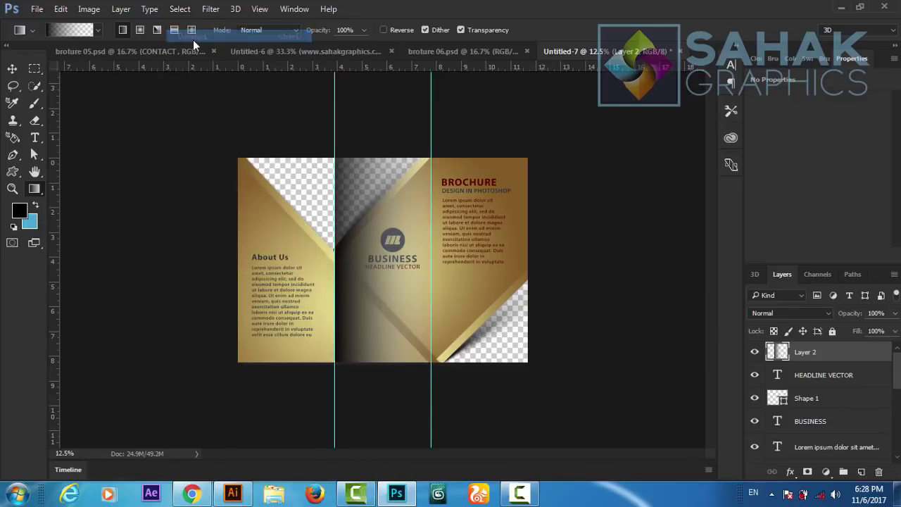
click(878, 313)
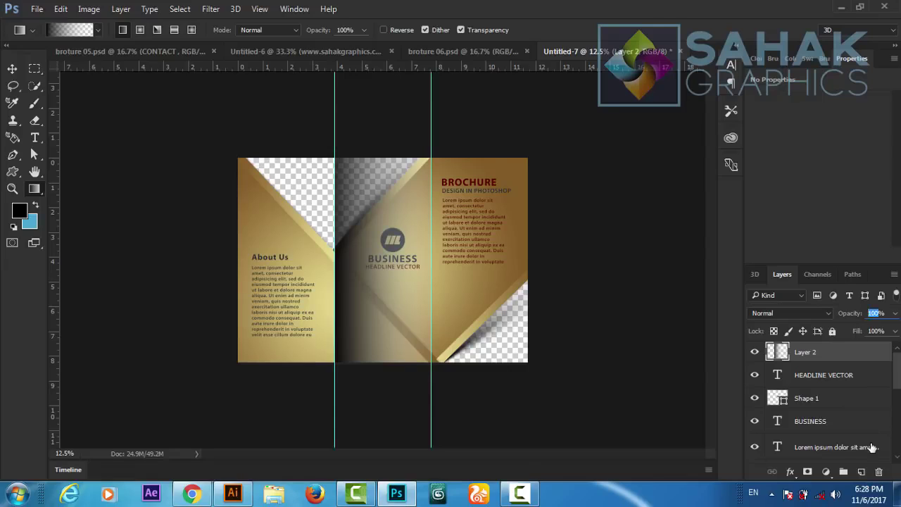
- Lower the shading layer's opacity to 25%
text(20)
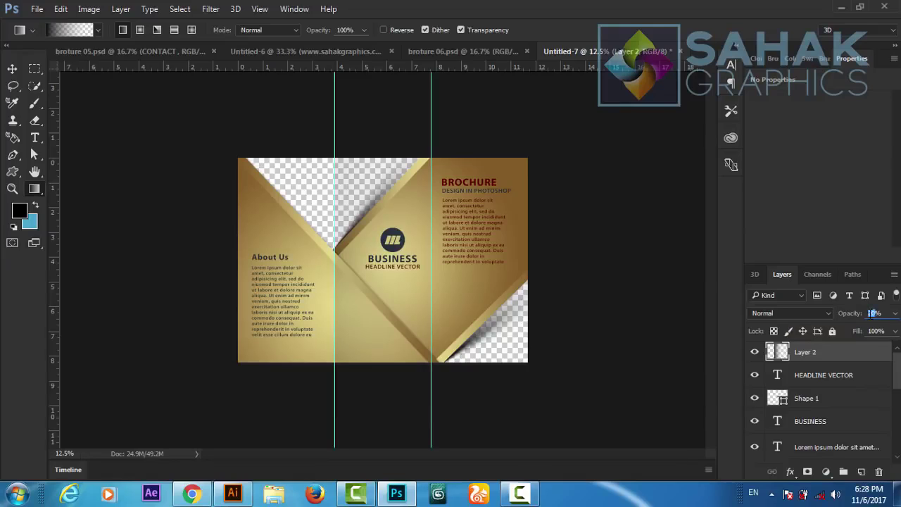
text(25)
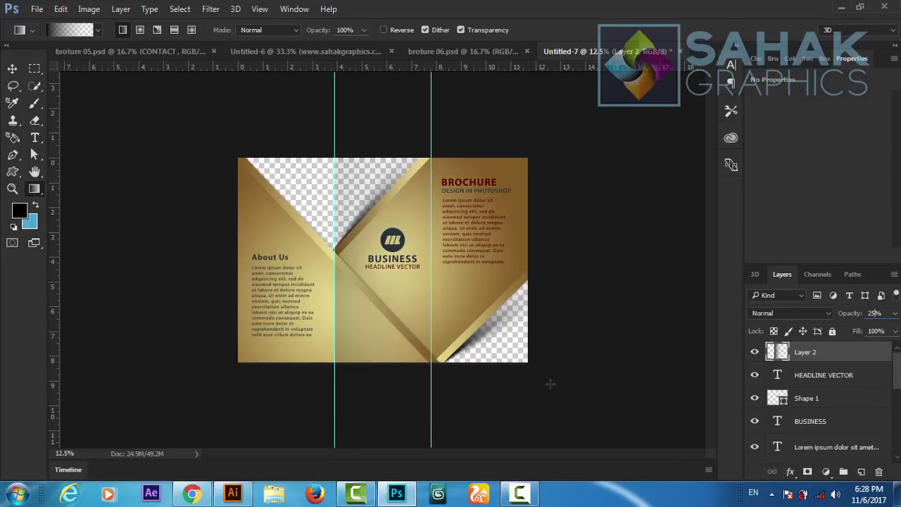
click(12, 70)
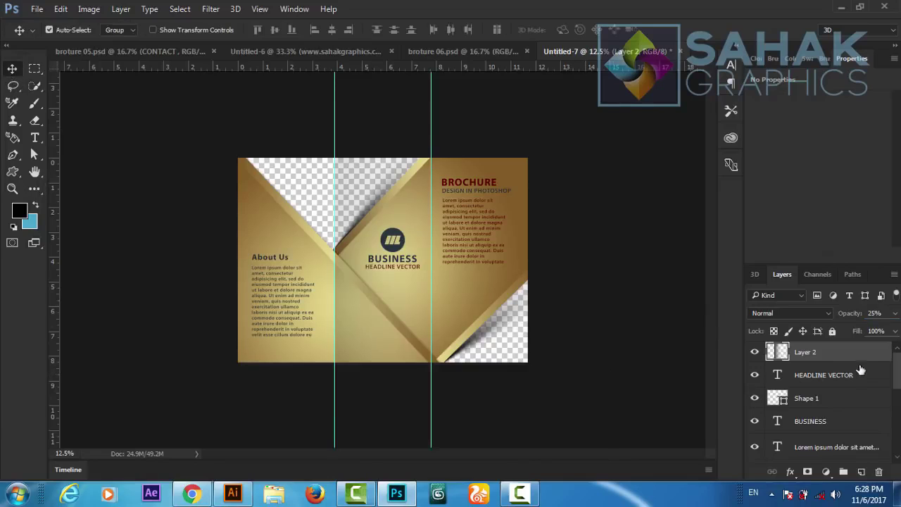
- Duplicate Layer 2 as Layer 2 copy 3 and move it right onto the right panel
right_click(837, 362)
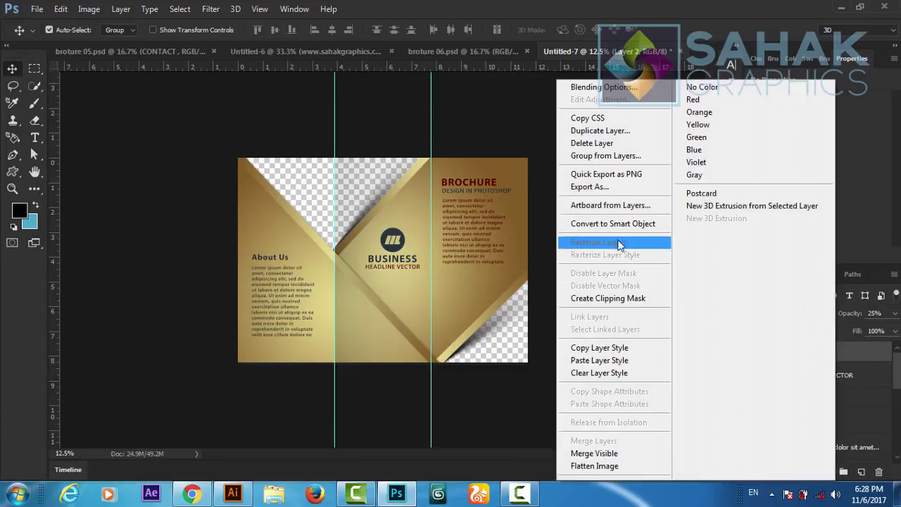
click(595, 133)
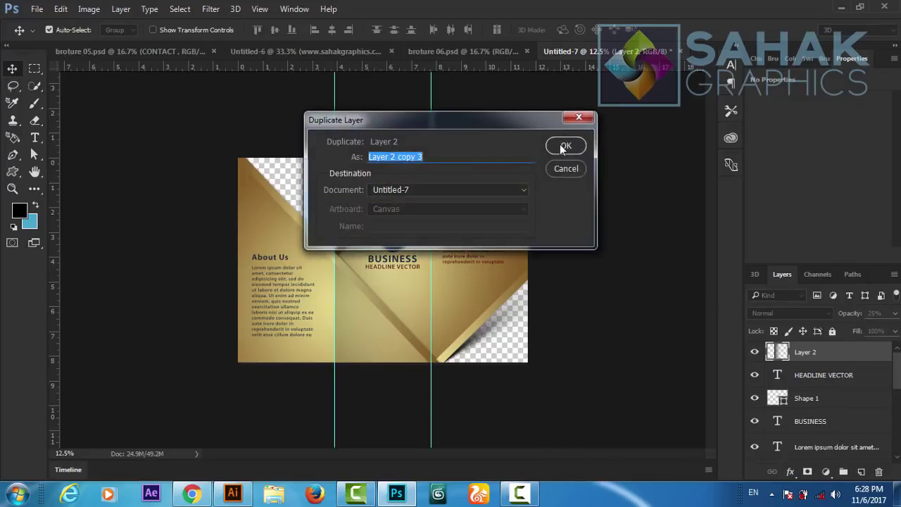
click(564, 146)
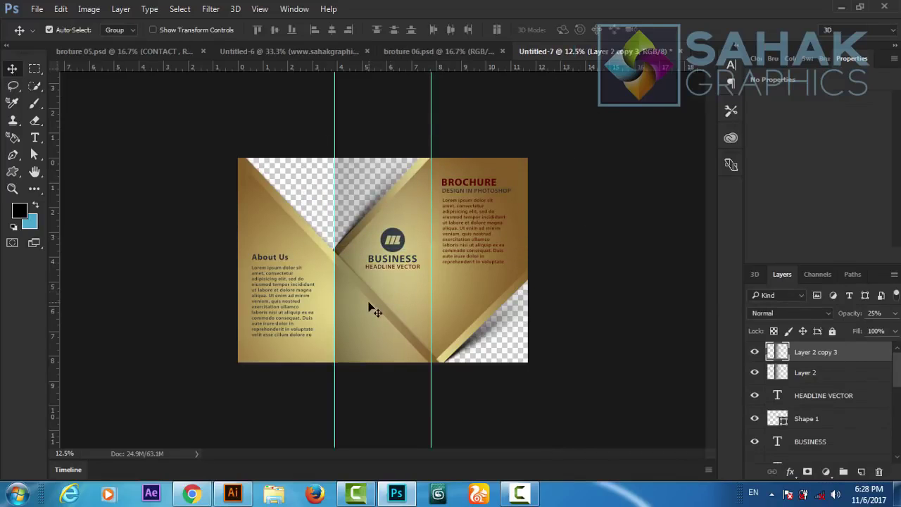
drag(473, 310, 466, 310)
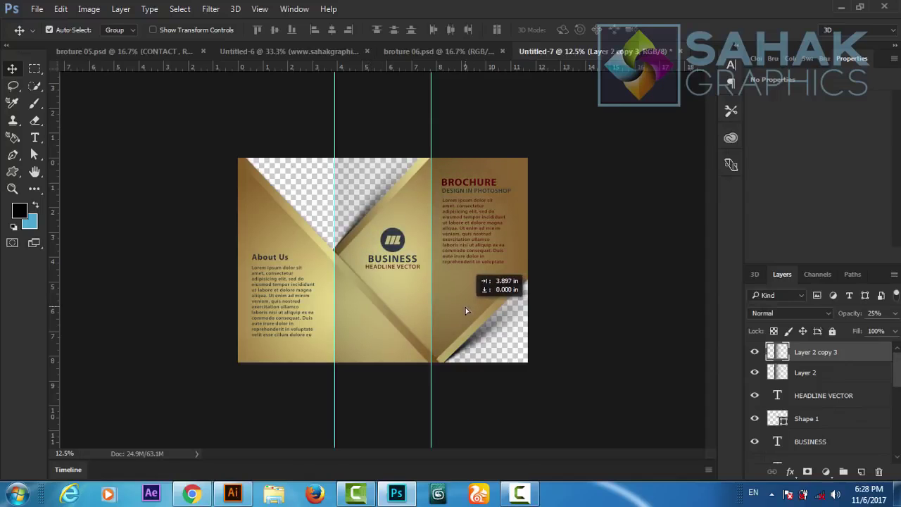
drag(466, 311, 468, 311)
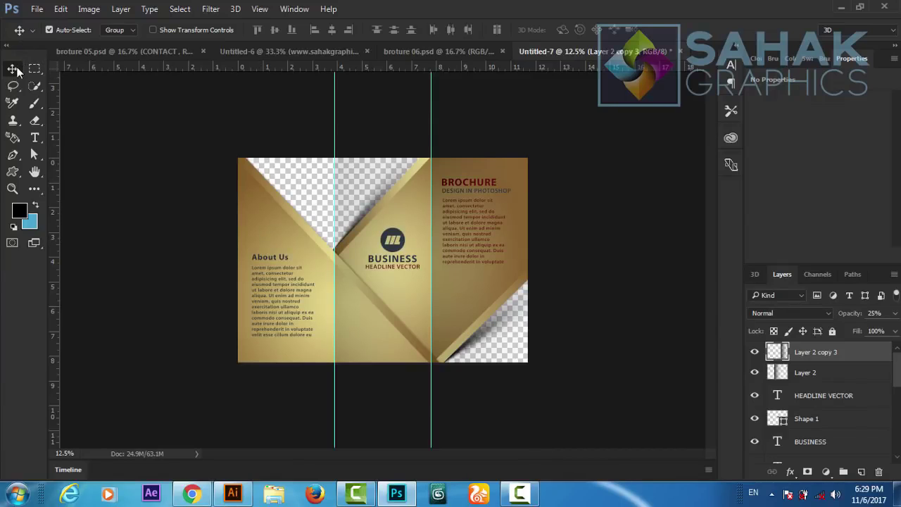
- Deselect the layers and hide the guides through View > Show > Guides
click(138, 283)
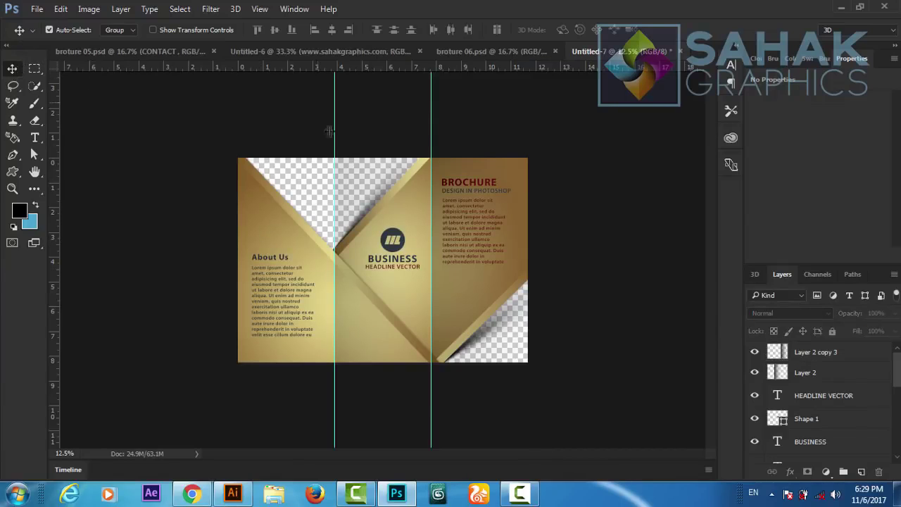
click(260, 9)
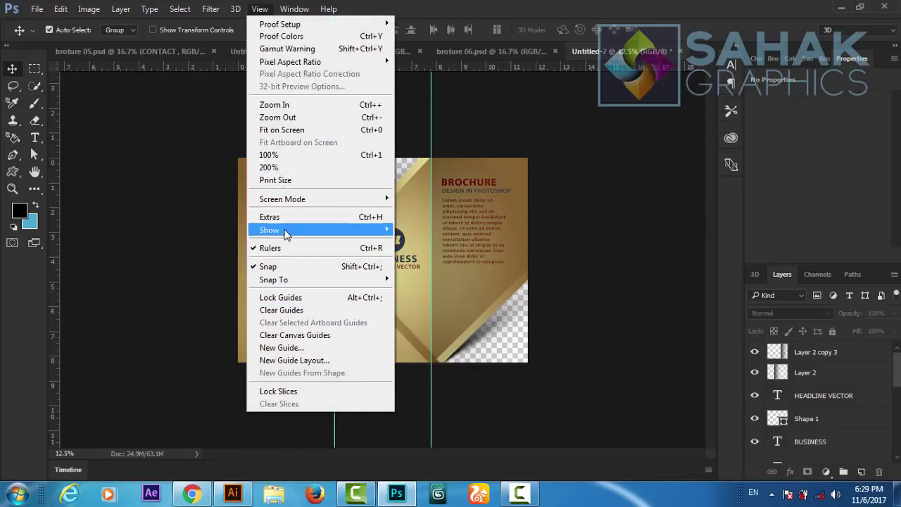
mouse_move(321, 230)
click(413, 225)
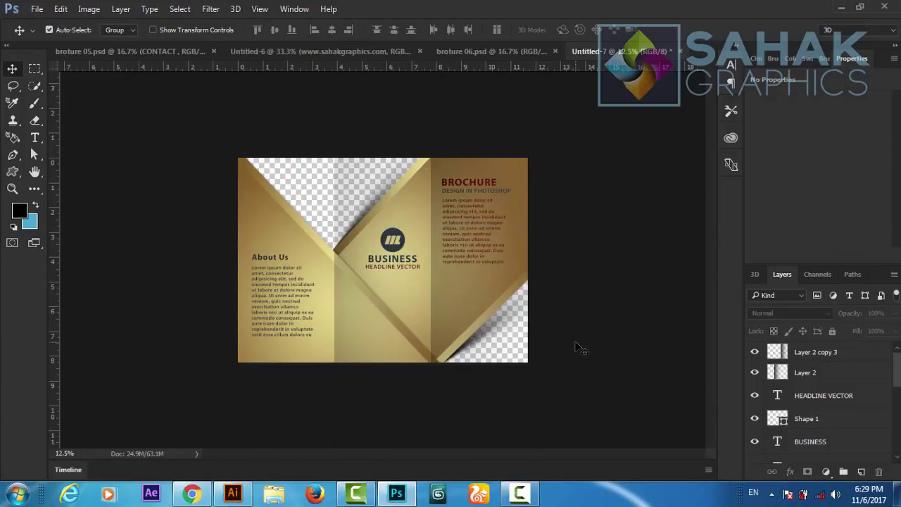
- Zoom in and out on the finished brochure and compare it with broture 06.psd
key(ctrl+plus)
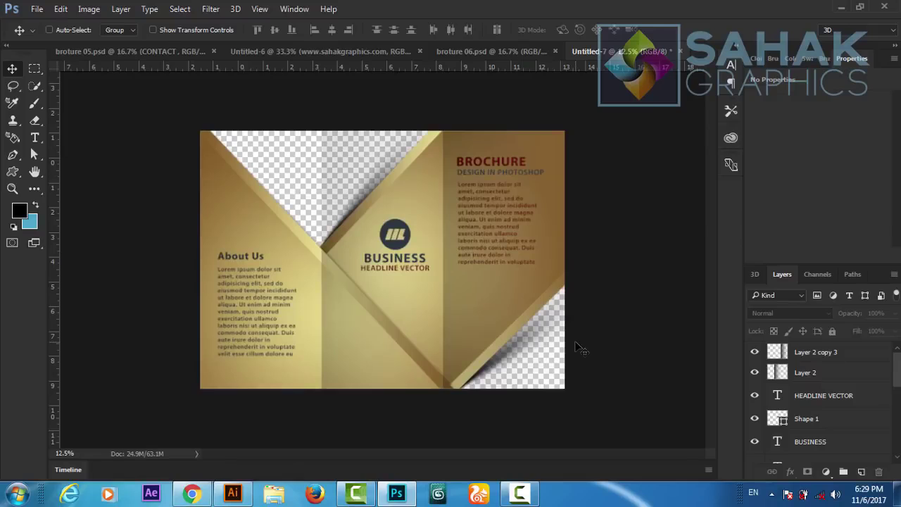
key(ctrl+plus)
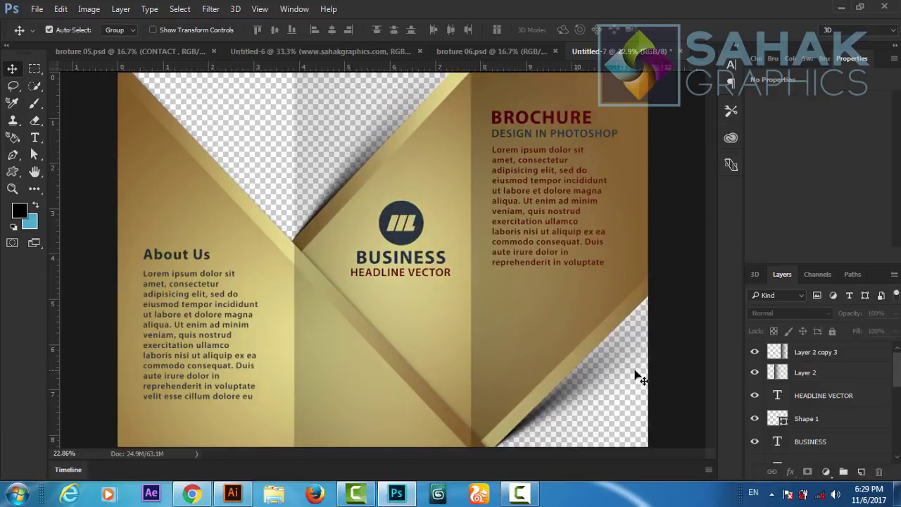
key(ctrl+minus)
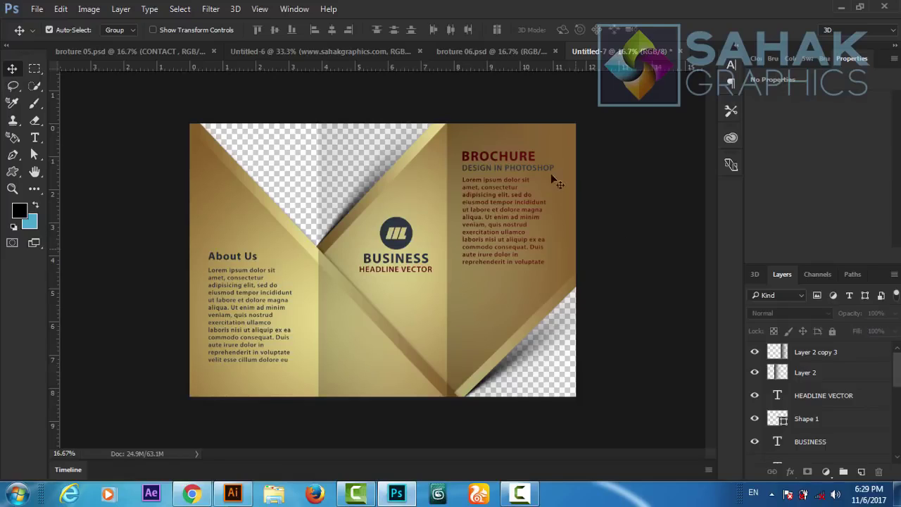
click(493, 49)
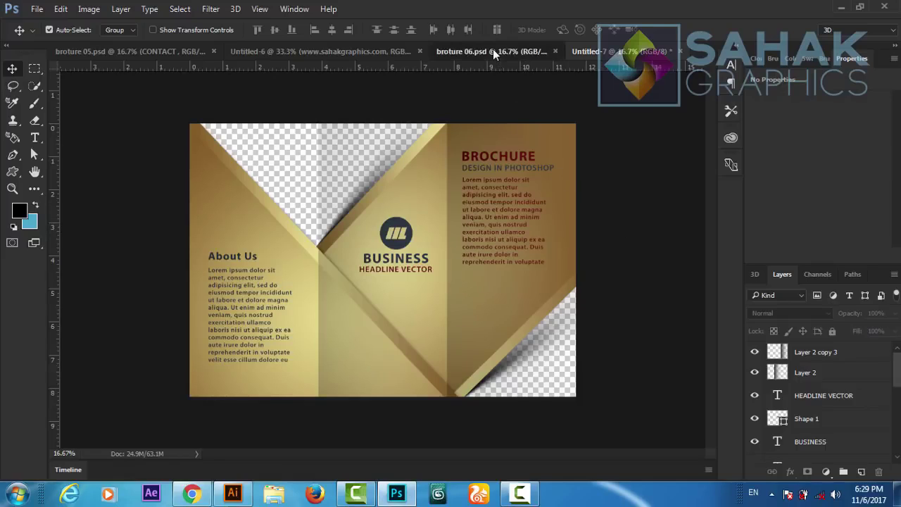
click(621, 53)
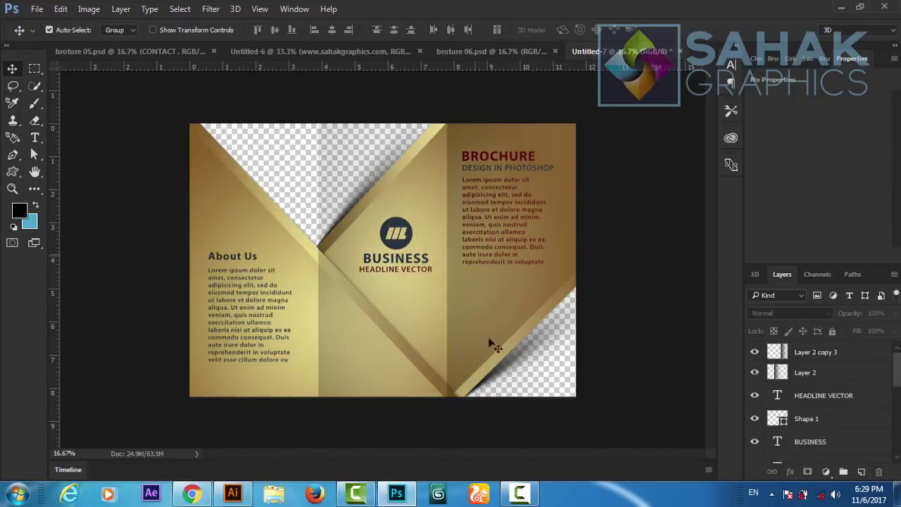